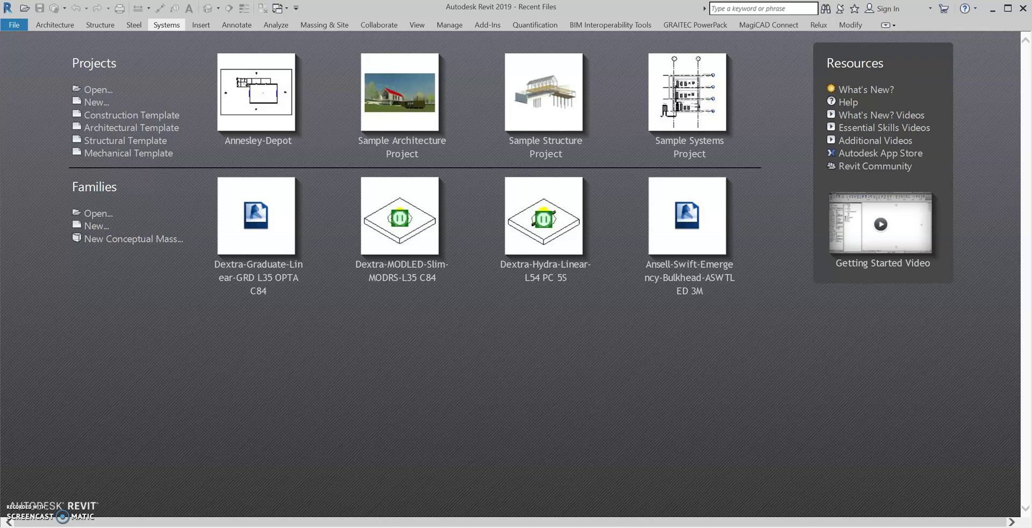
# Step: Create a new project from the Electrical-DefaultGBRENU.rte template file
pyautogui.click(97, 102)
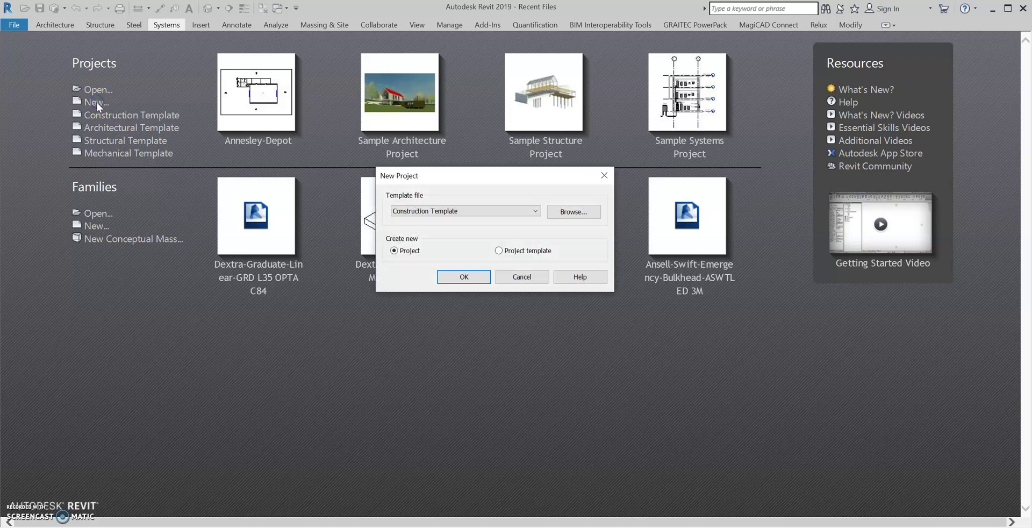
pyautogui.click(535, 211)
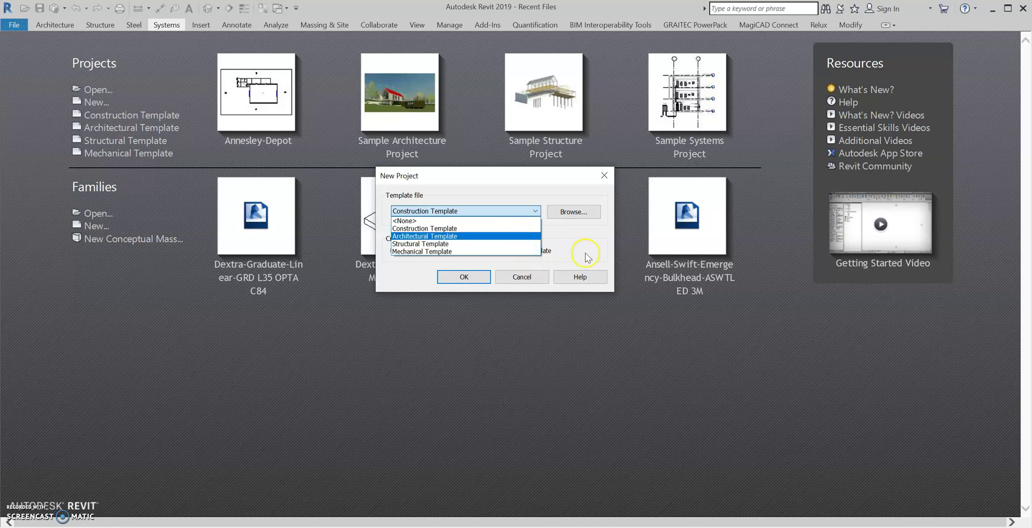
pyautogui.click(578, 241)
pyautogui.click(575, 213)
pyautogui.click(521, 209)
pyautogui.click(462, 148)
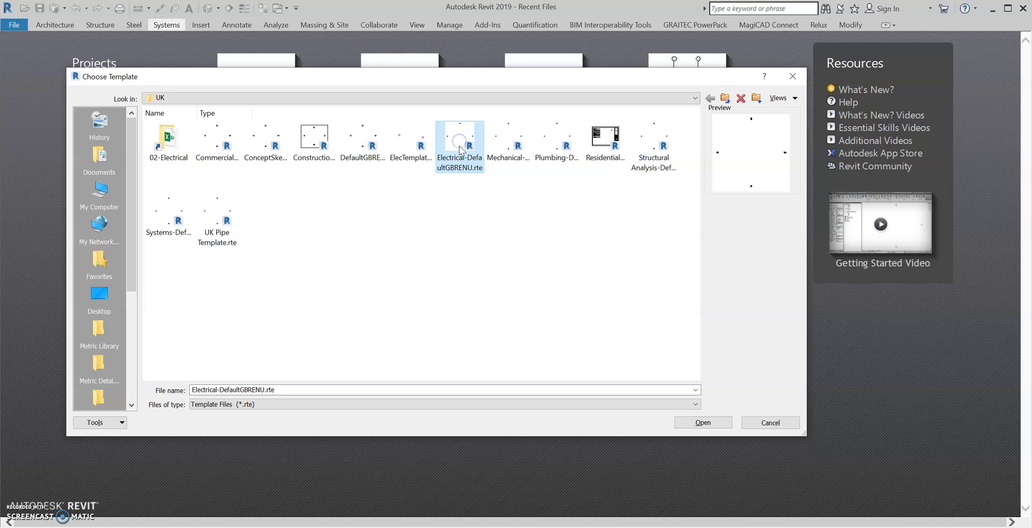
pyautogui.click(708, 423)
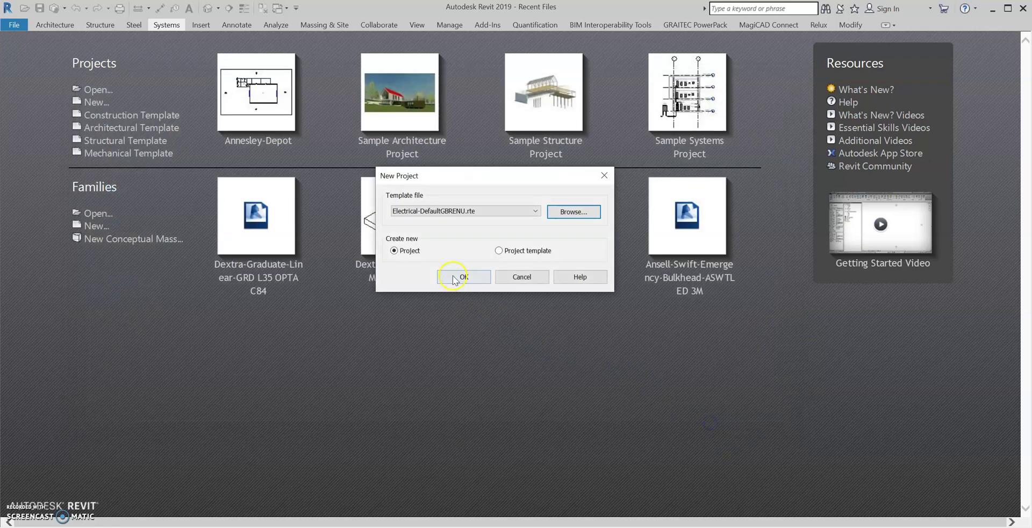
pyautogui.click(452, 279)
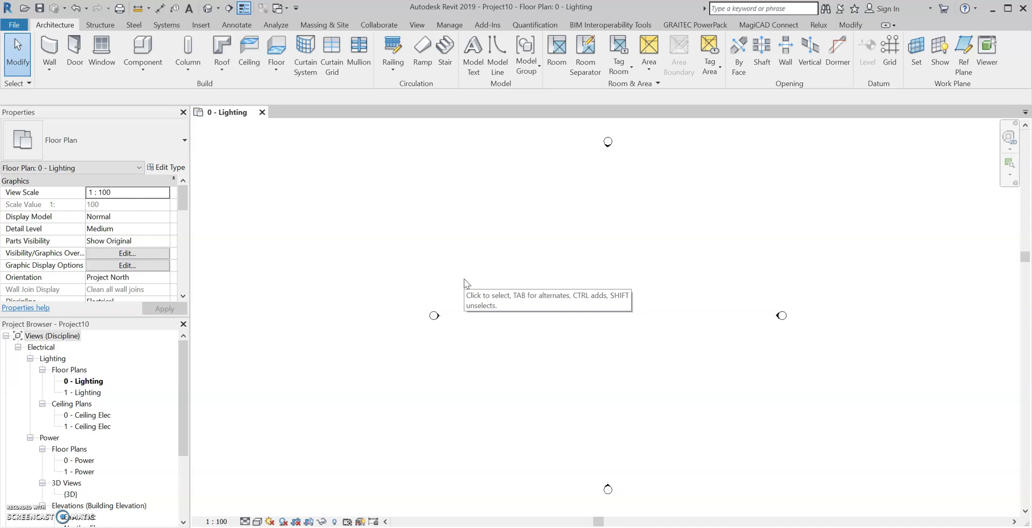
# Step: Link Annesley-Depot.rvt from the Desktop, positioned Auto - Origin to Origin
pyautogui.click(595, 304)
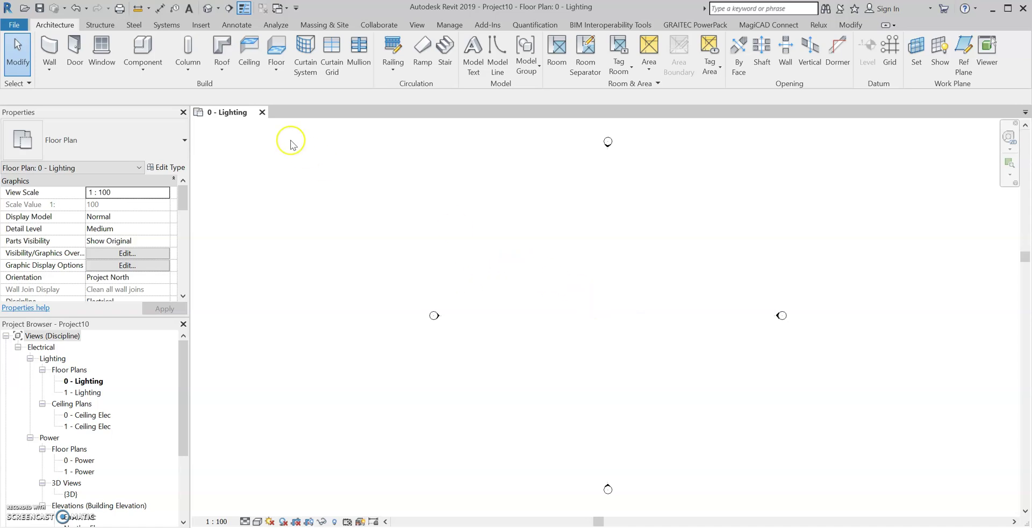
pyautogui.click(200, 24)
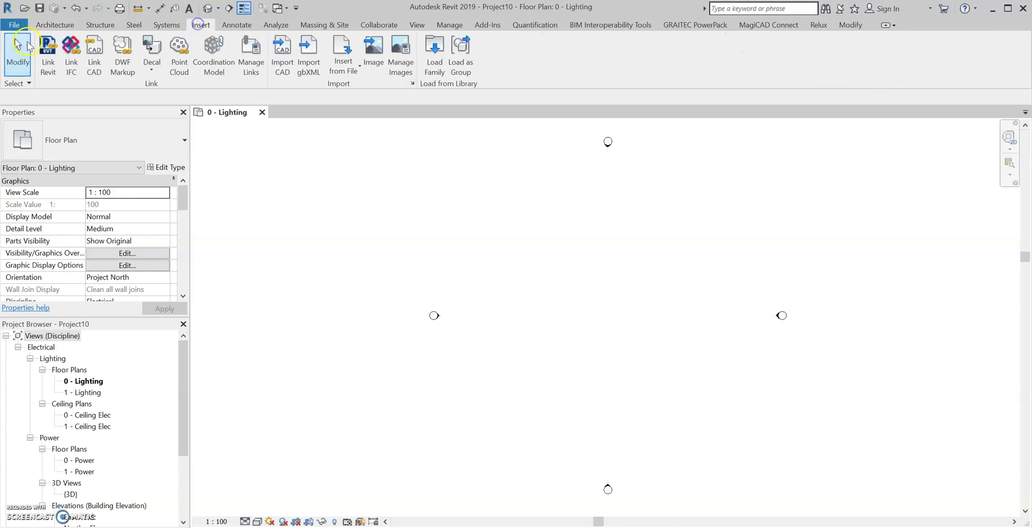
pyautogui.click(48, 54)
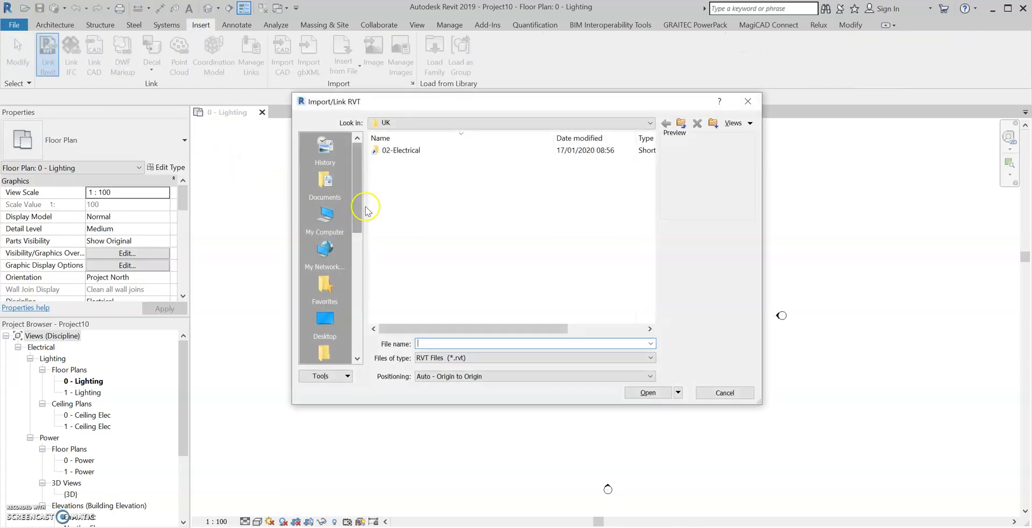
pyautogui.click(323, 318)
pyautogui.click(430, 162)
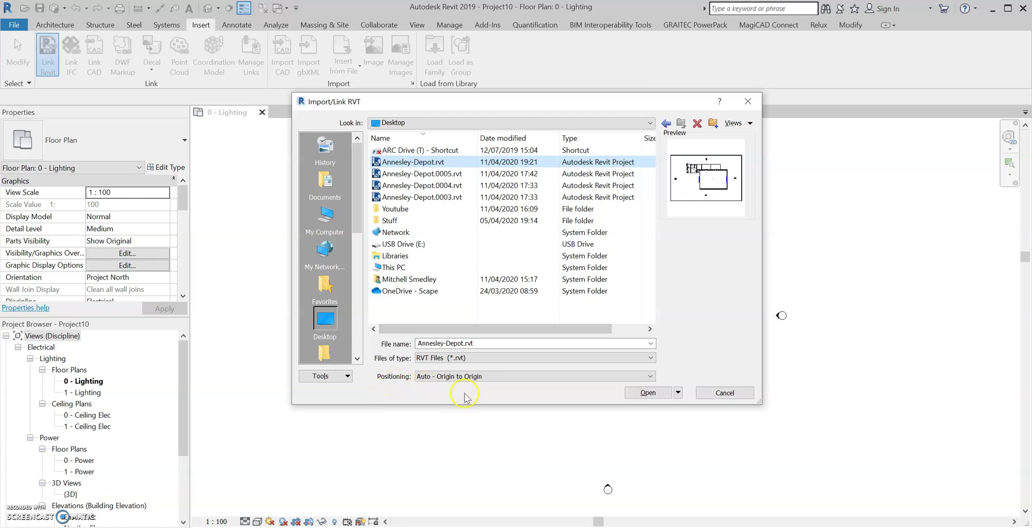
pyautogui.click(650, 392)
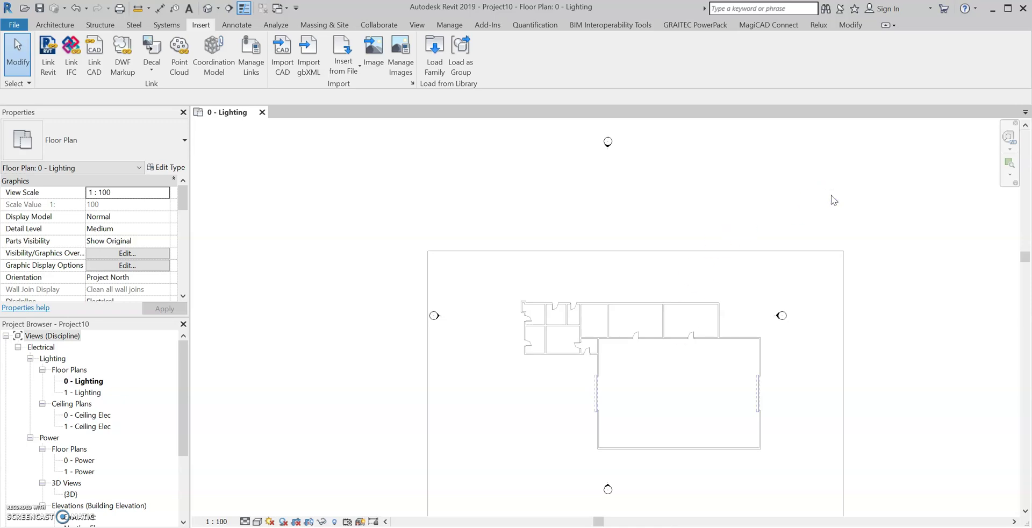
# Step: Move the linked depot model into place and pin it
pyautogui.scroll(-2, 761, 226)
pyautogui.scroll(1, 697, 276)
pyautogui.click(696, 264)
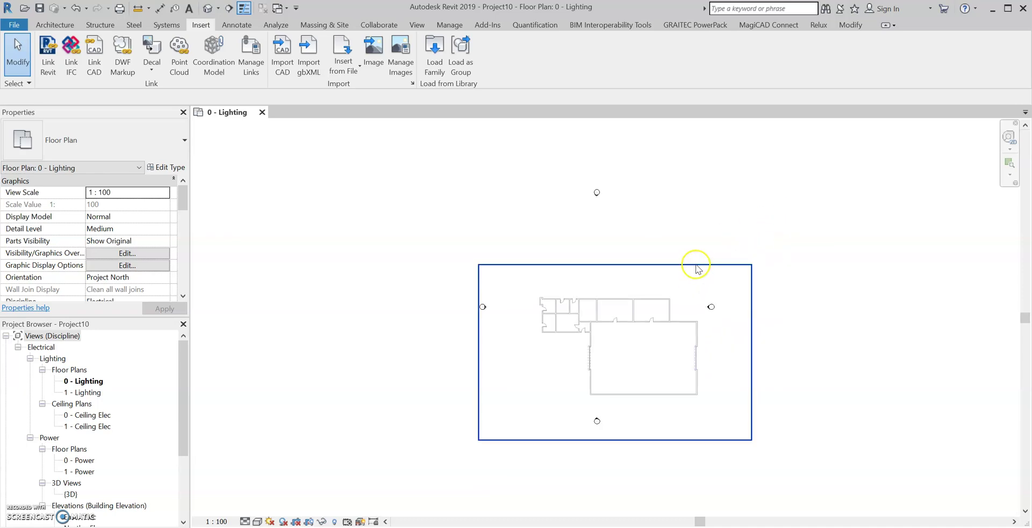
pyautogui.moveTo(697, 265); pyautogui.dragTo(709, 233)
pyautogui.click(723, 223)
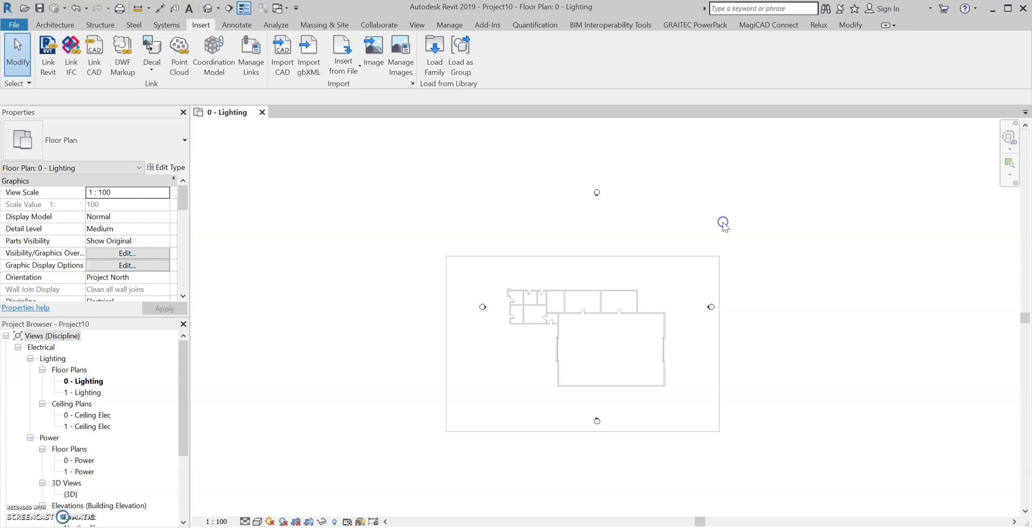
pyautogui.click(744, 218)
pyautogui.click(683, 266)
pyautogui.click(685, 271)
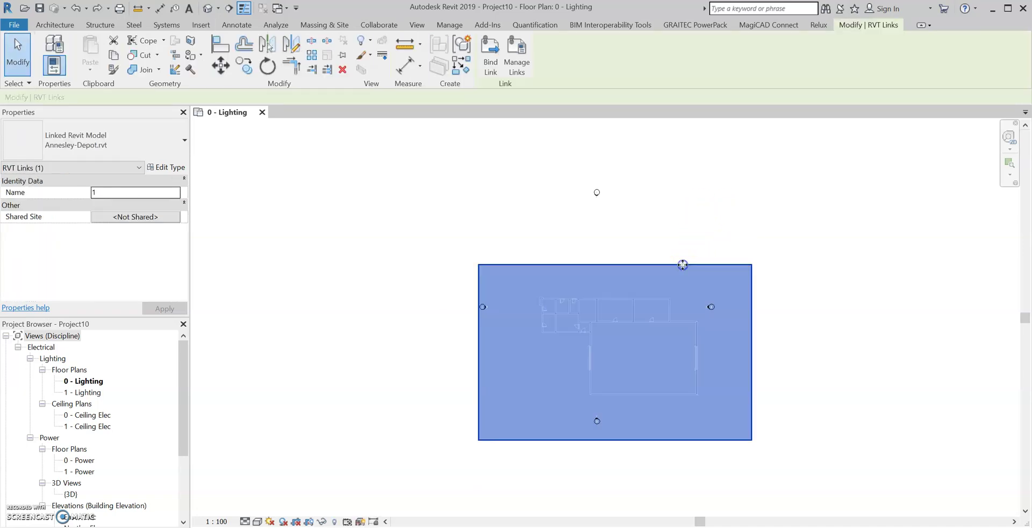
pyautogui.click(347, 57)
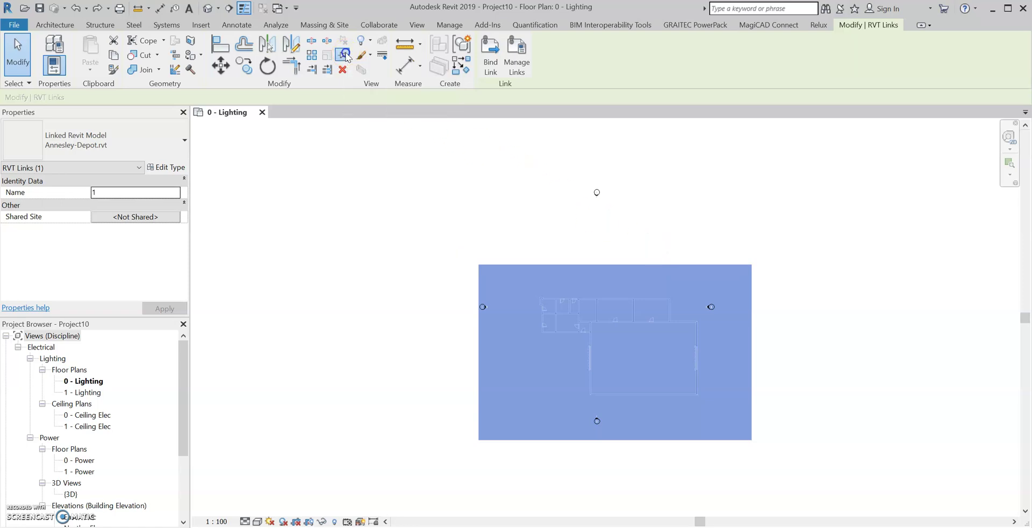
pyautogui.click(637, 331)
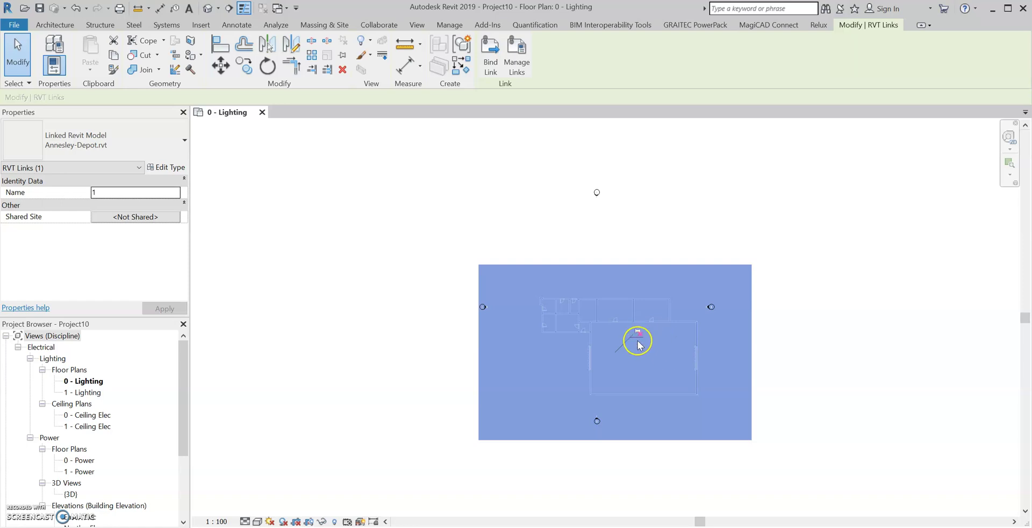
pyautogui.click(638, 332)
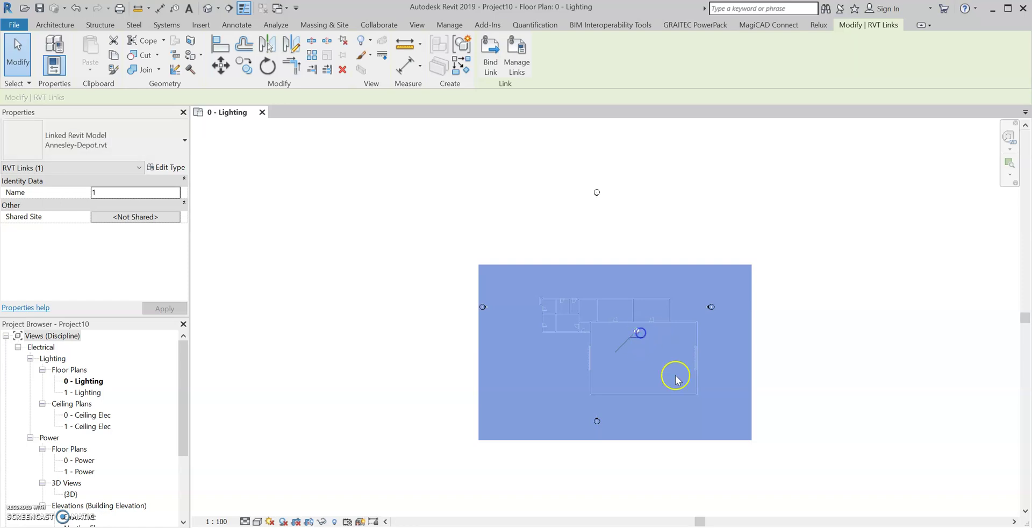
pyautogui.click(810, 329)
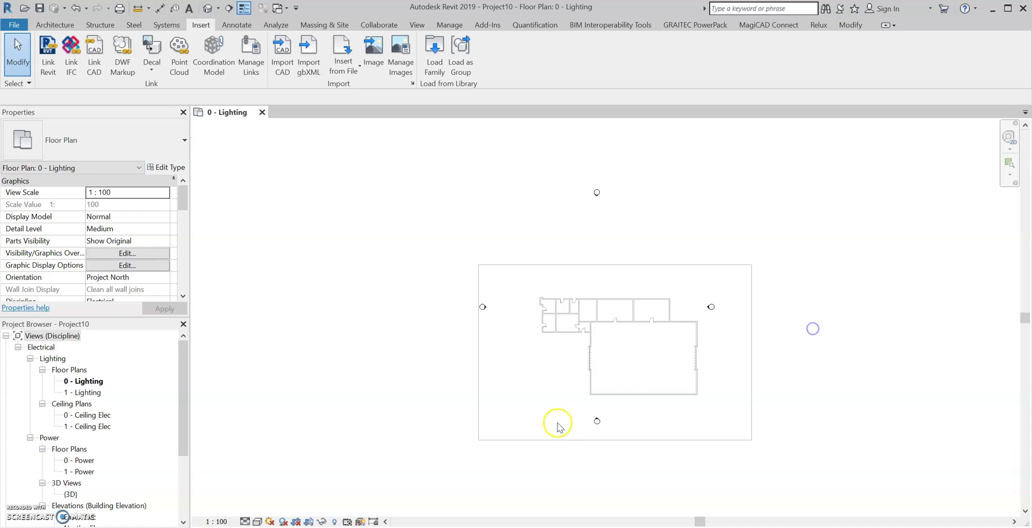
# Step: Drag the left, right and bottom elevation markers outward around the building
pyautogui.moveTo(482, 312); pyautogui.dragTo(503, 325)
pyautogui.click(487, 306)
pyautogui.moveTo(438, 348); pyautogui.dragTo(433, 332)
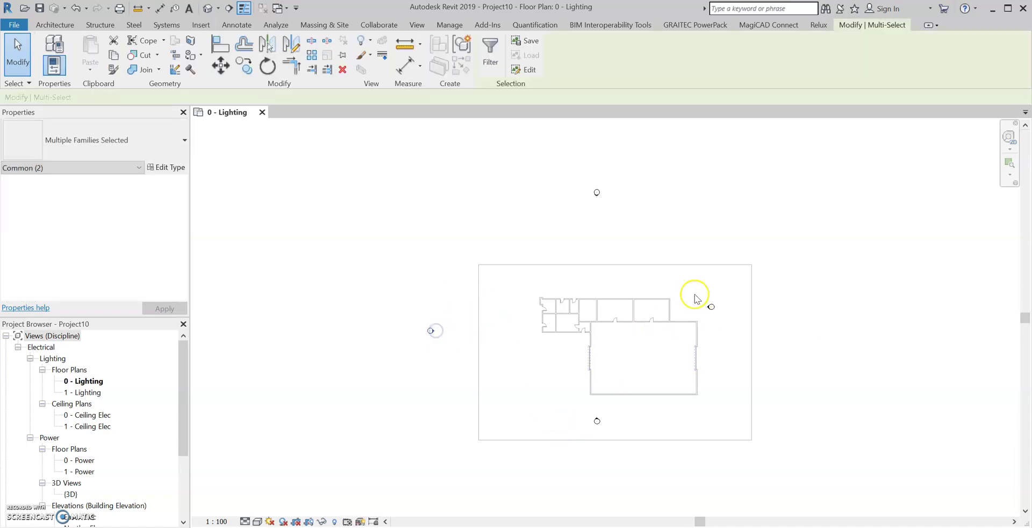
pyautogui.moveTo(699, 286); pyautogui.dragTo(754, 338)
pyautogui.moveTo(714, 306)
pyautogui.mouseDown()
pyautogui.moveTo(800, 343)
pyautogui.moveTo(815, 303)
pyautogui.mouseUp()
pyautogui.moveTo(584, 404)
pyautogui.mouseDown()
pyautogui.moveTo(634, 448)
pyautogui.moveTo(602, 479)
pyautogui.mouseUp()
pyautogui.click(672, 470)
pyautogui.scroll(-2, 786, 434)
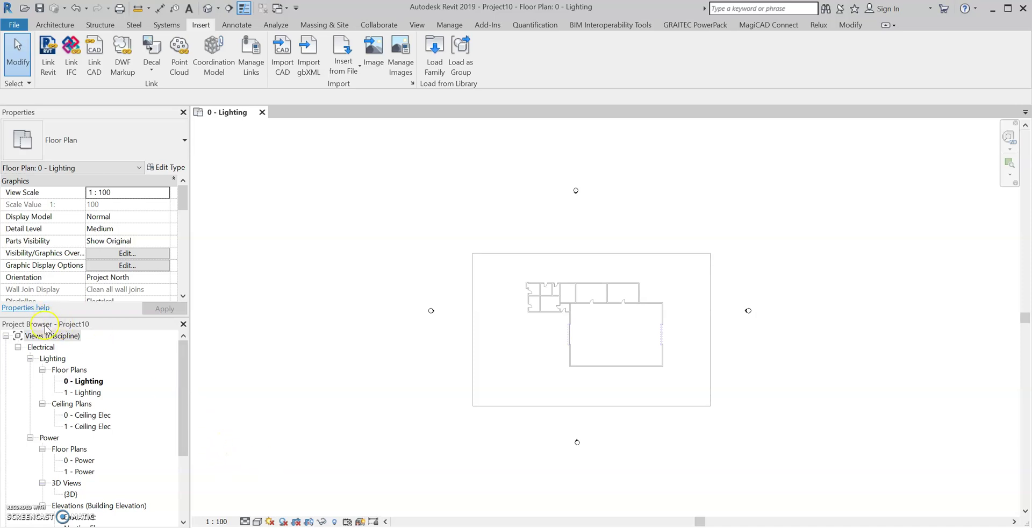
# Step: Open the East - Elec elevation view via the east elevation marker
pyautogui.scroll(-3, 131, 429)
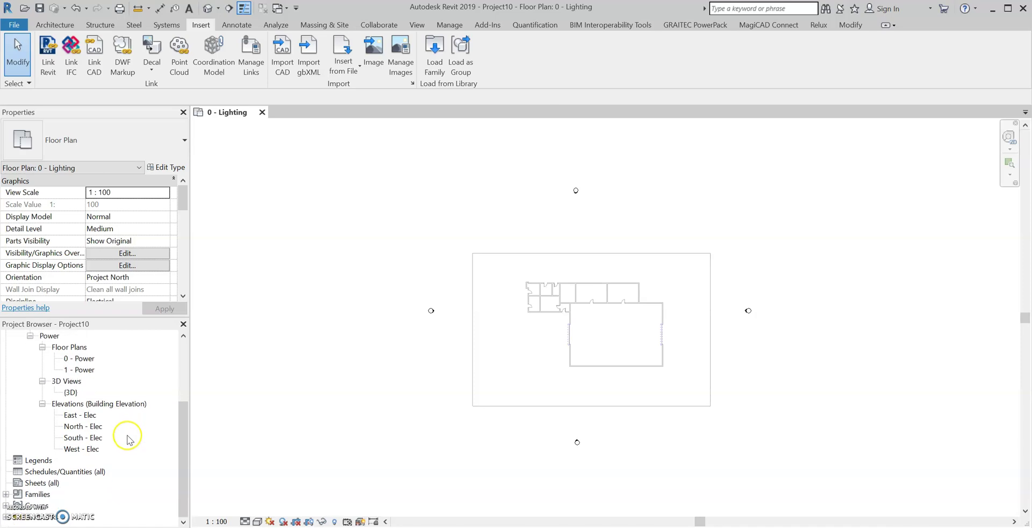
pyautogui.click(83, 417)
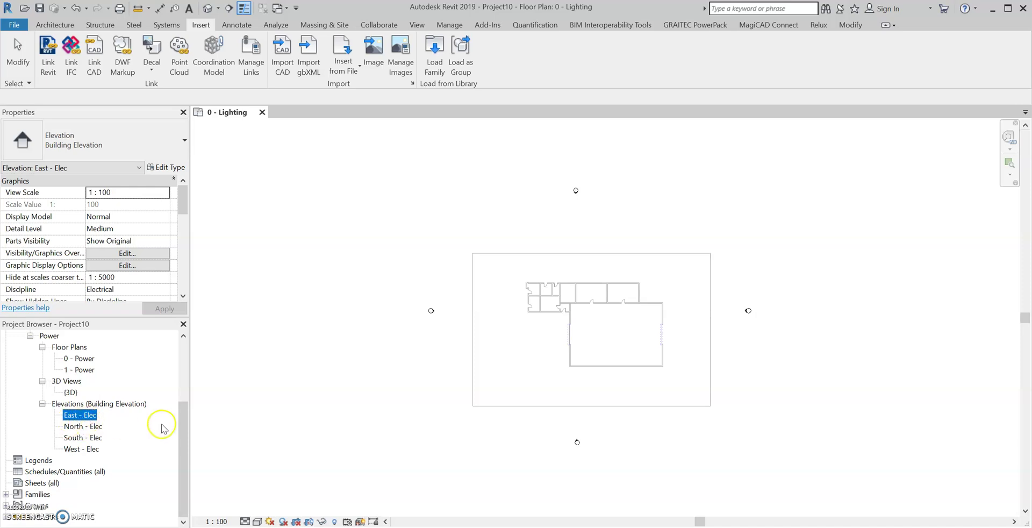
pyautogui.click(322, 437)
pyautogui.scroll(3, 750, 314)
pyautogui.scroll(5, 750, 314)
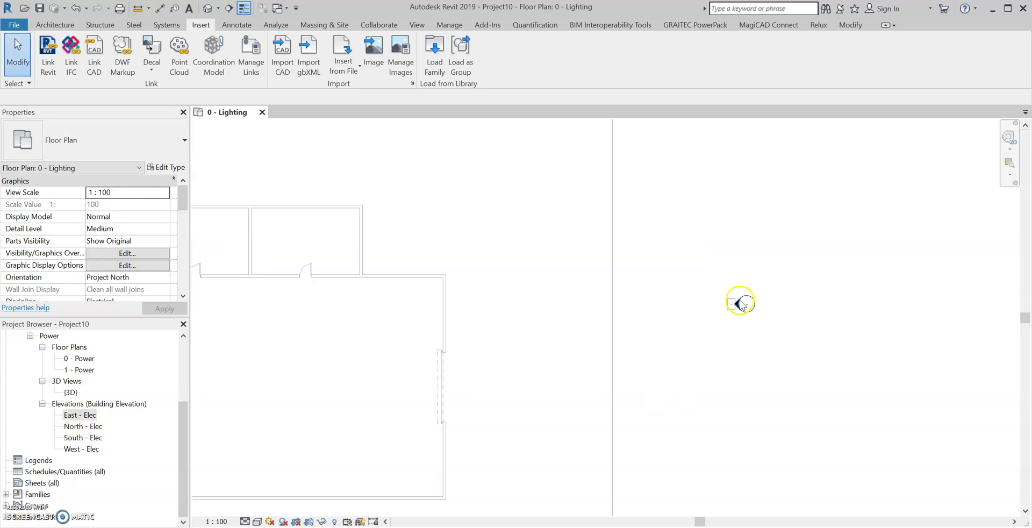
pyautogui.doubleClick(730, 316)
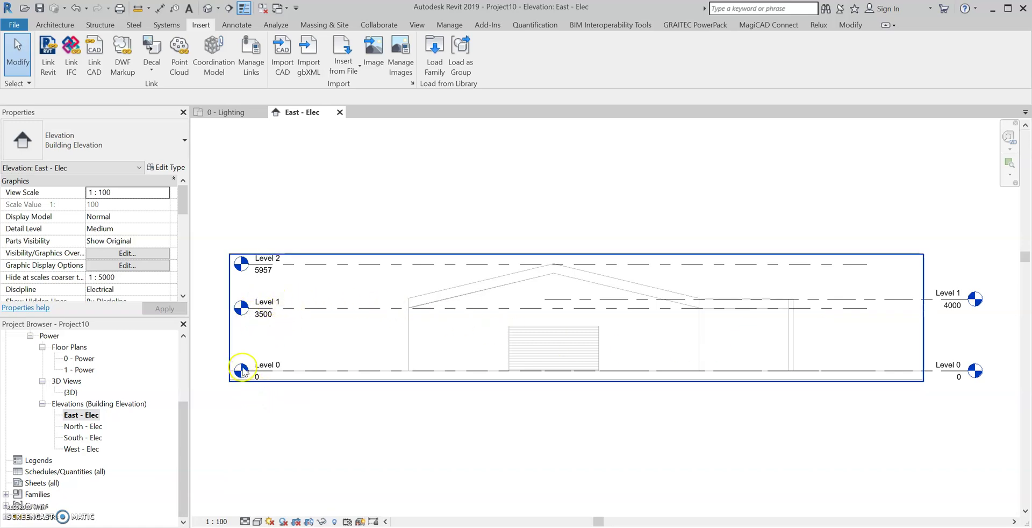
# Step: Align the project's Level 1 at 4000 to the linked depot's Level 1 at 3500
pyautogui.click(276, 308)
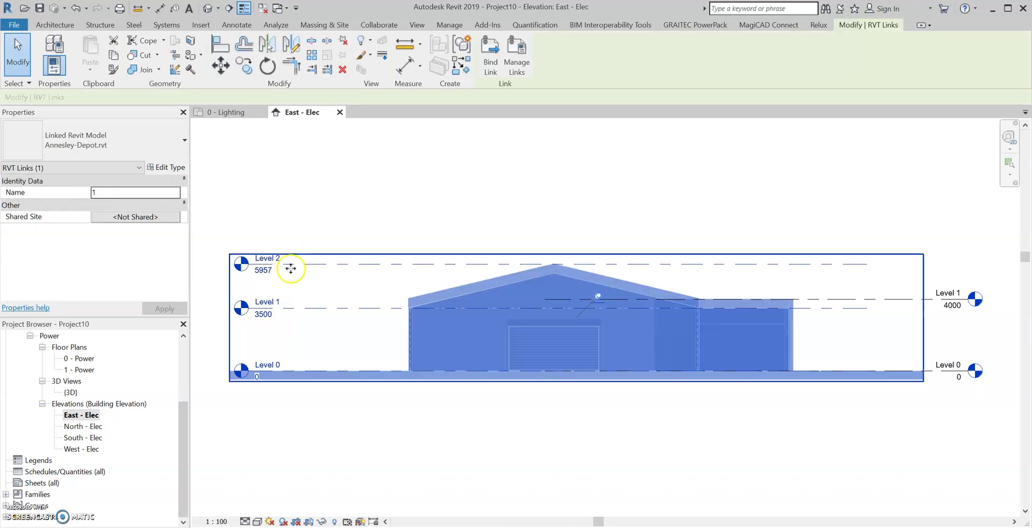
pyautogui.click(315, 231)
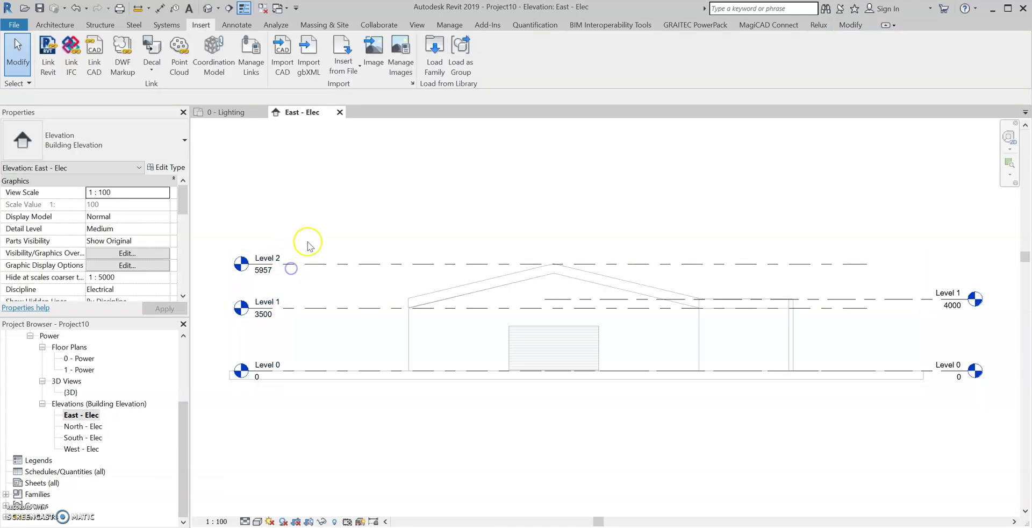
pyautogui.click(900, 300)
pyautogui.click(908, 248)
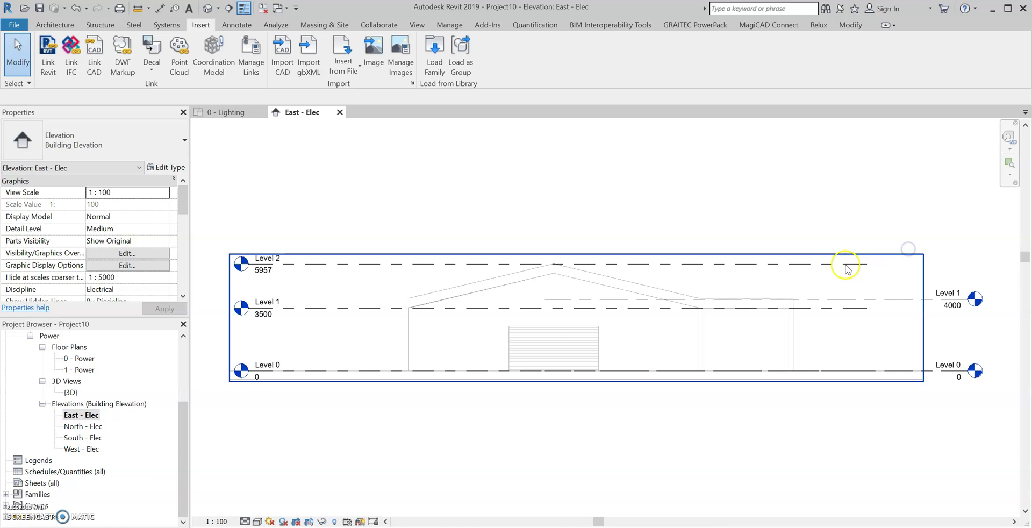
pyautogui.click(852, 24)
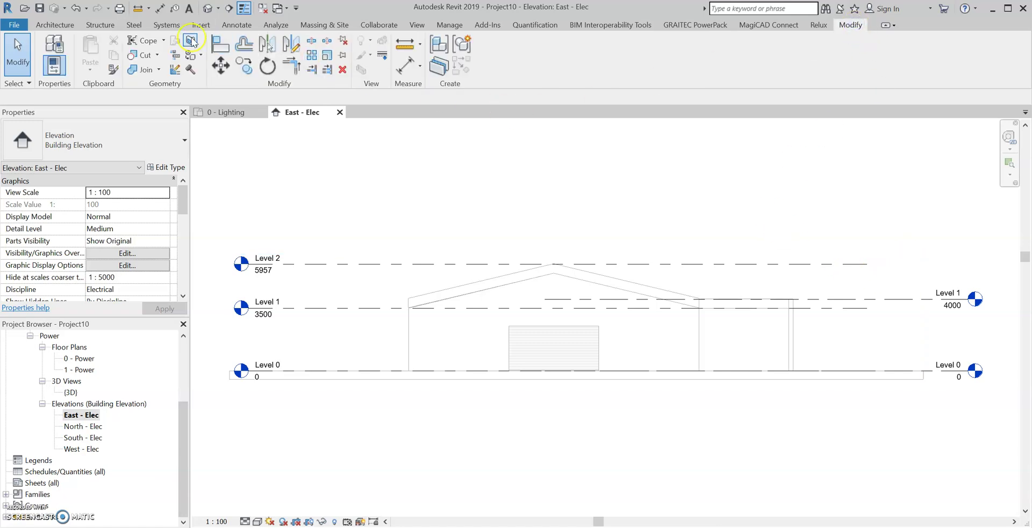
pyautogui.click(220, 43)
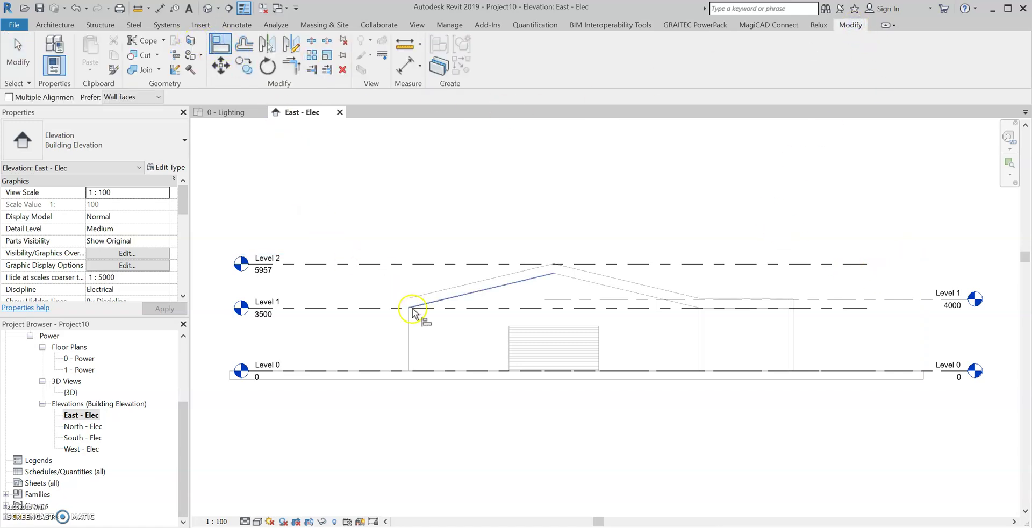
pyautogui.click(375, 309)
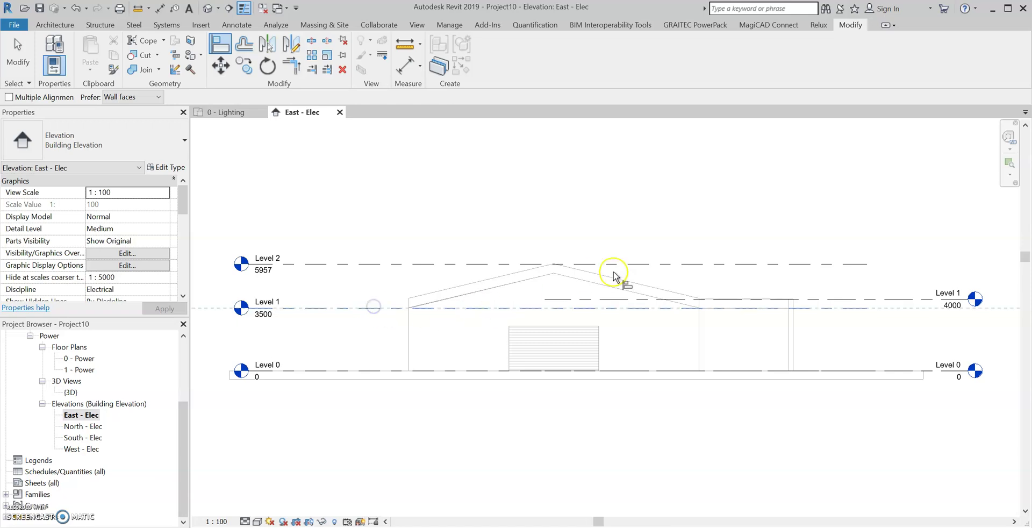
pyautogui.click(840, 301)
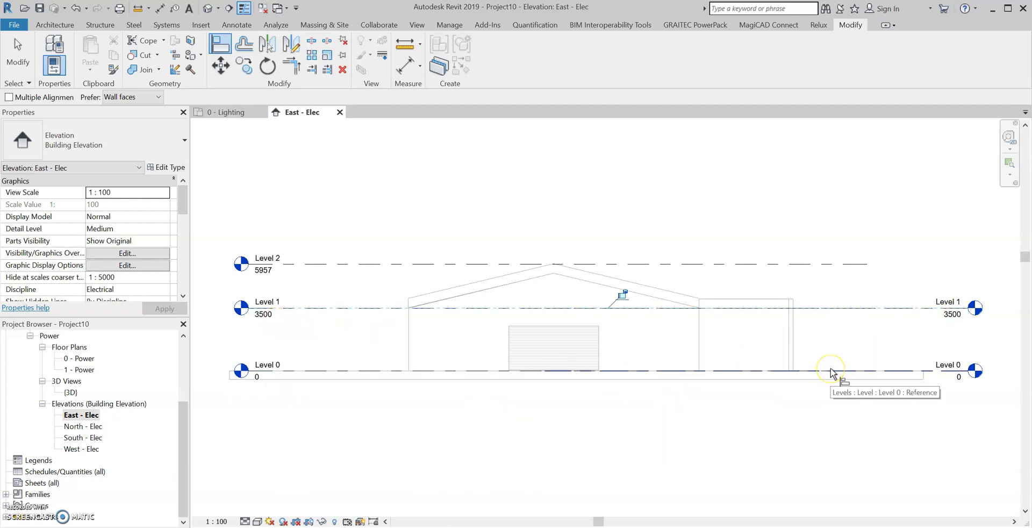
pyautogui.press('Escape')
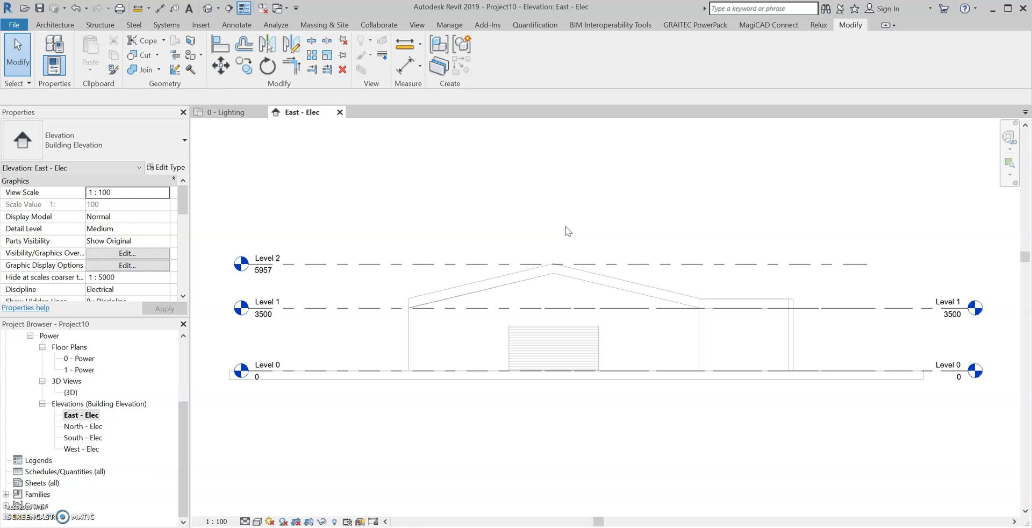
# Step: Copy/Monitor the linked depot, monitoring the project Level 1 against the linked Level 1
pyautogui.click(379, 24)
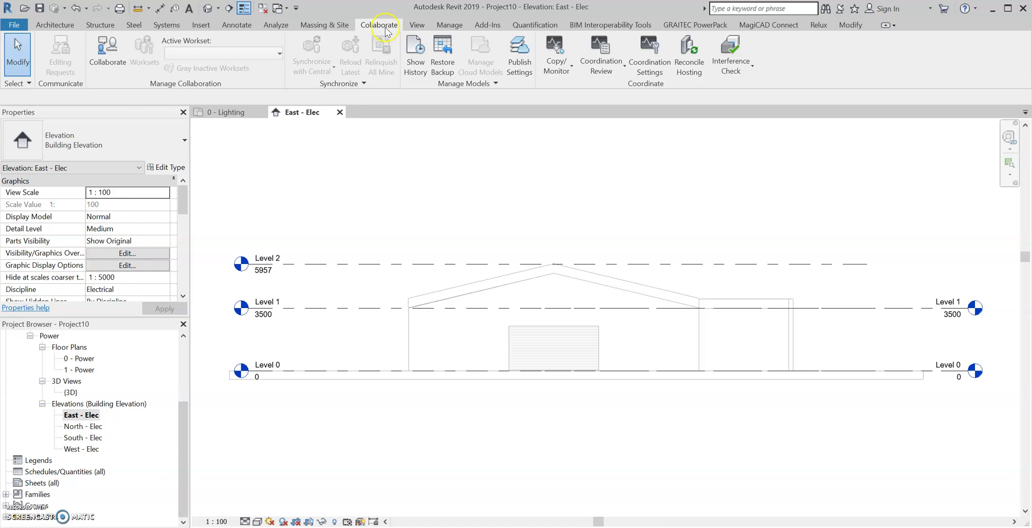
pyautogui.click(559, 65)
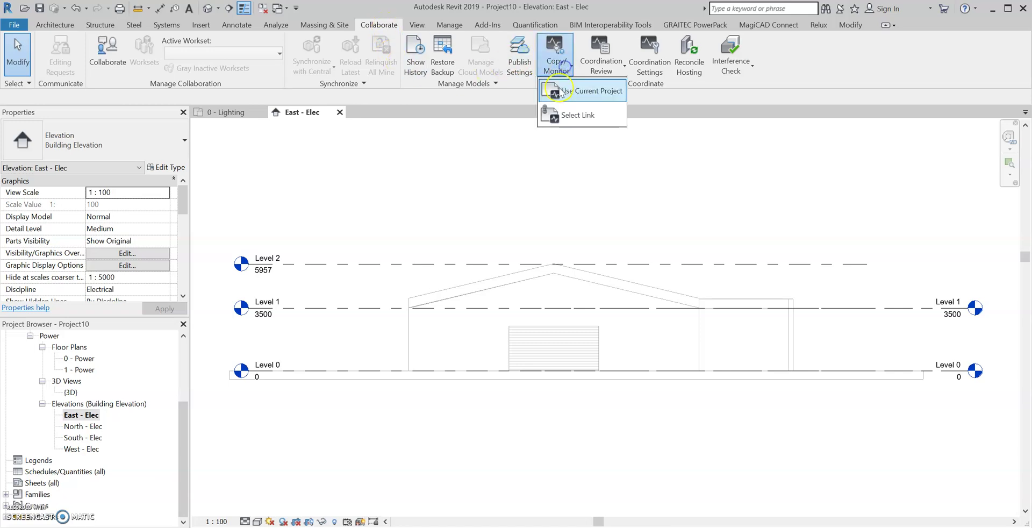
pyautogui.click(566, 114)
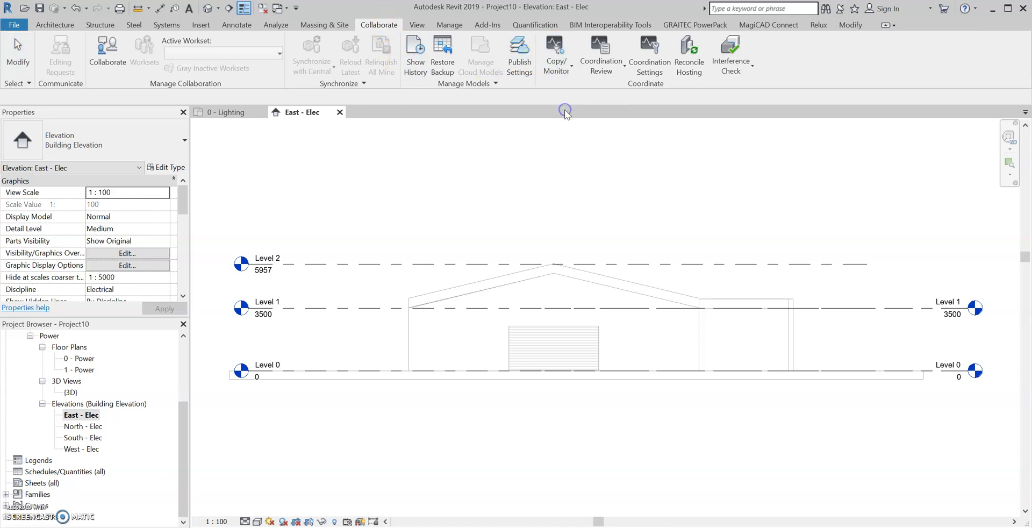
pyautogui.click(624, 293)
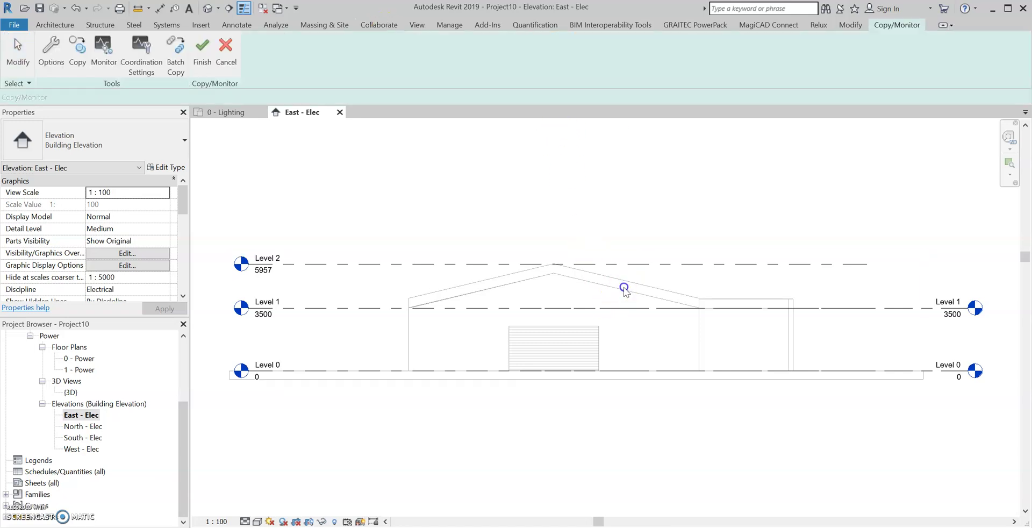
pyautogui.click(110, 54)
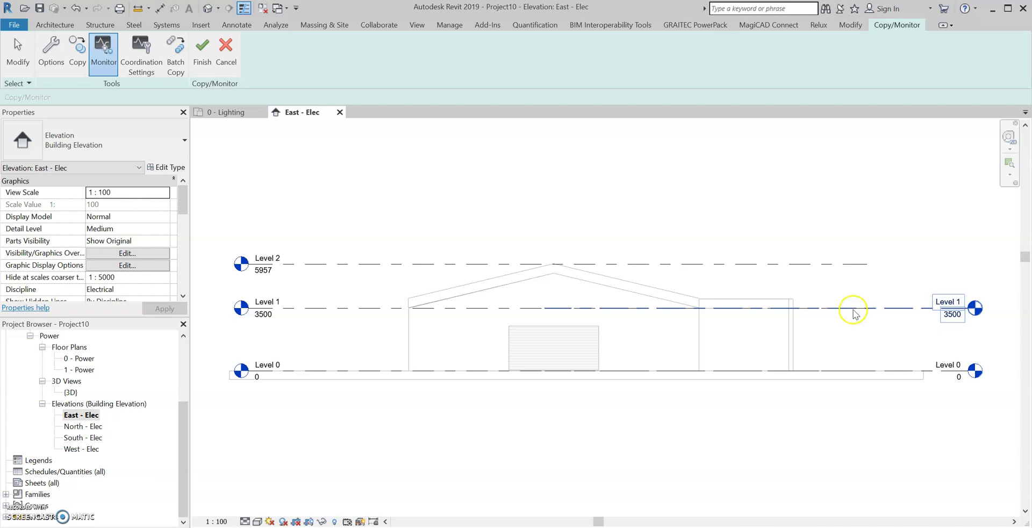
pyautogui.click(342, 310)
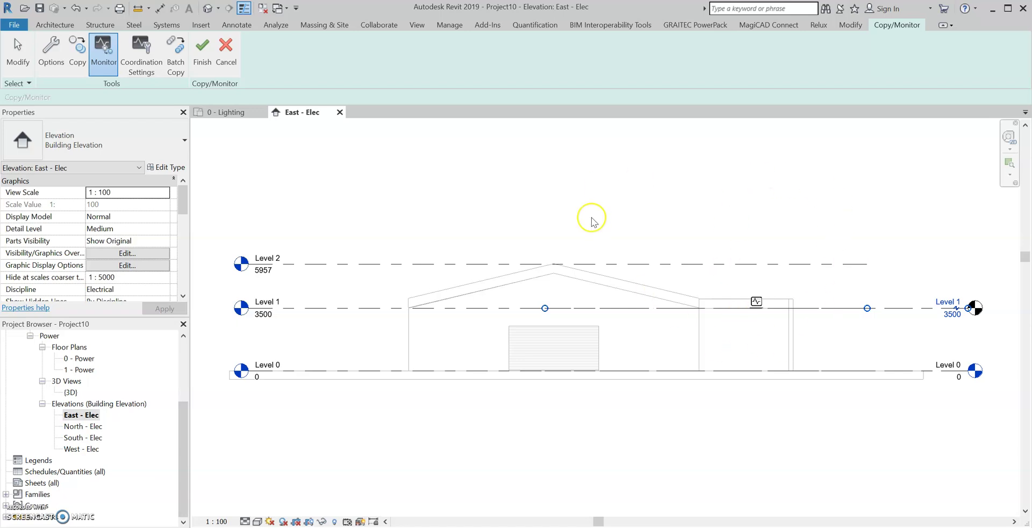
pyautogui.press('Escape')
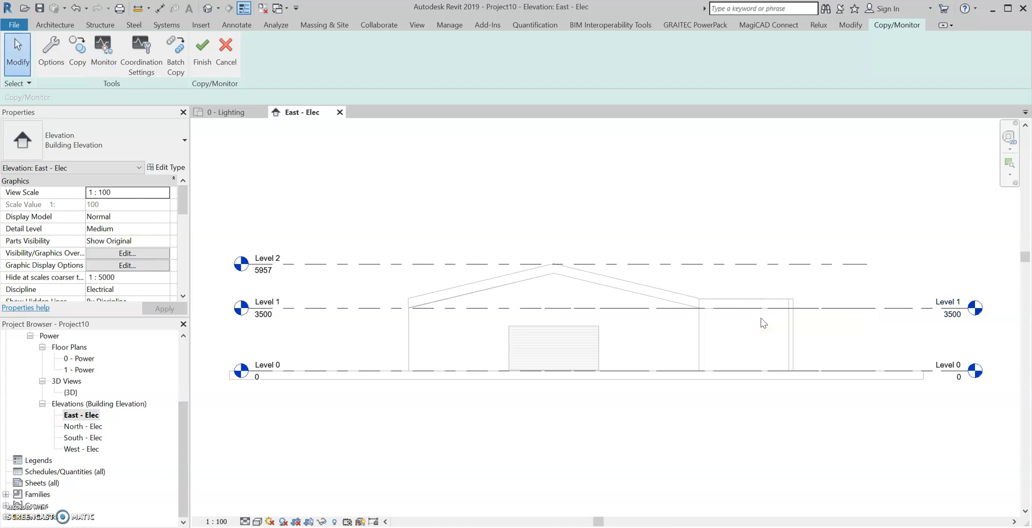
pyautogui.click(894, 306)
pyautogui.click(883, 178)
pyautogui.click(571, 435)
pyautogui.scroll(3, 91, 398)
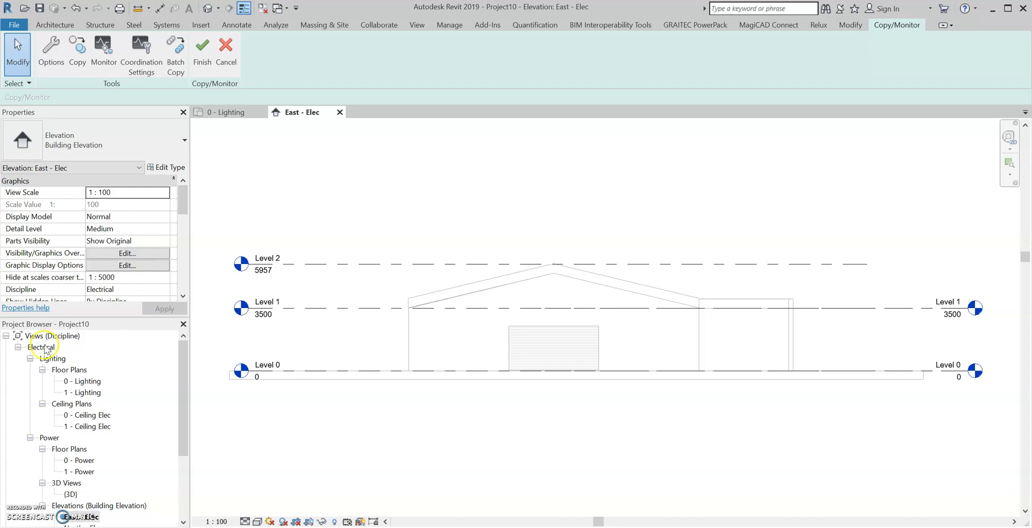
# Step: Open 0 - Power, close 0 - Lighting and East - Elec, and finish Copy/Monitor
pyautogui.doubleClick(81, 461)
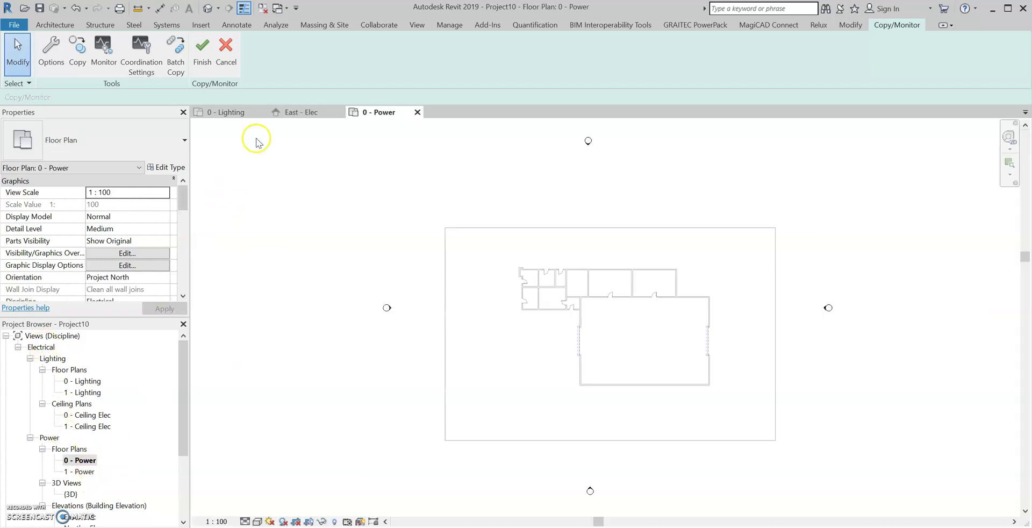
pyautogui.click(260, 112)
pyautogui.click(260, 112)
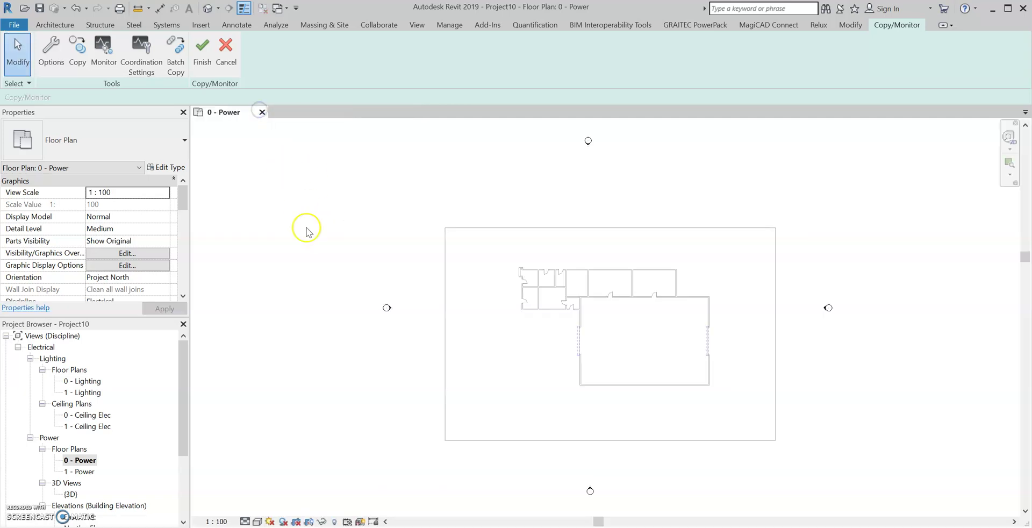
pyautogui.scroll(1, 633, 373)
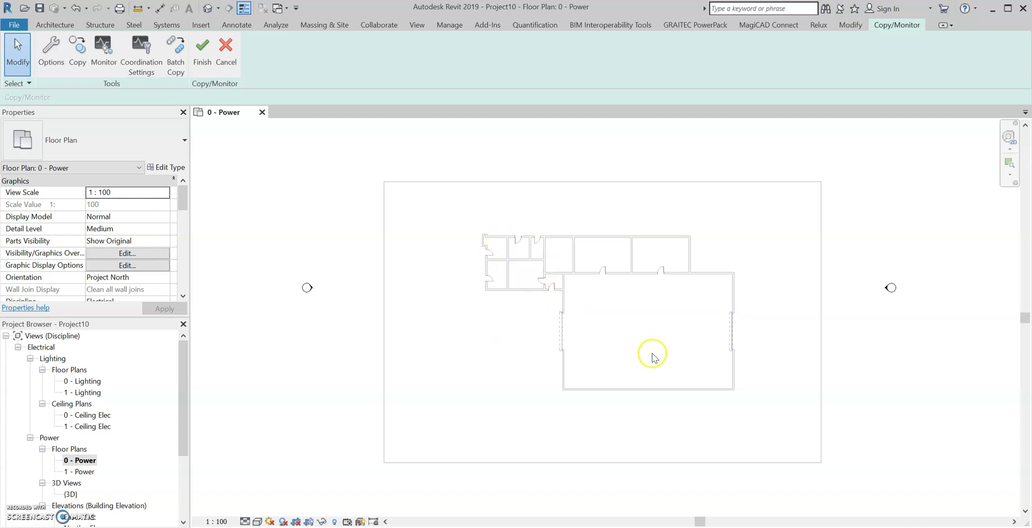
pyautogui.click(461, 315)
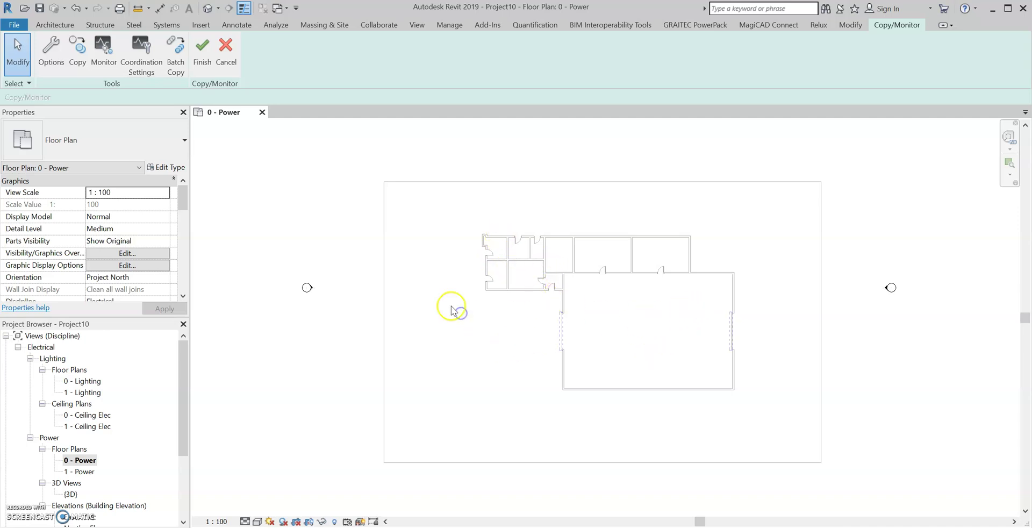
pyautogui.click(202, 52)
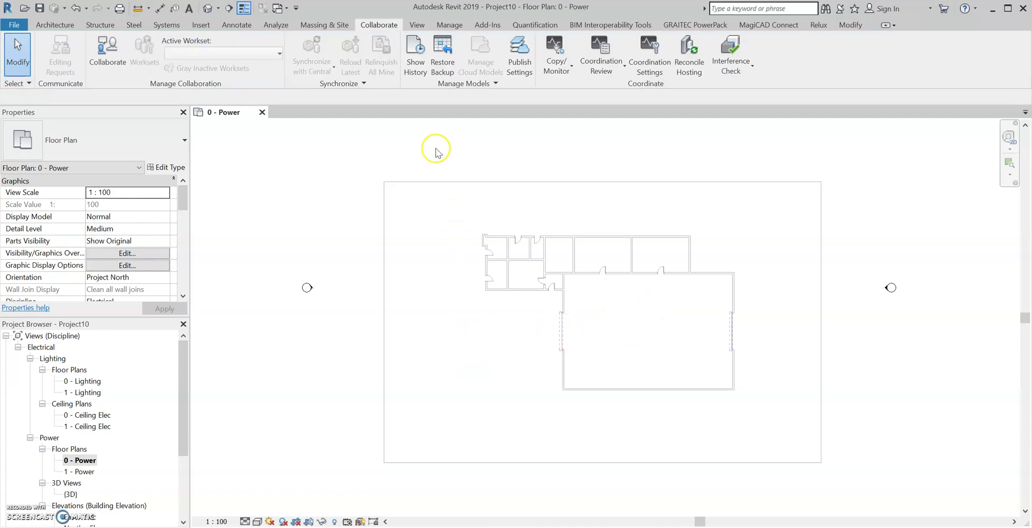
# Step: Turn on Room Bounding in the linked Annesley-Depot.rvt type properties
pyautogui.click(275, 26)
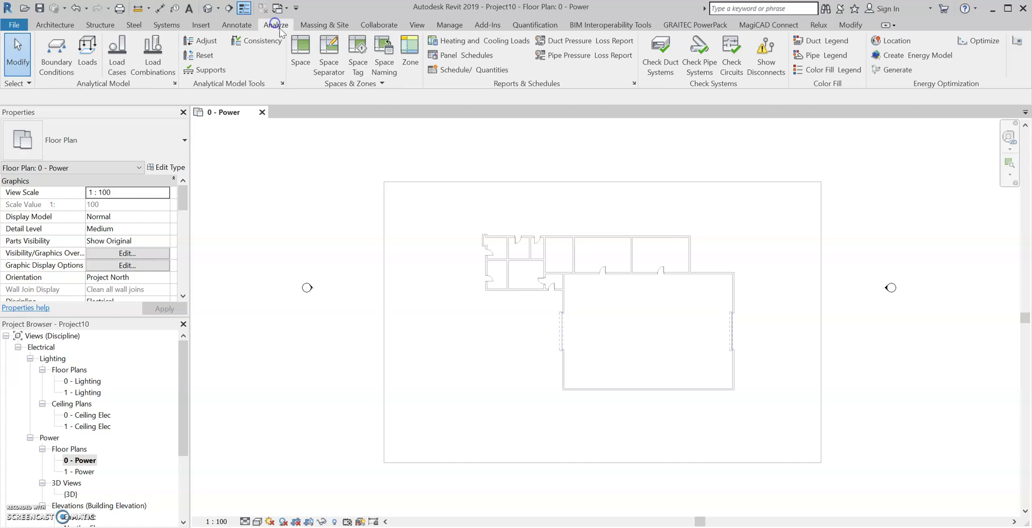
pyautogui.click(295, 51)
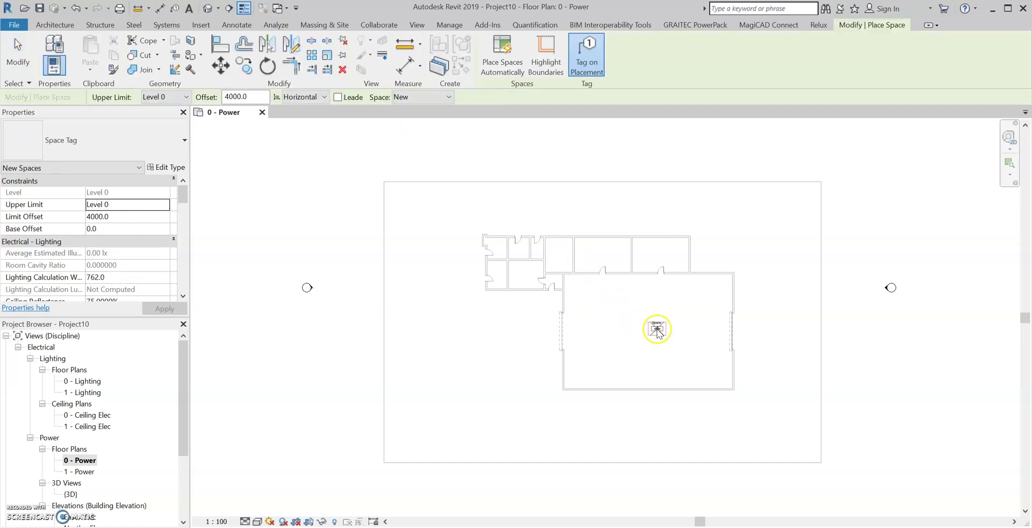
pyautogui.scroll(2, 657, 329)
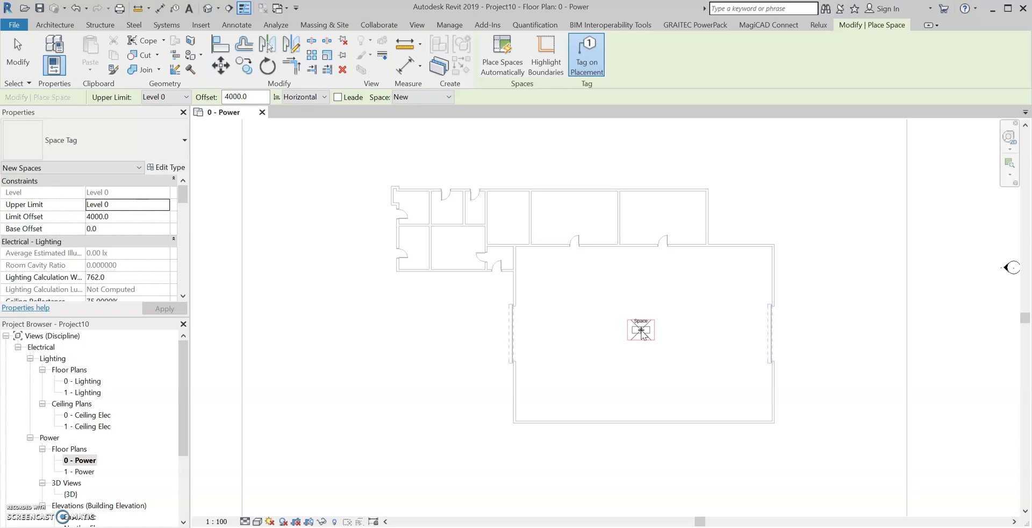
pyautogui.press('Escape')
pyautogui.scroll(-3, 556, 324)
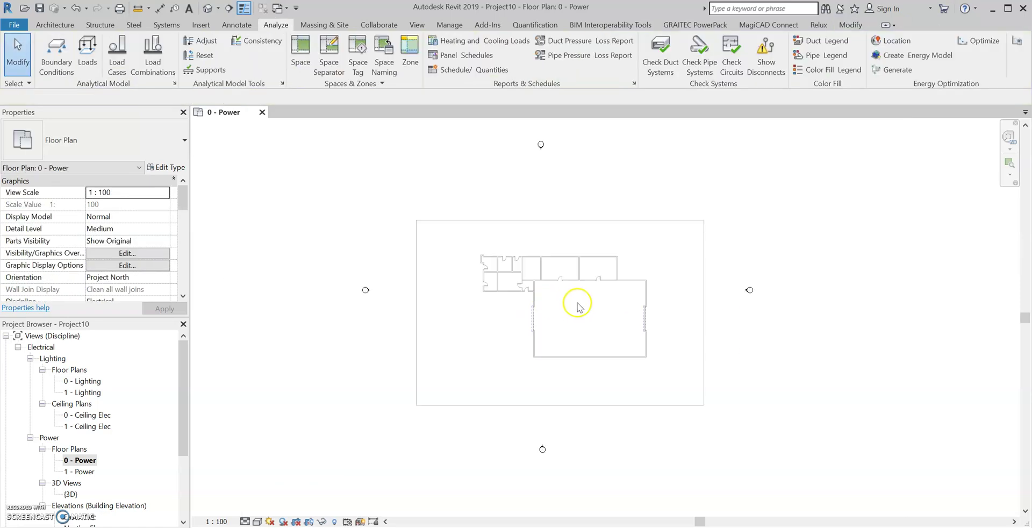
pyautogui.click(652, 223)
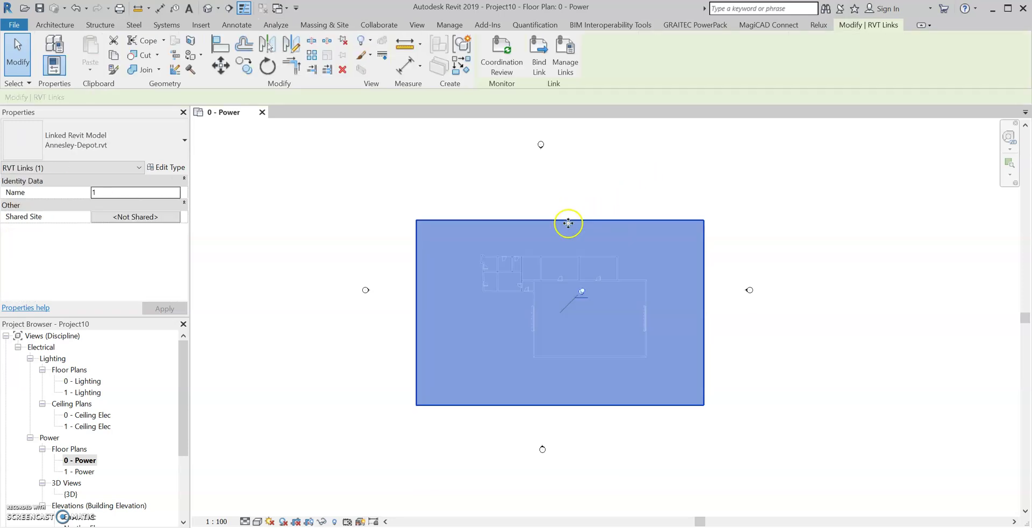
pyautogui.click(172, 169)
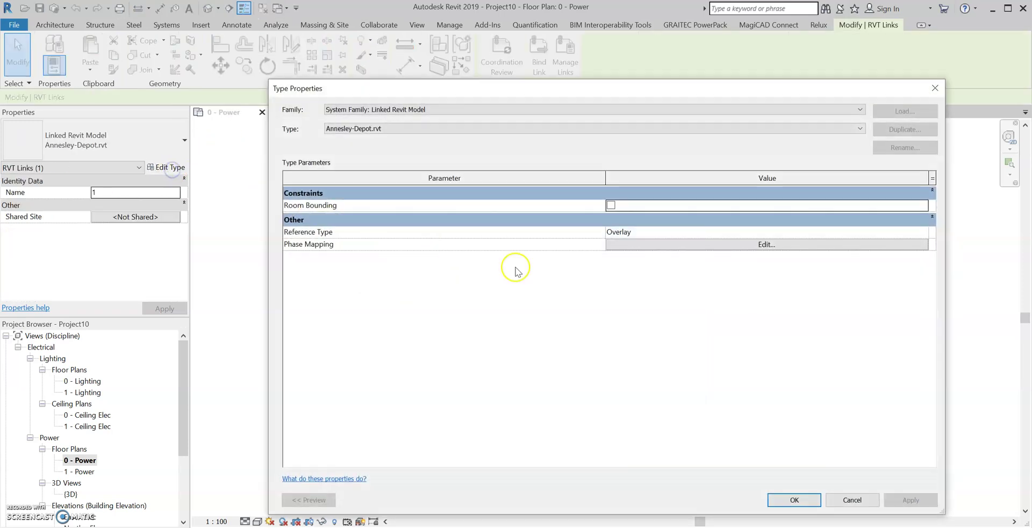
pyautogui.click(611, 205)
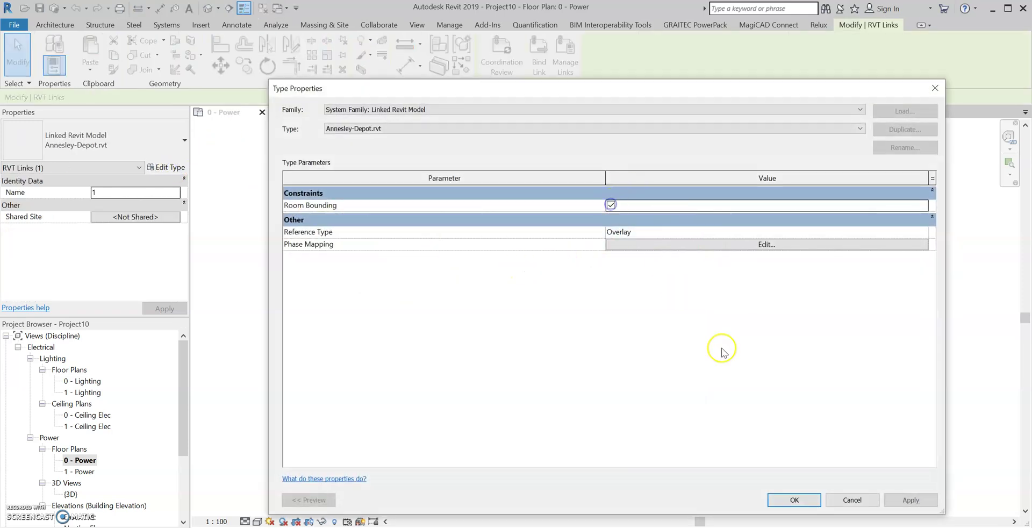
pyautogui.click(794, 500)
pyautogui.click(450, 202)
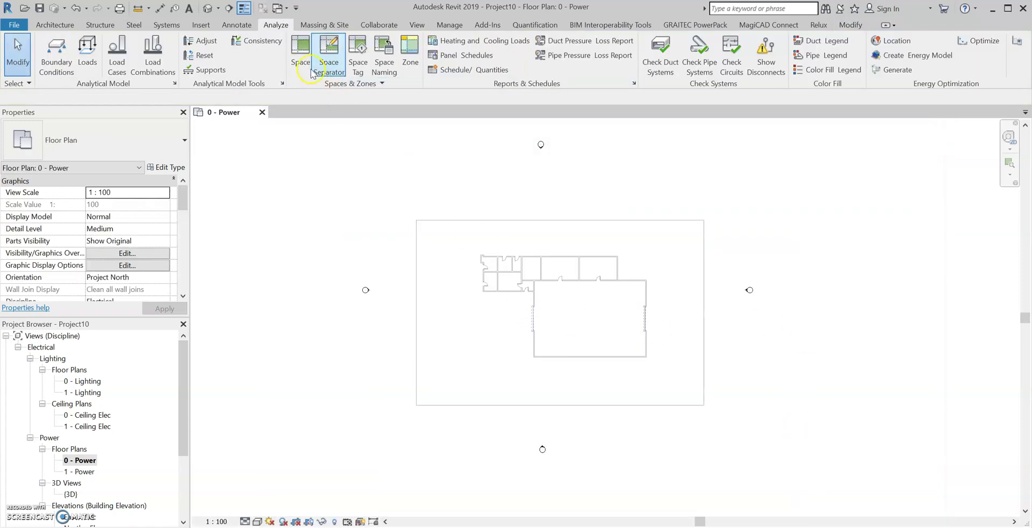
pyautogui.click(323, 54)
# Step: Place a space in the large room, then auto-place tagged spaces in all remaining rooms
pyautogui.scroll(3, 586, 311)
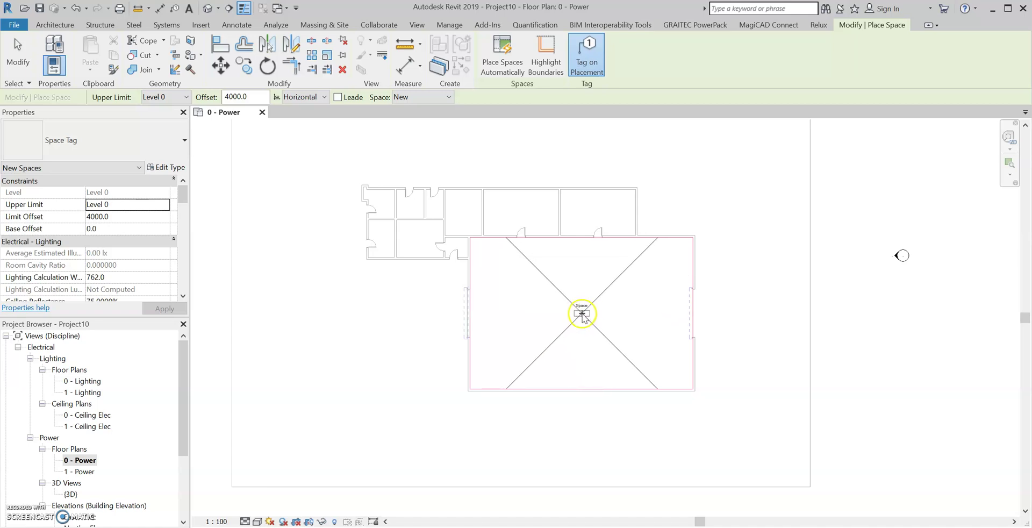
pyautogui.click(582, 313)
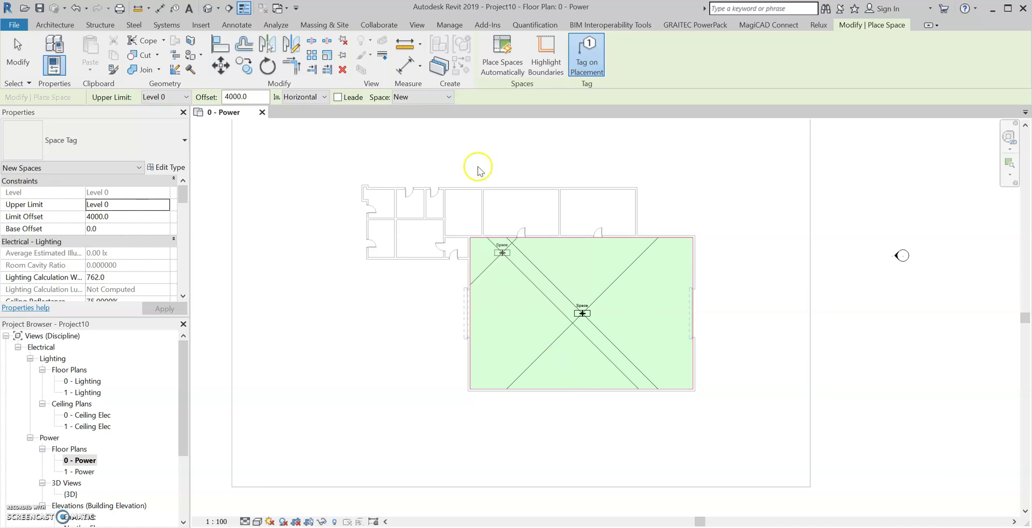
pyautogui.click(507, 54)
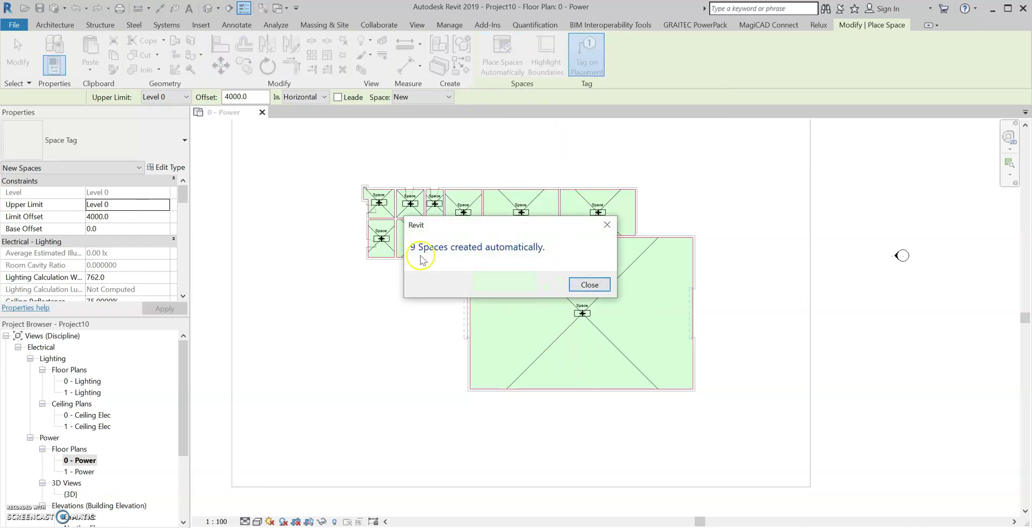
pyautogui.click(581, 276)
pyautogui.press('Escape')
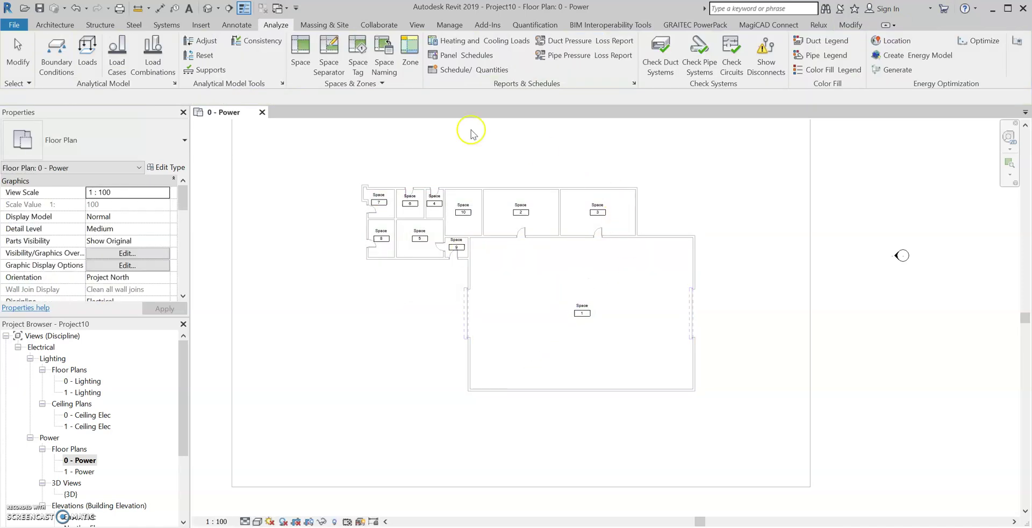
pyautogui.scroll(3, 454, 270)
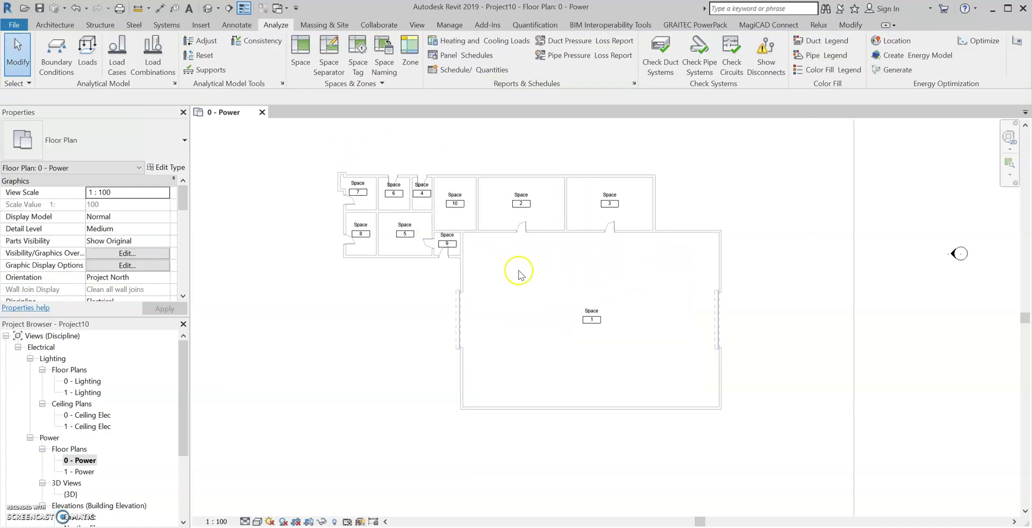
pyautogui.scroll(3, 604, 288)
pyautogui.click(672, 332)
pyautogui.press('Escape')
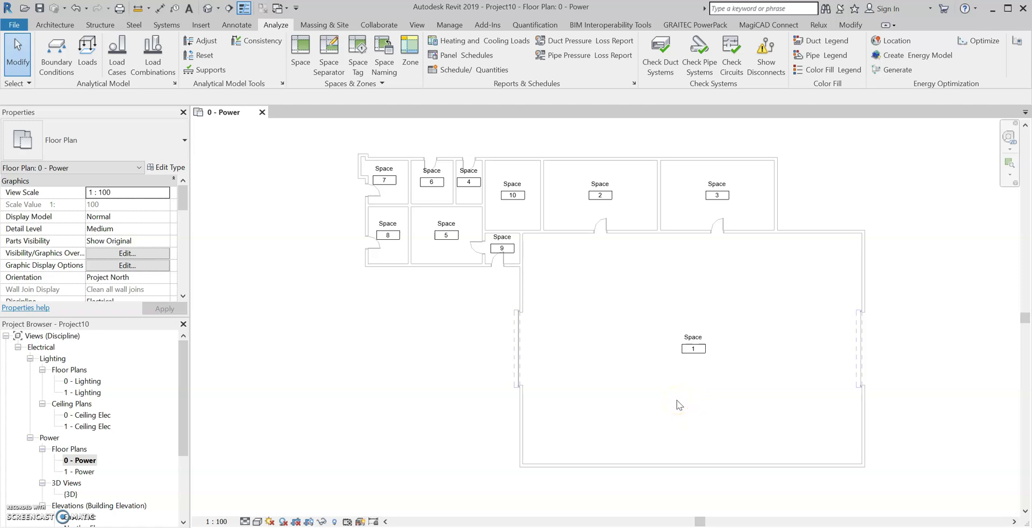
# Step: Name the large space Garage and number it 4, accepting the duplicate-number warning
pyautogui.click(667, 372)
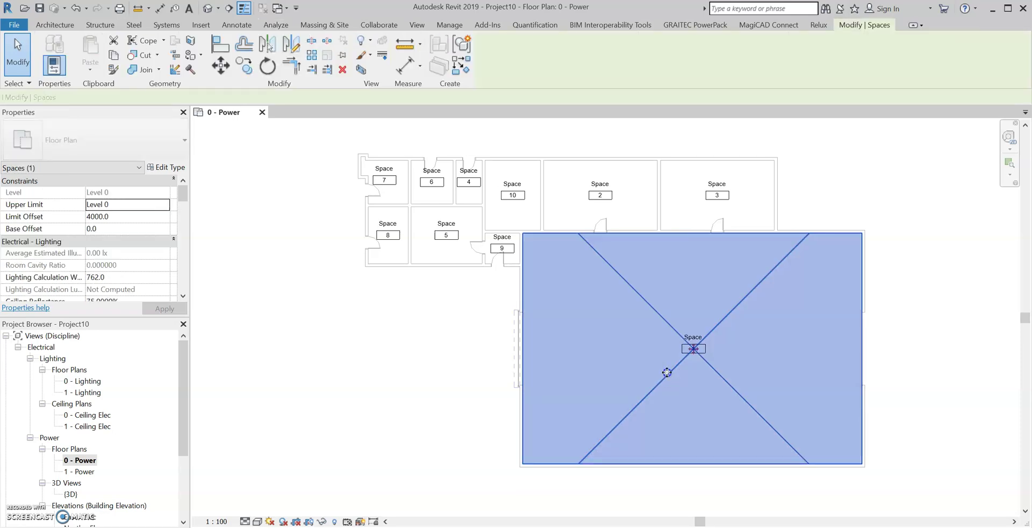
pyautogui.click(667, 377)
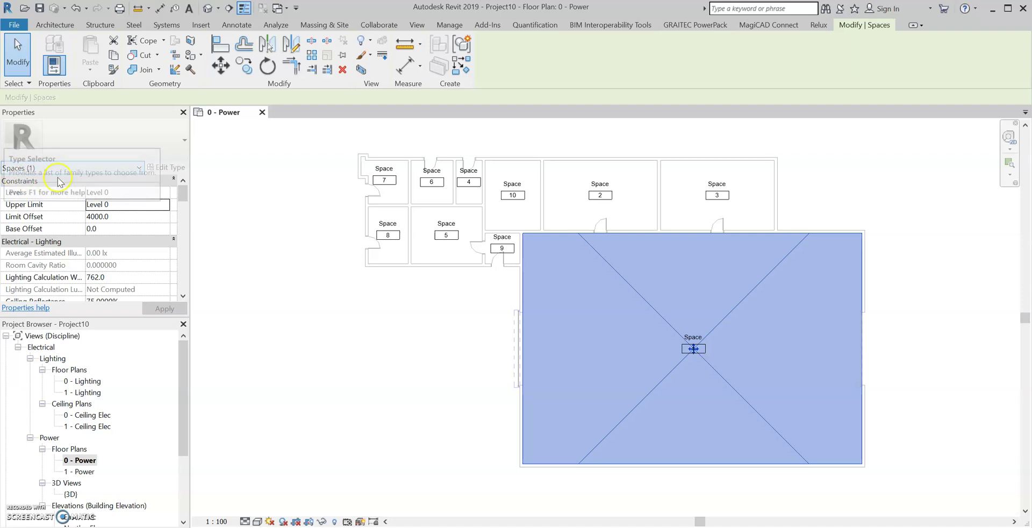
pyautogui.scroll(-10, 129, 220)
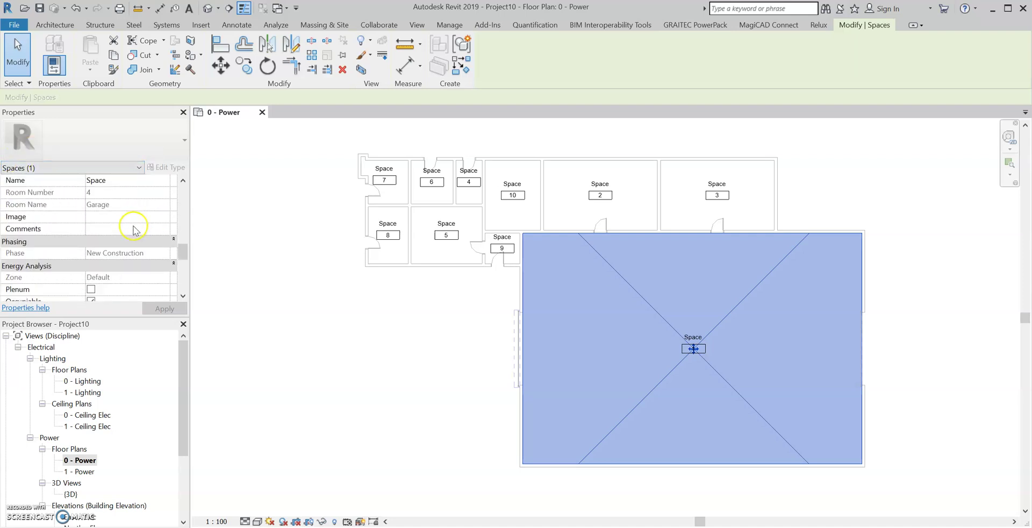
pyautogui.scroll(1, 43, 191)
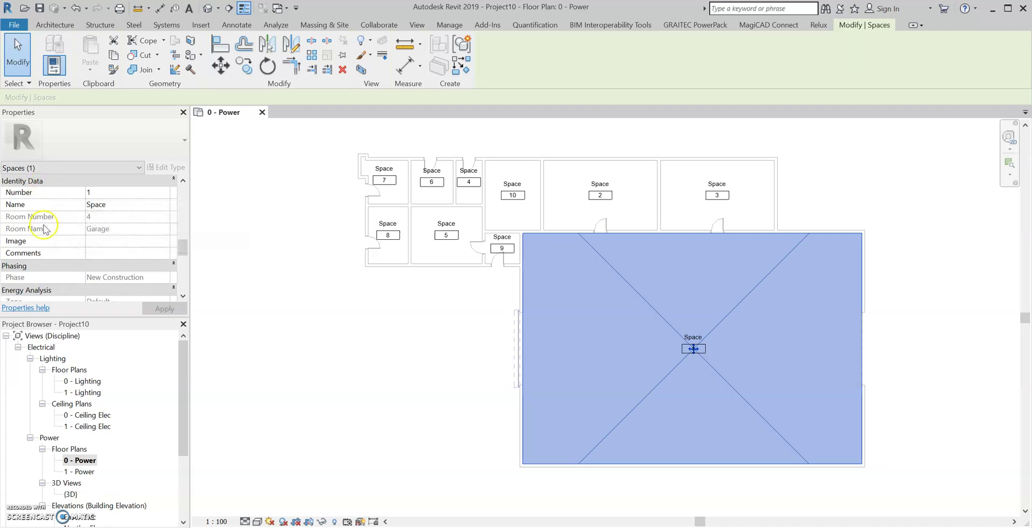
pyautogui.click(117, 205)
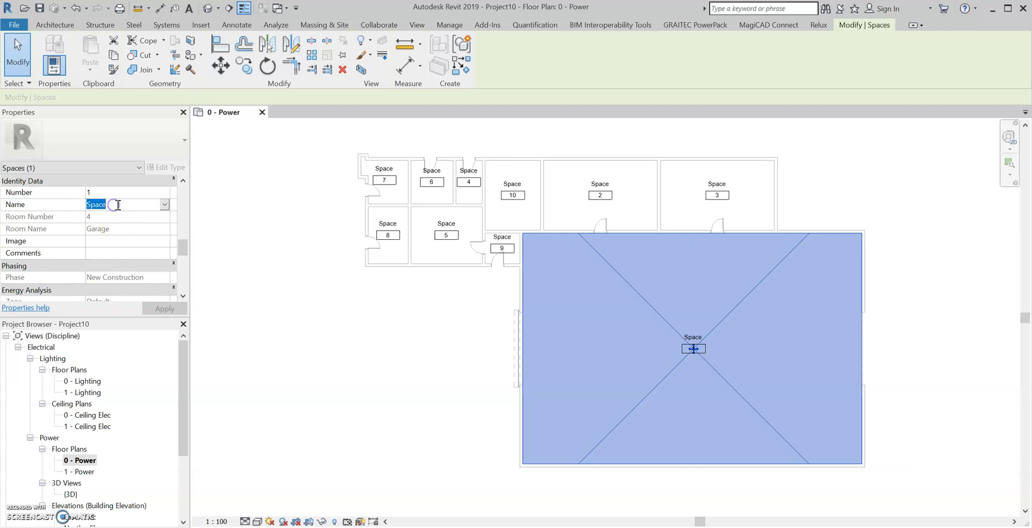
pyautogui.write('Garage')
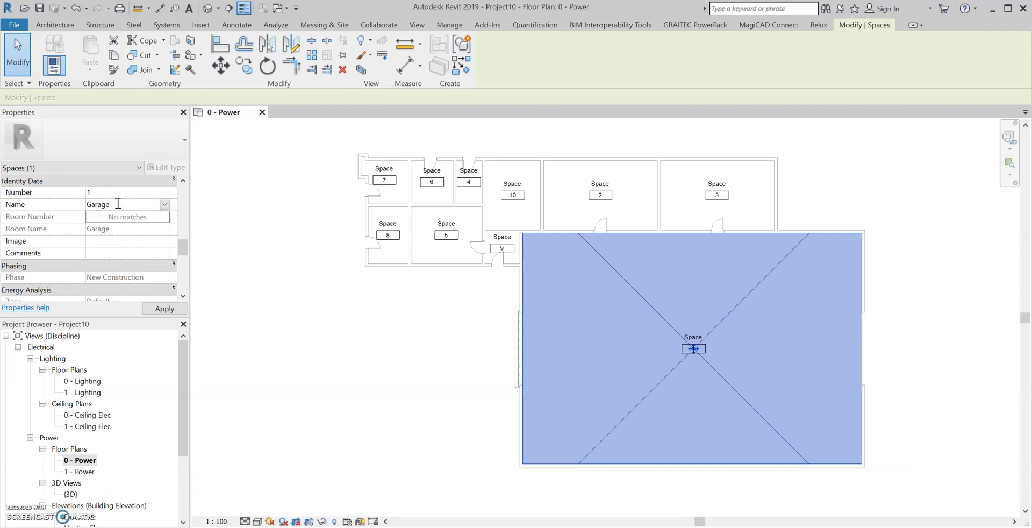
pyautogui.click(116, 193)
pyautogui.write('4')
pyautogui.press('Return')
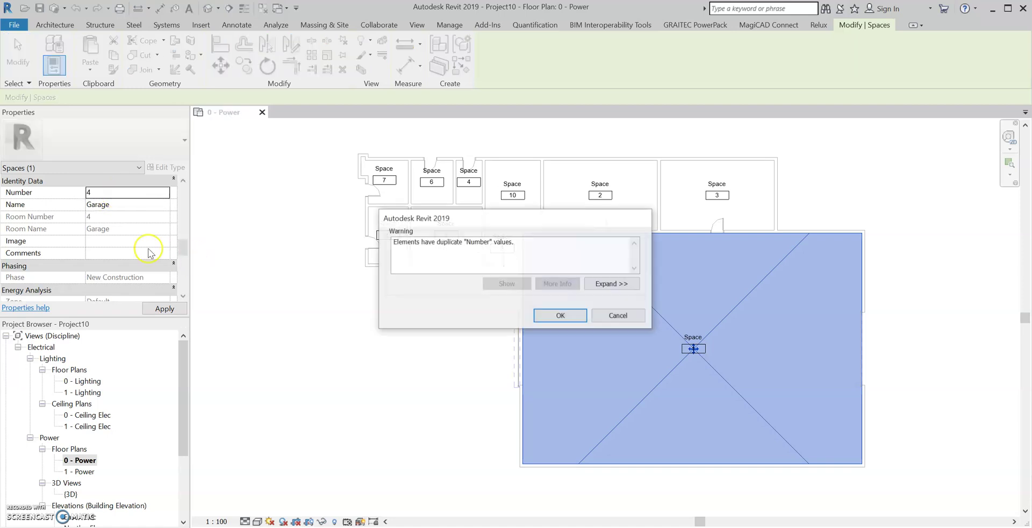
pyautogui.click(551, 320)
pyautogui.click(377, 344)
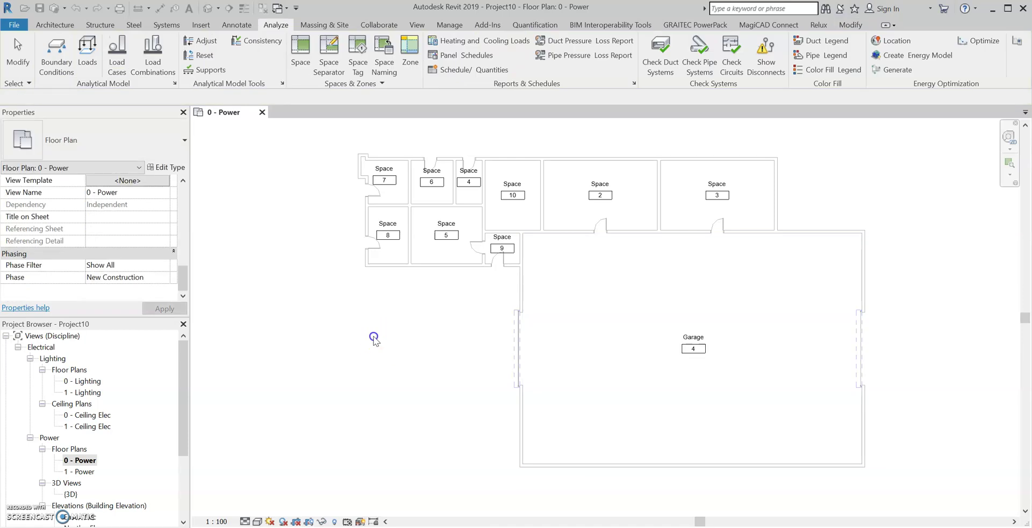
pyautogui.middleClick(554, 372)
pyautogui.middleClick(553, 372)
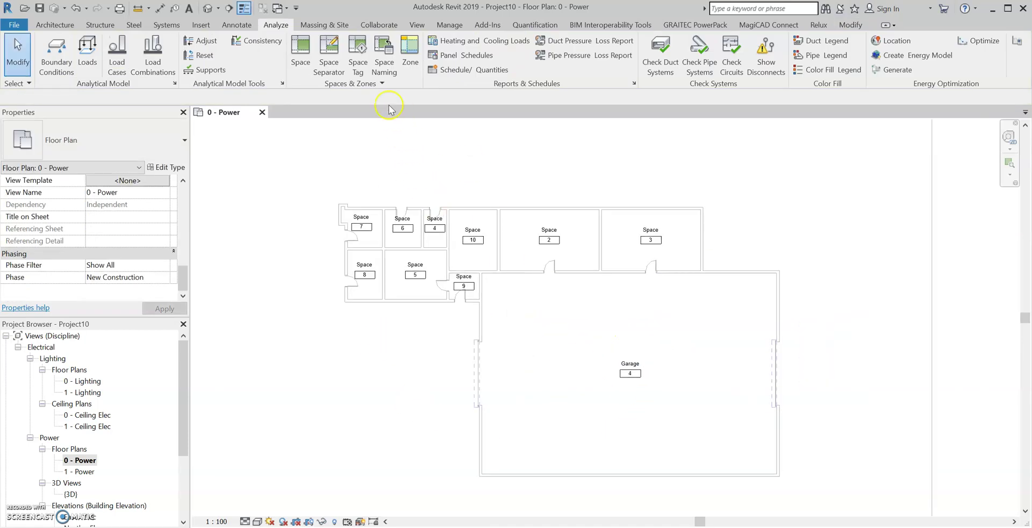
# Step: Use Space Naming to copy room names and numbers (e.g. Office 3, Entrance 1) onto all spaces
pyautogui.click(389, 74)
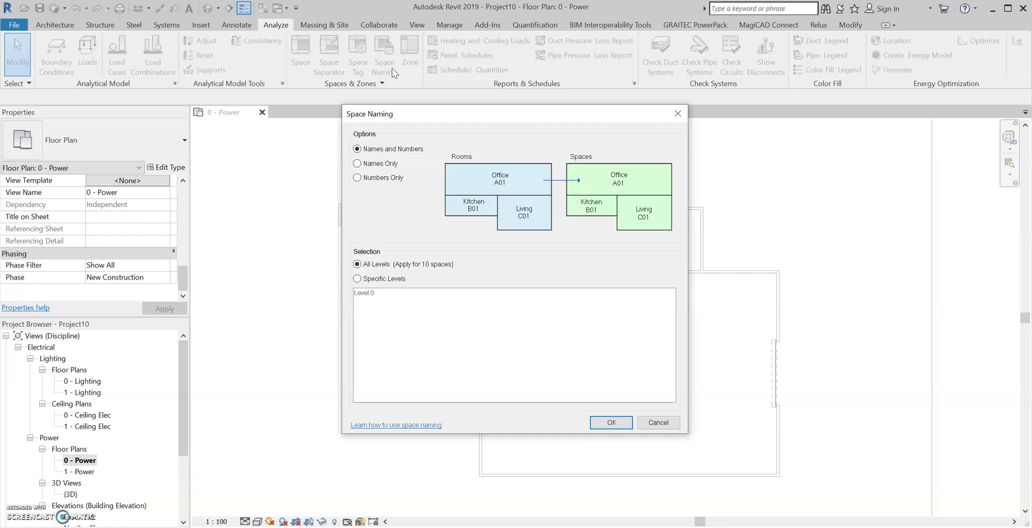
pyautogui.click(619, 423)
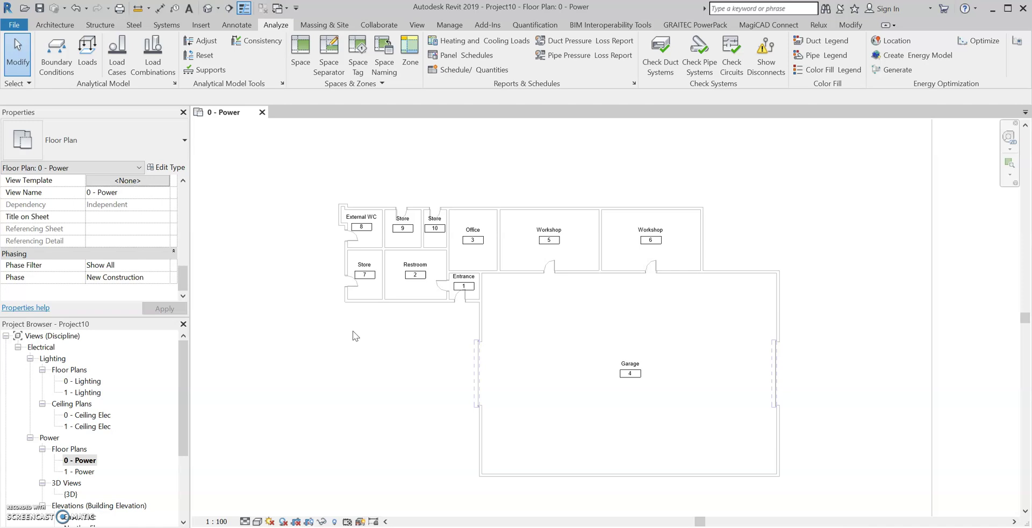
pyautogui.click(342, 350)
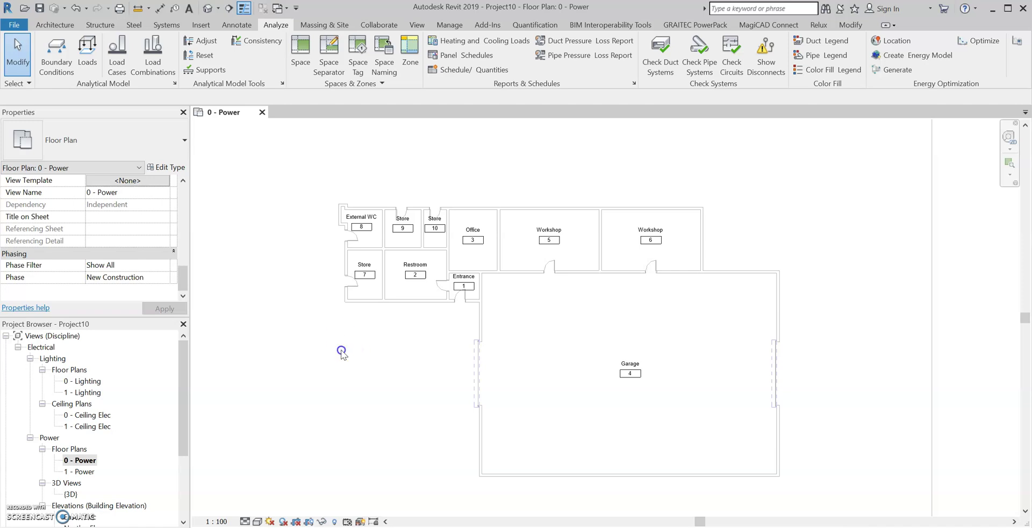
# Step: Choose the Twin Switched Socket Outlet: Standard fixture and set its elevation to 1000.0
pyautogui.click(166, 24)
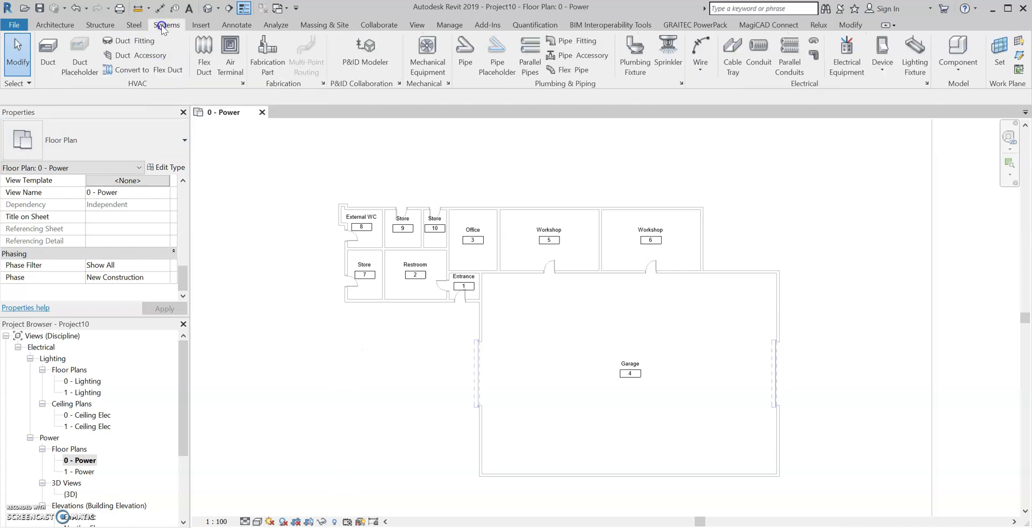
pyautogui.click(881, 67)
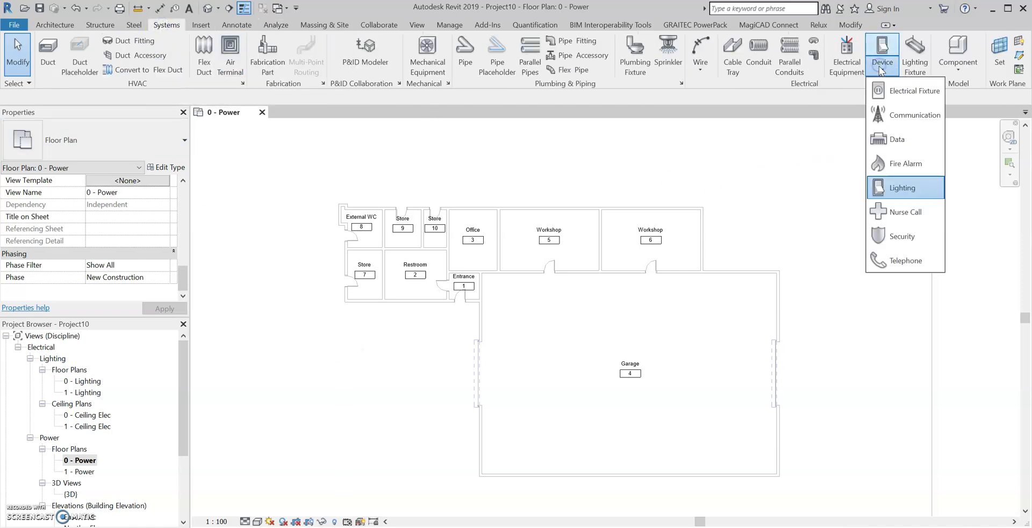
pyautogui.click(914, 90)
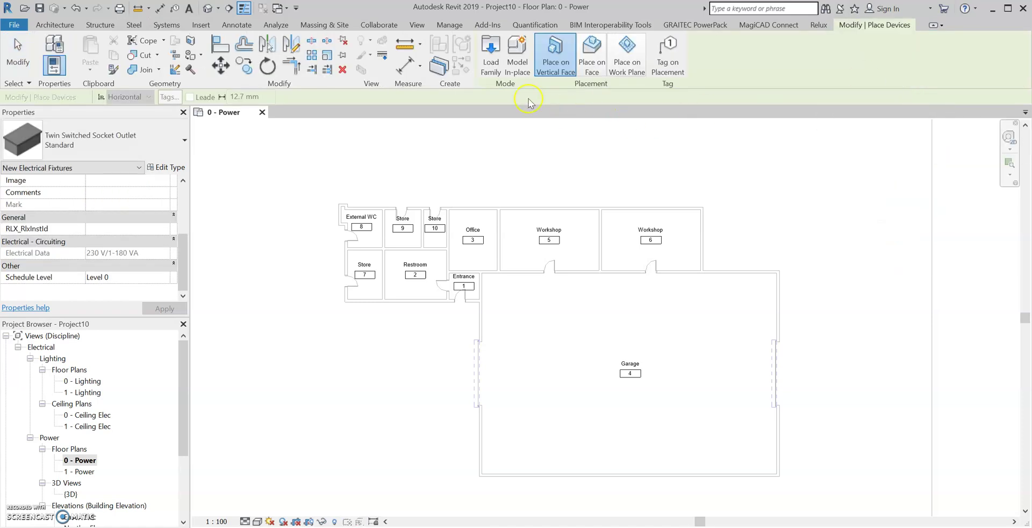
pyautogui.click(155, 138)
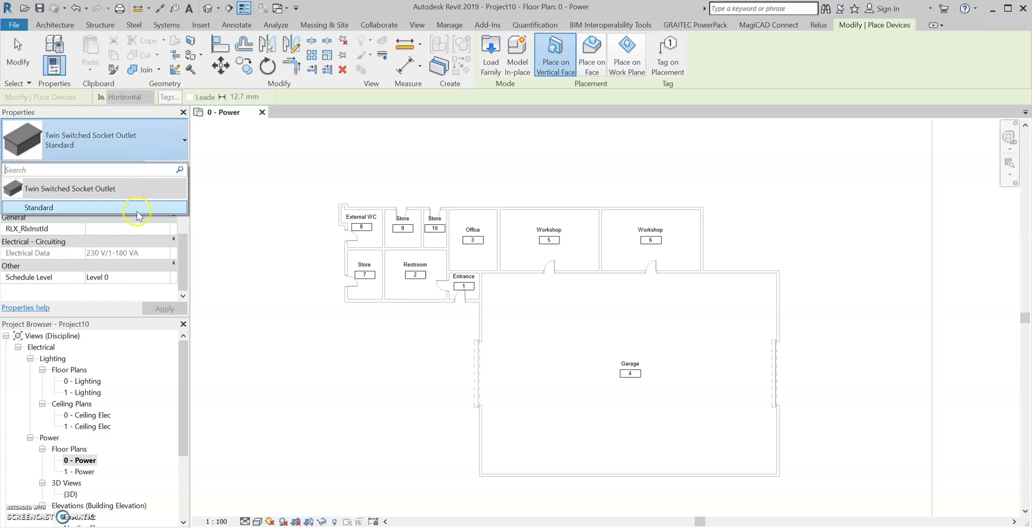
pyautogui.click(109, 208)
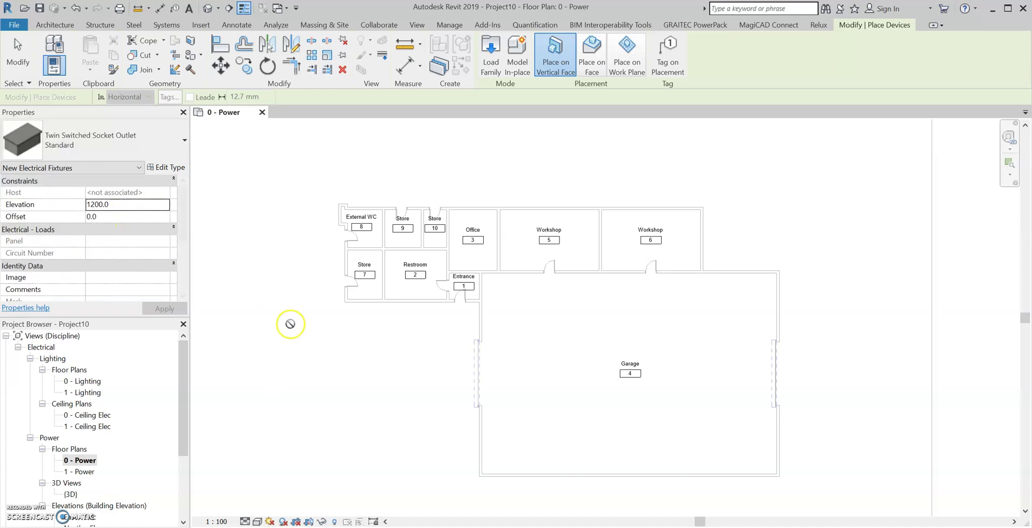
pyautogui.click(116, 204)
pyautogui.write('1')
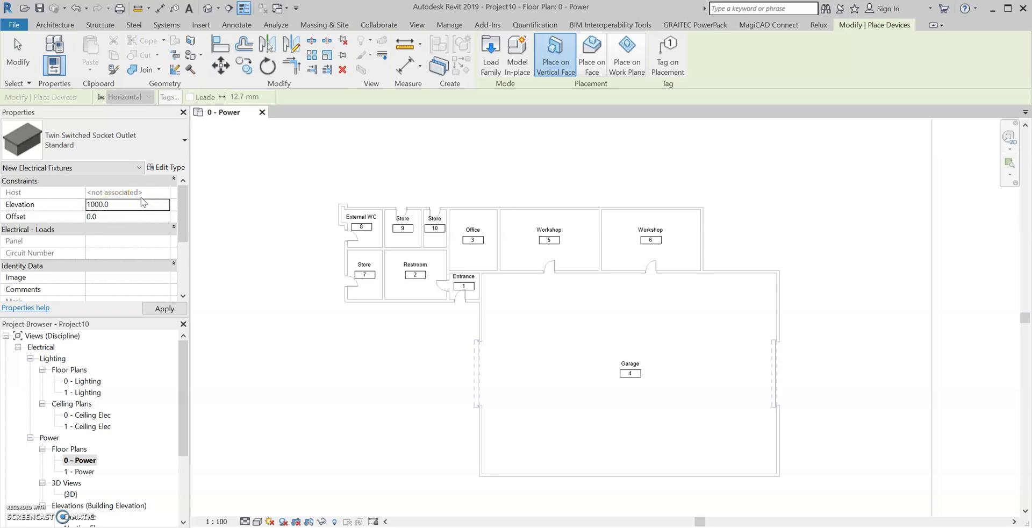
pyautogui.press('Return')
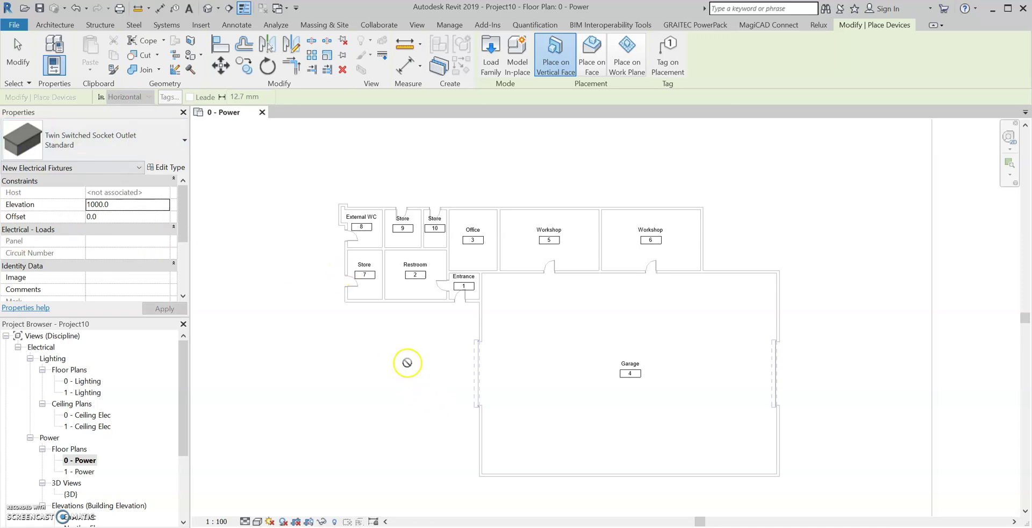
pyautogui.press('Escape')
pyautogui.press('Escape')
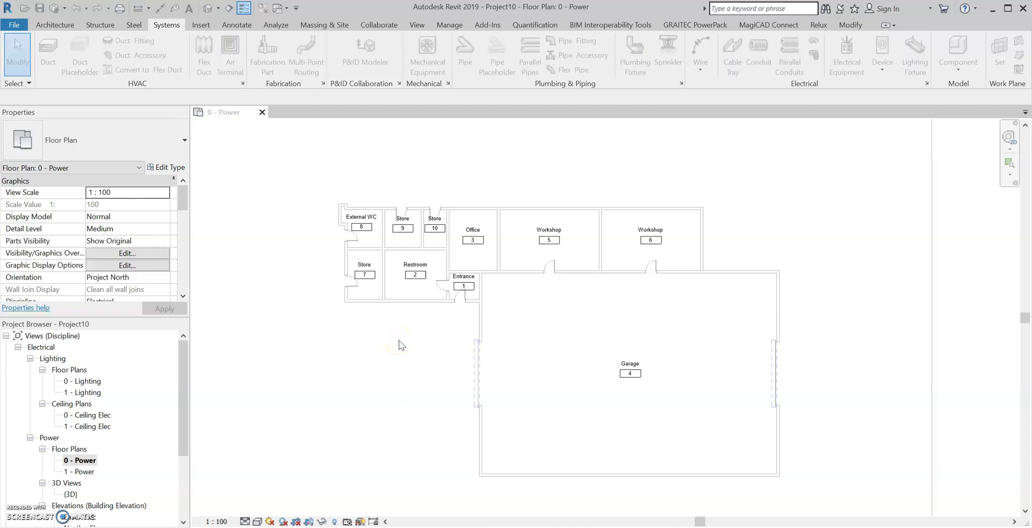
pyautogui.press('u')
pyautogui.press('n')
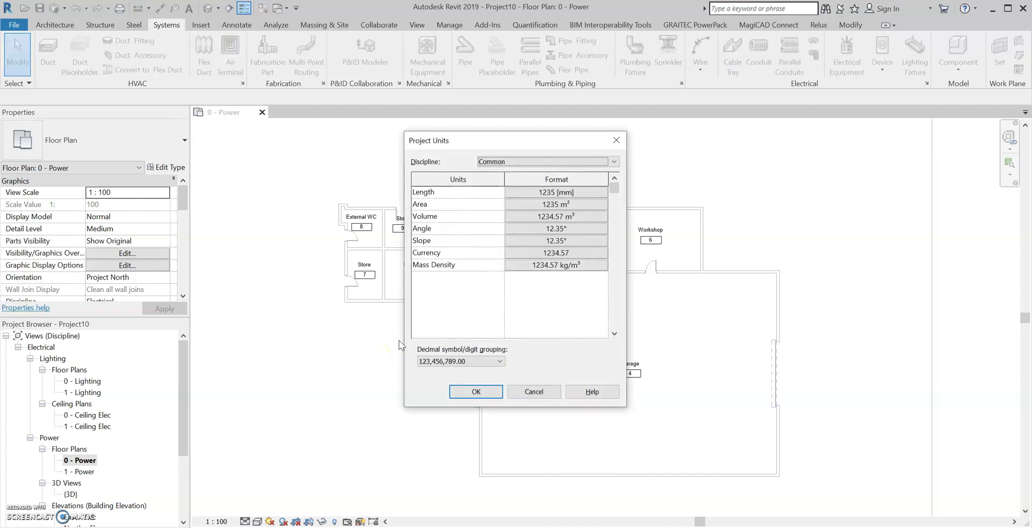
pyautogui.click(565, 192)
pyautogui.click(555, 210)
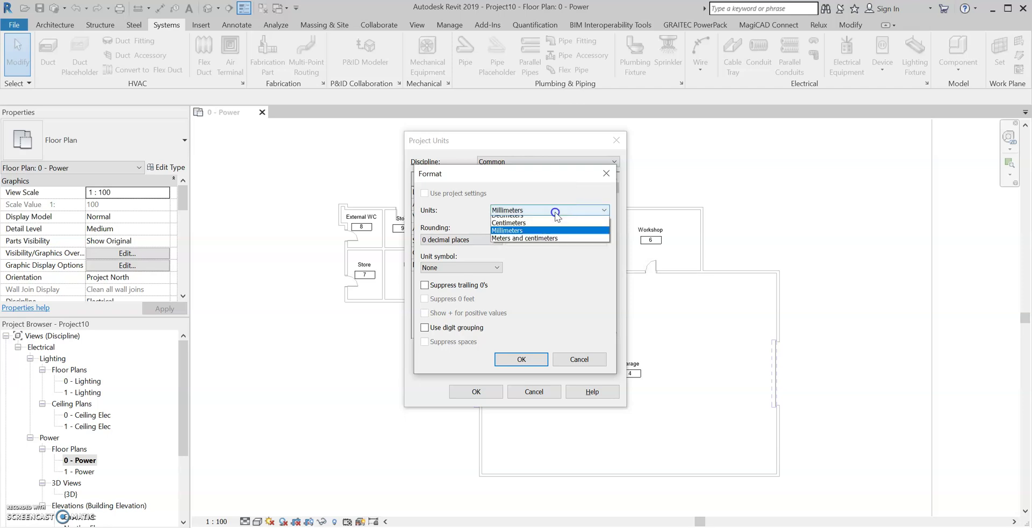
pyautogui.click(537, 274)
pyautogui.click(524, 359)
pyautogui.click(475, 389)
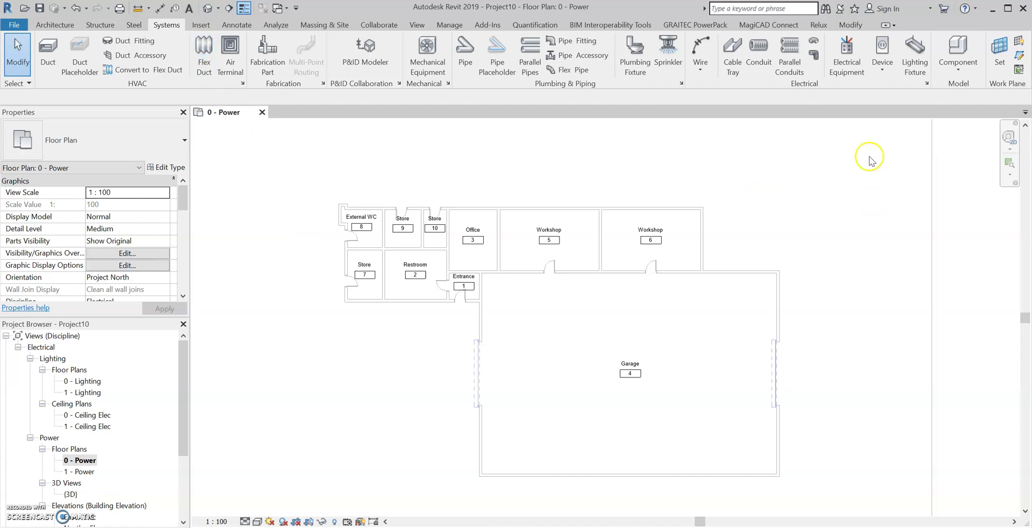
pyautogui.click(882, 62)
# Step: Place six socket outlets: two on each workshop's top wall and one on each bottom wall
pyautogui.click(884, 96)
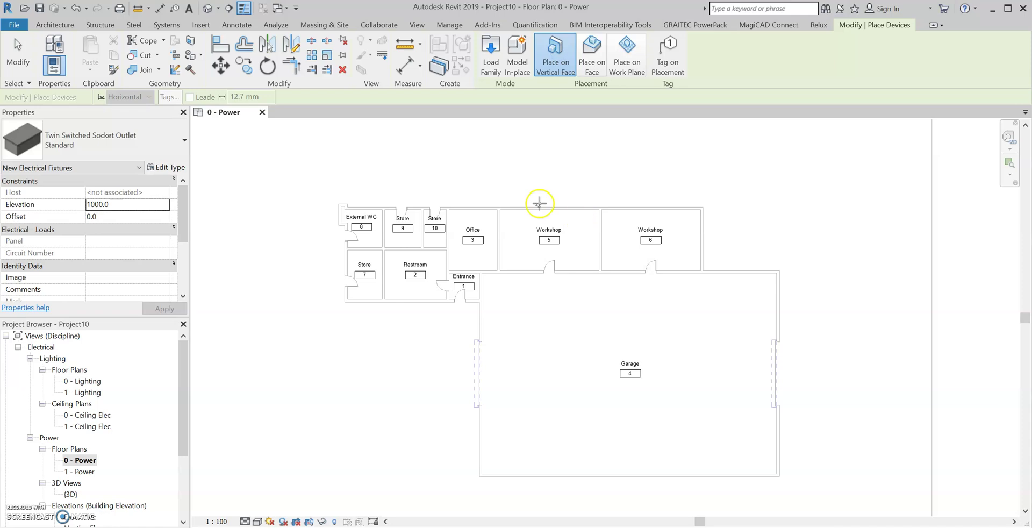
pyautogui.scroll(3, 543, 221)
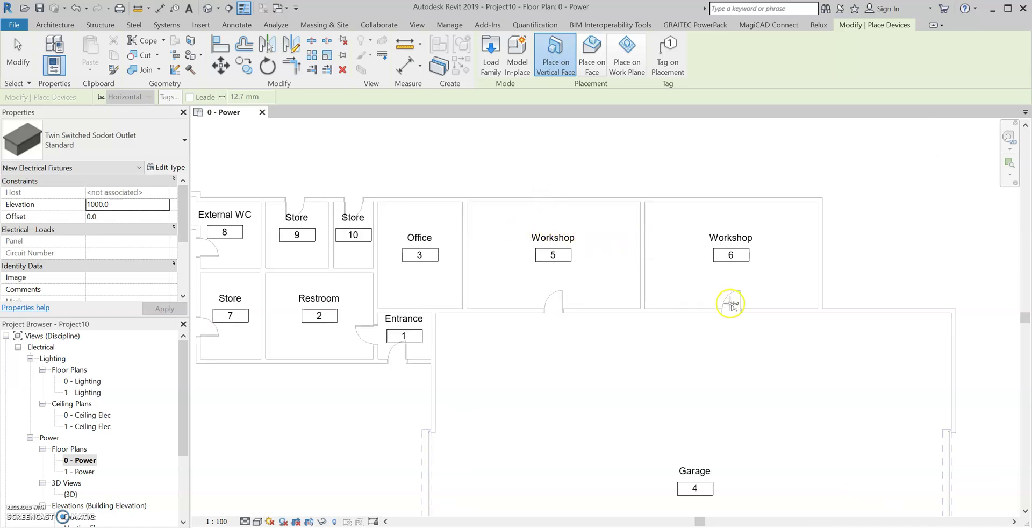
pyautogui.scroll(2, 672, 272)
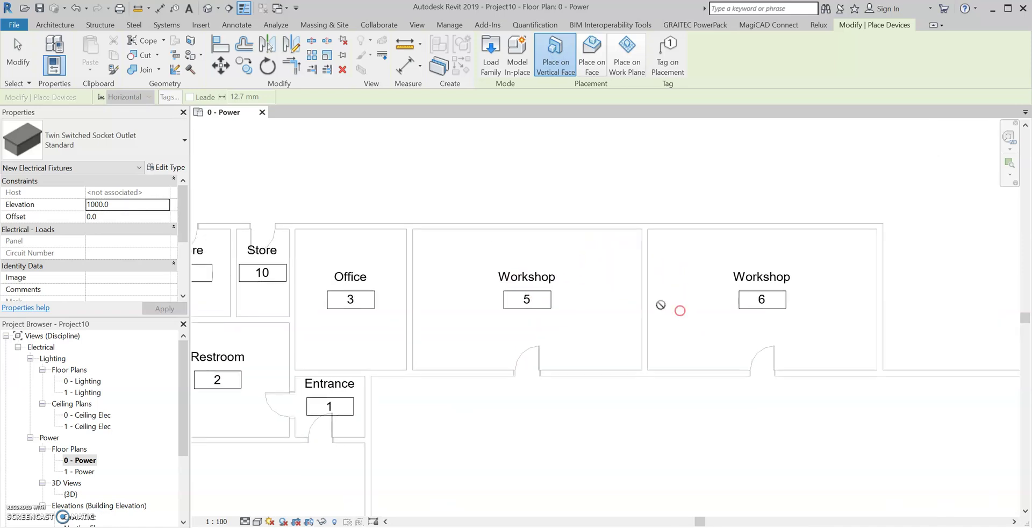
pyautogui.scroll(1, 657, 299)
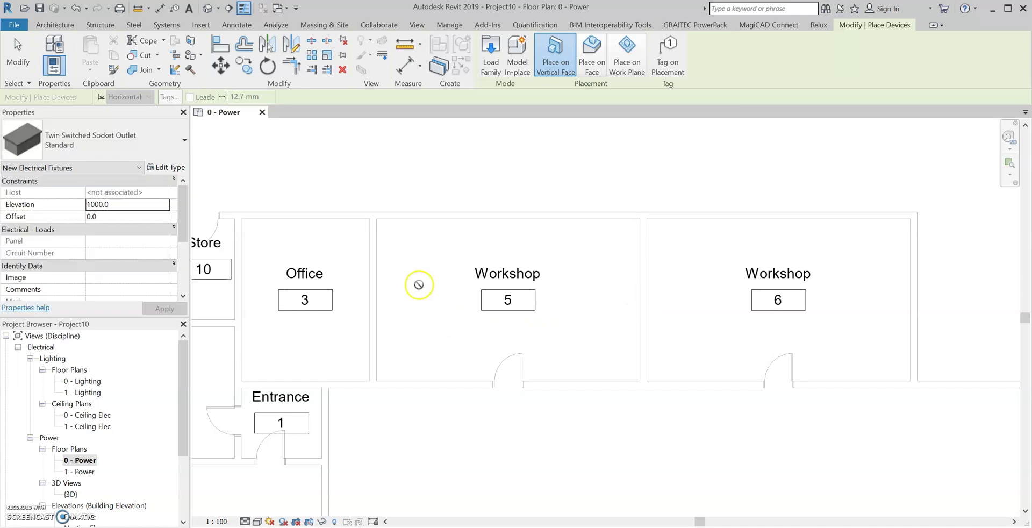
pyautogui.click(426, 220)
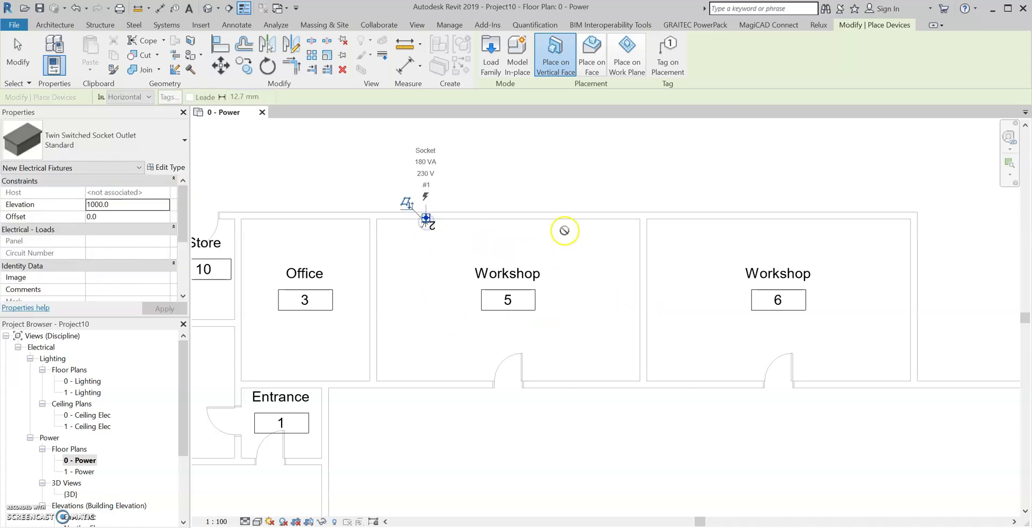
pyautogui.click(566, 221)
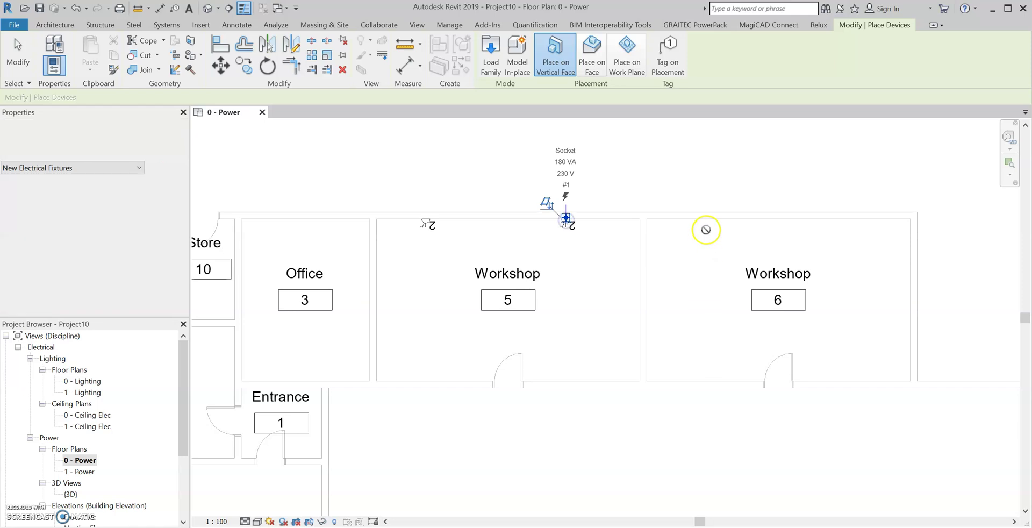
pyautogui.click(711, 222)
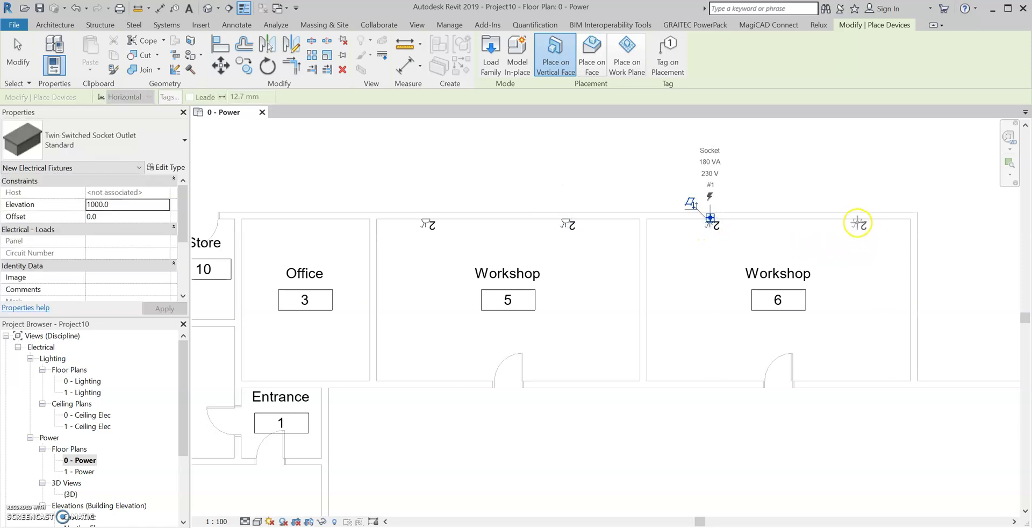
pyautogui.click(857, 221)
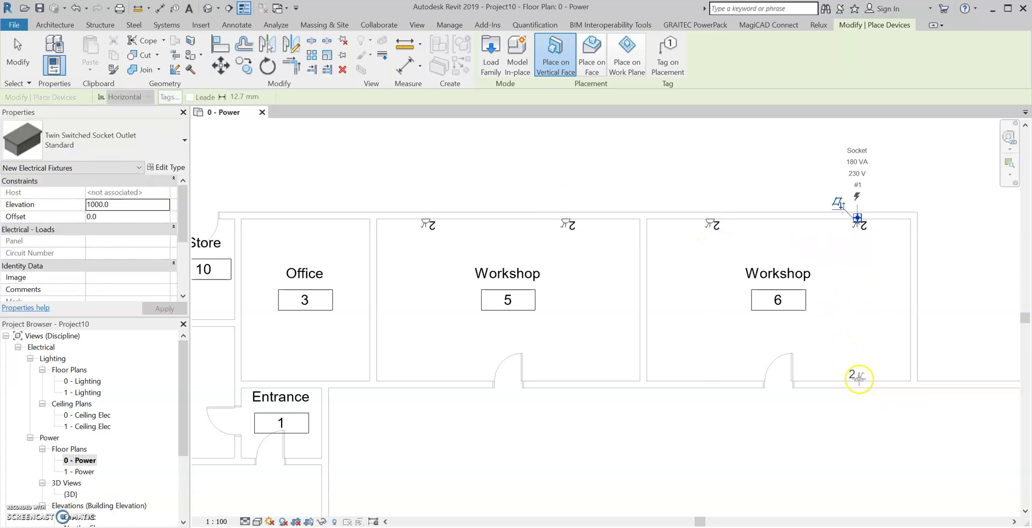
pyautogui.click(863, 379)
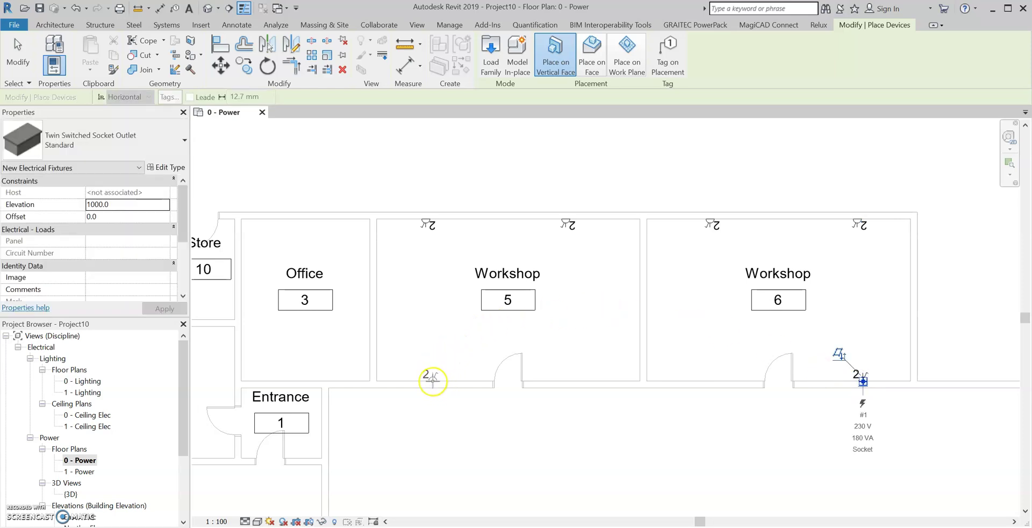
pyautogui.click(428, 380)
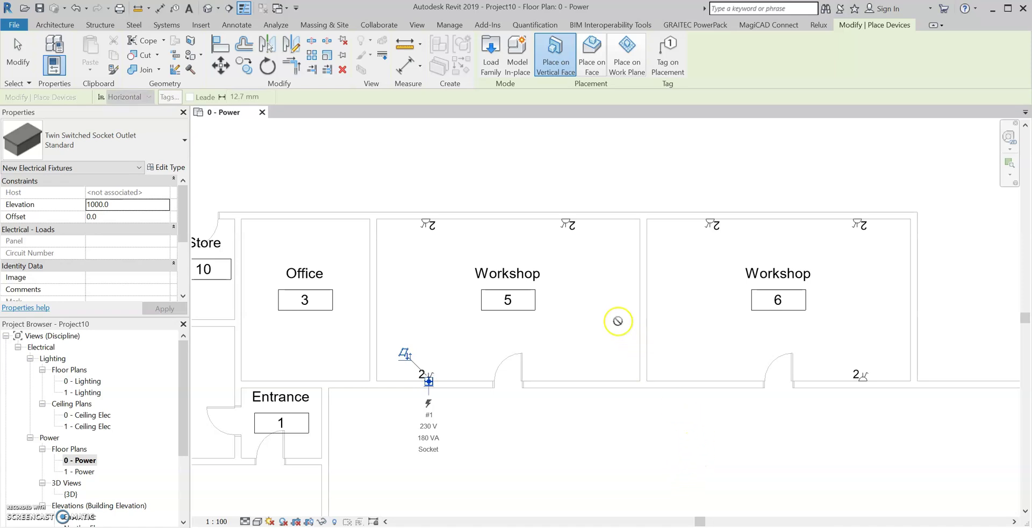
pyautogui.press('Escape')
pyautogui.scroll(-2, 582, 293)
pyautogui.scroll(-1, 575, 280)
pyautogui.scroll(3, 568, 242)
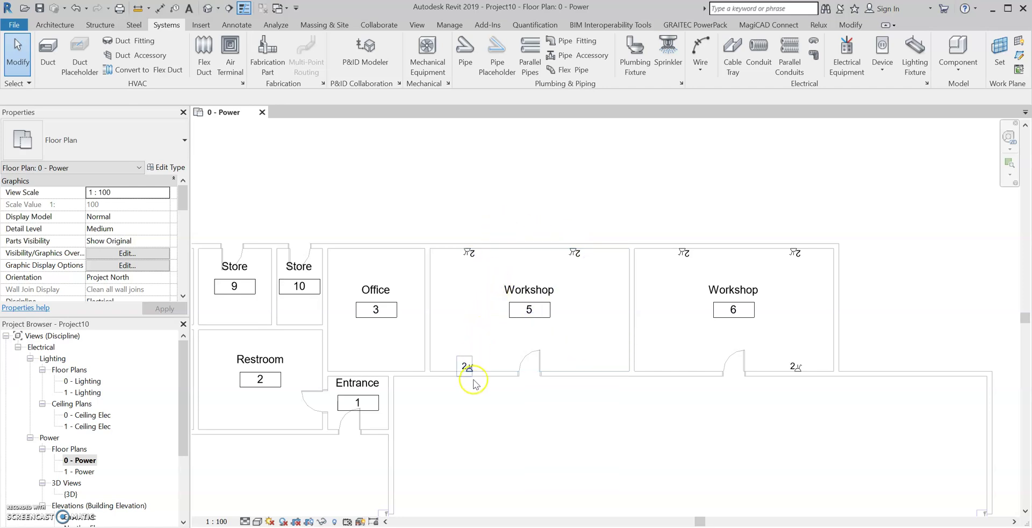
# Step: Place a Lighting and Appliance Panelboard - 400V MLO 125 A on the Garage wall below Entrance
pyautogui.click(297, 215)
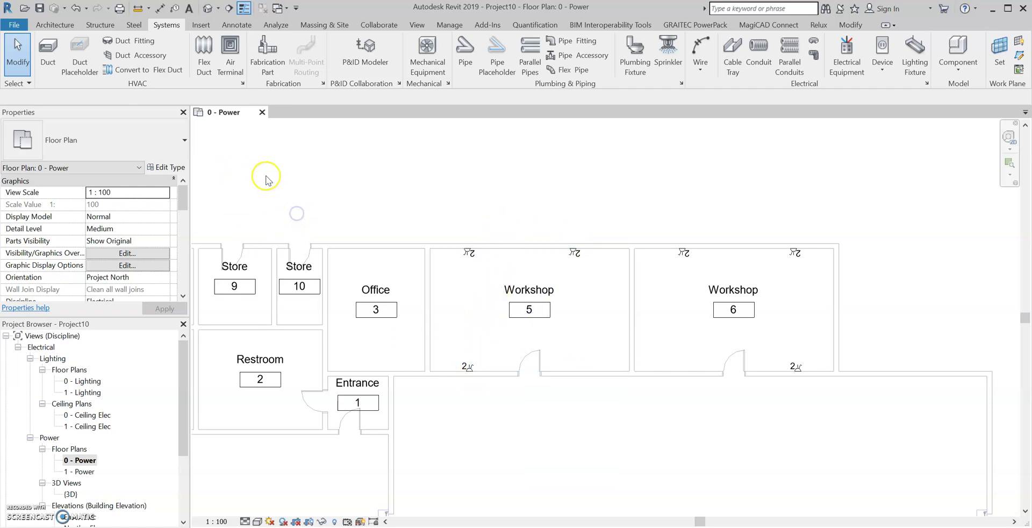
pyautogui.click(836, 57)
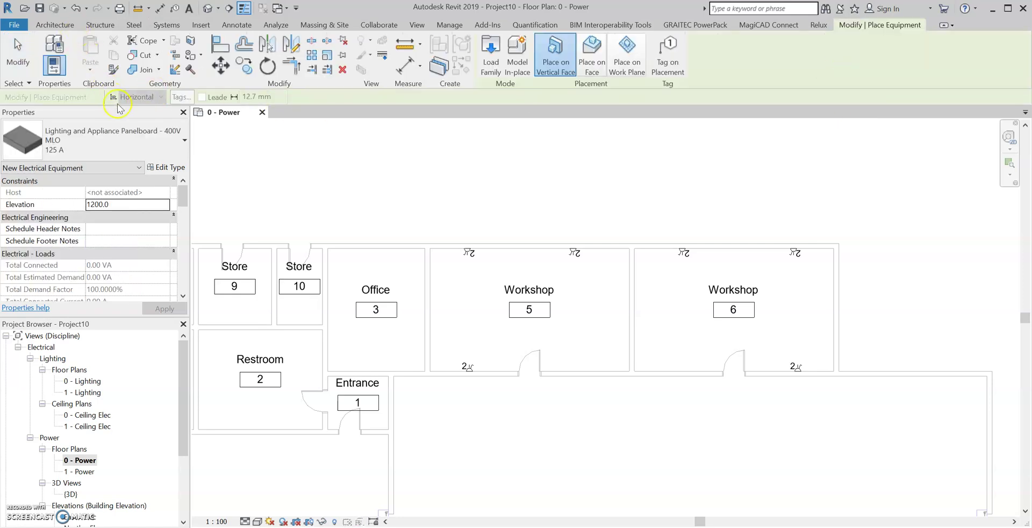
pyautogui.click(141, 141)
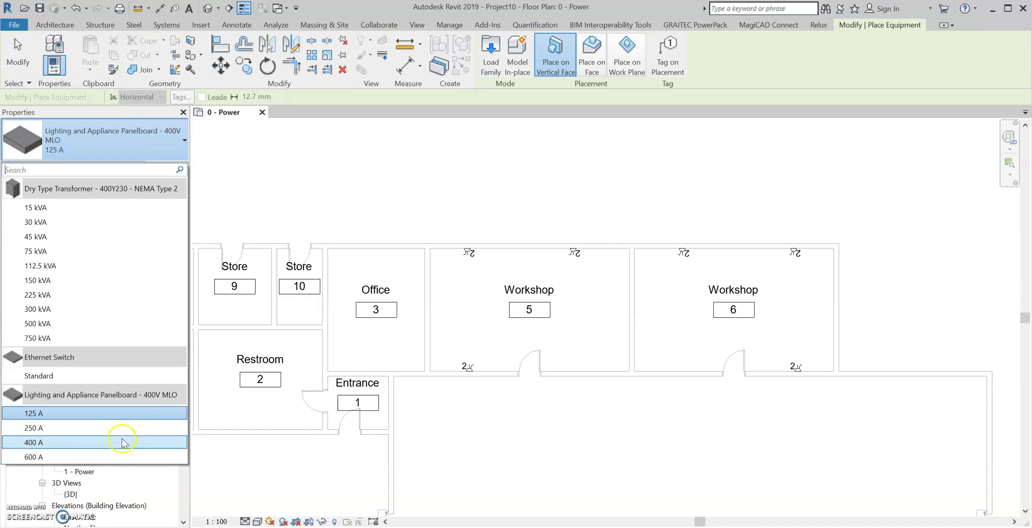
pyautogui.moveTo(109, 418)
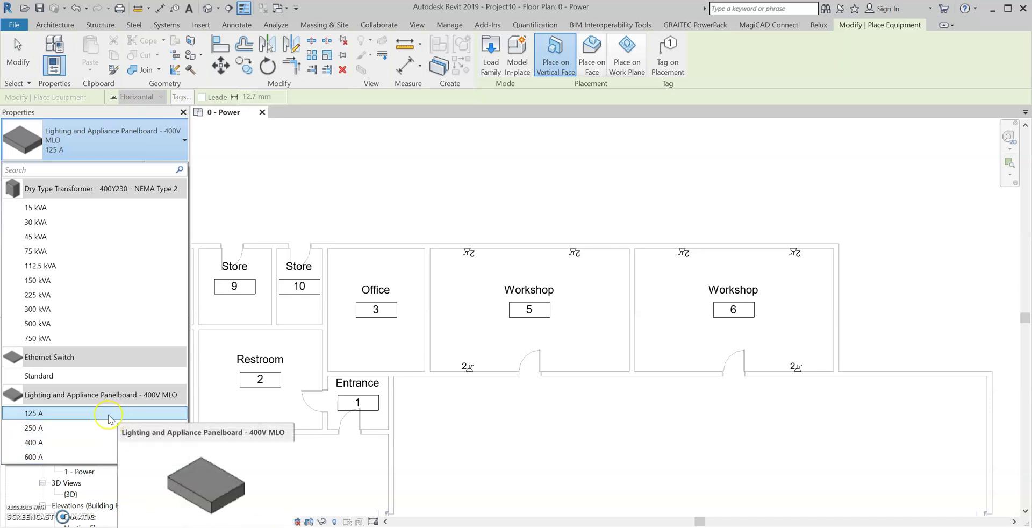
pyautogui.click(102, 414)
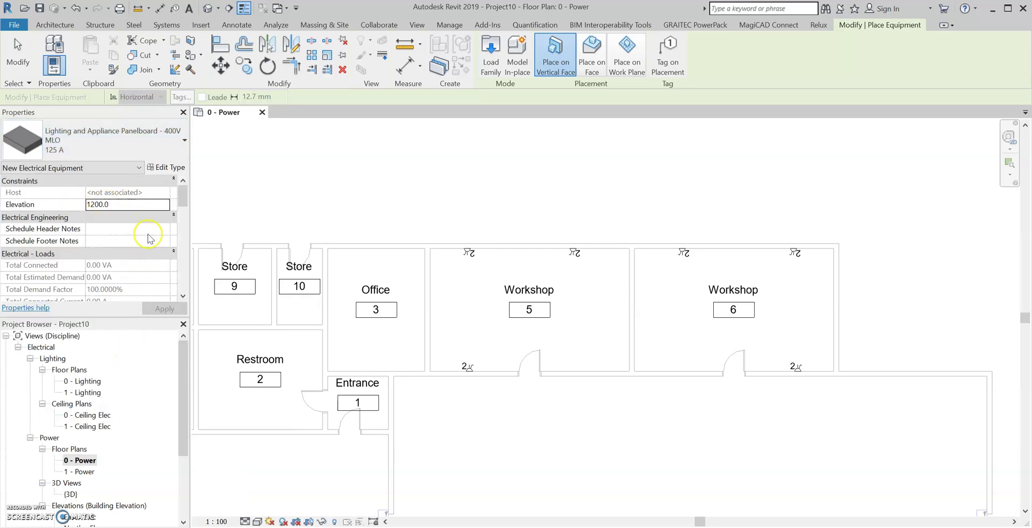
pyautogui.scroll(-3, 411, 385)
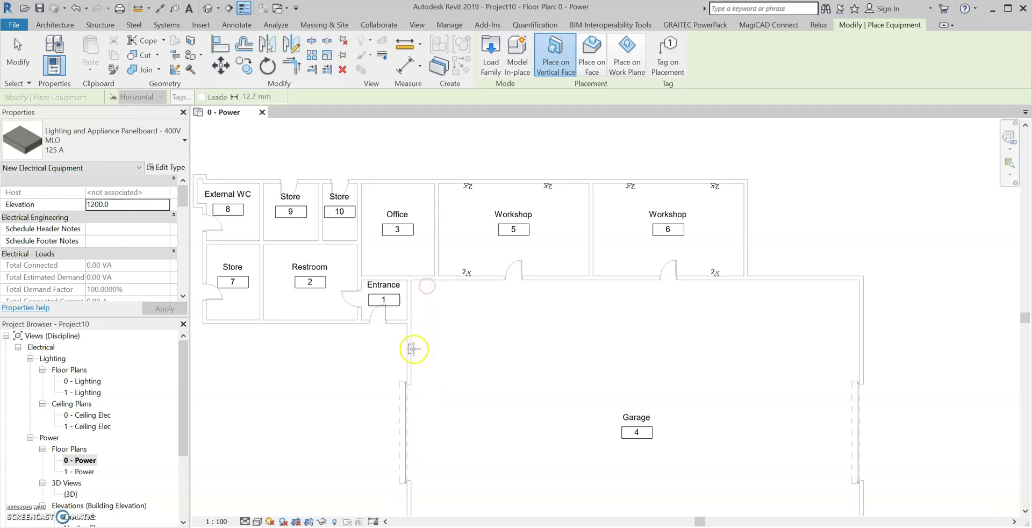
pyautogui.scroll(3, 414, 349)
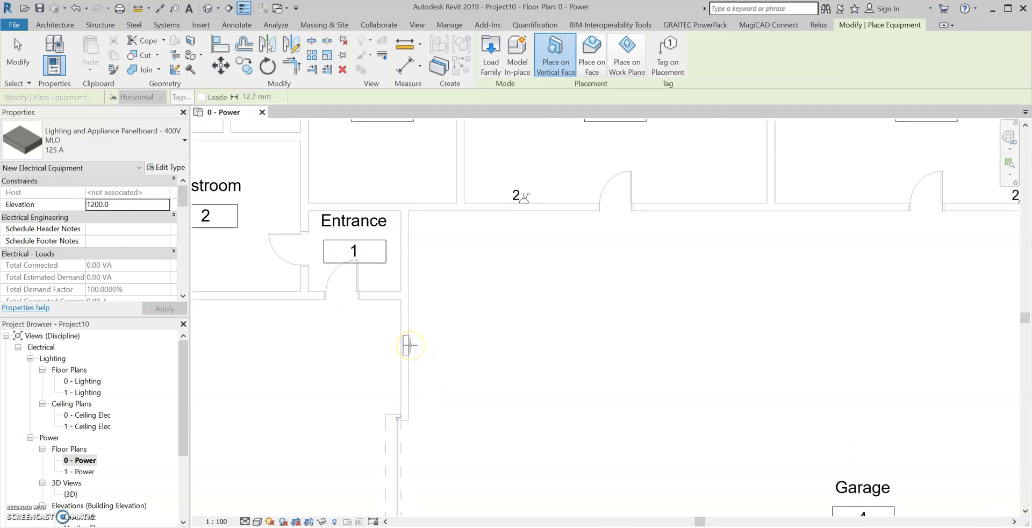
pyautogui.click(408, 346)
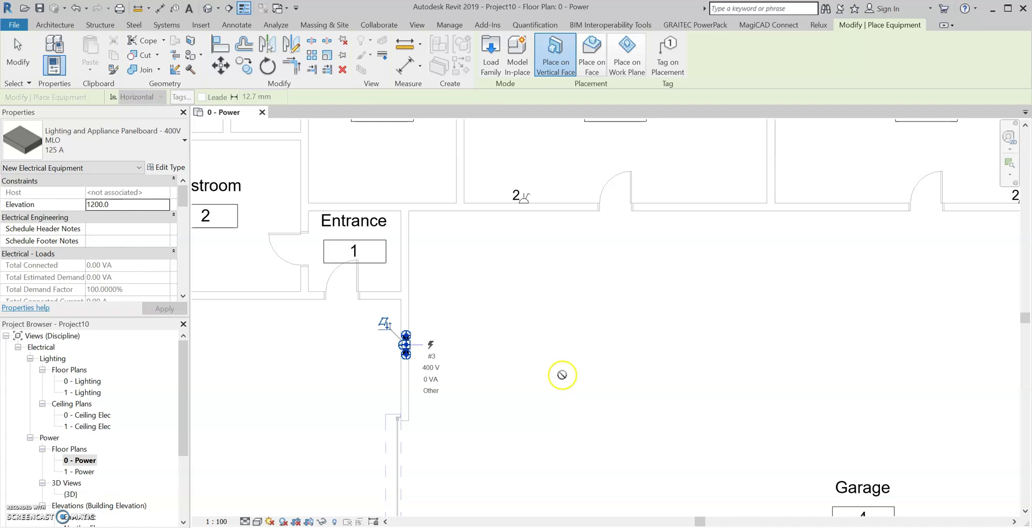
pyautogui.press('Escape')
pyautogui.press('Escape')
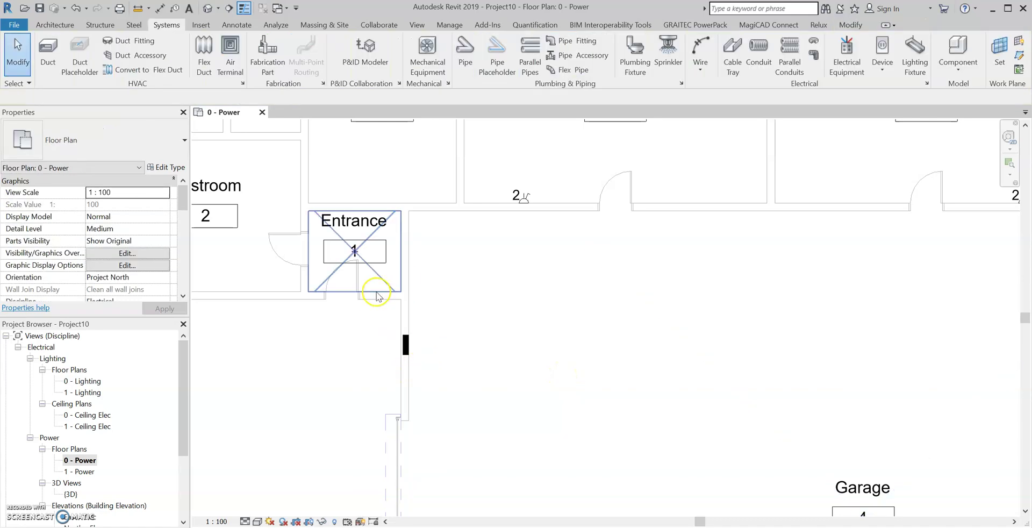
# Step: Centre the plan on the Garage and inspect the new panelboard
pyautogui.scroll(-2, 390, 349)
pyautogui.moveTo(387, 350); pyautogui.dragTo(378, 398, button='middle')
pyautogui.scroll(-1, 500, 388)
pyautogui.moveTo(500, 388); pyautogui.dragTo(469, 412, button='middle')
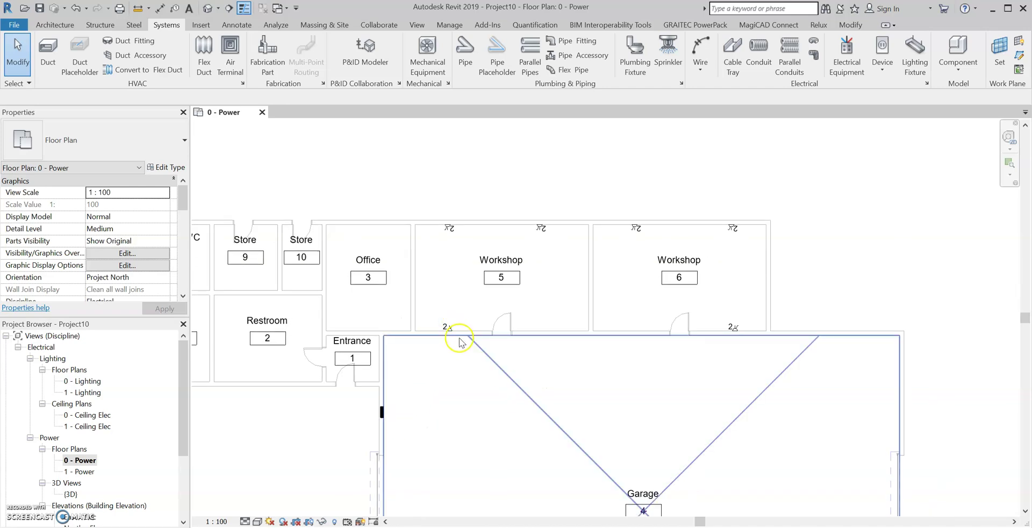
pyautogui.click(382, 413)
pyautogui.click(426, 467)
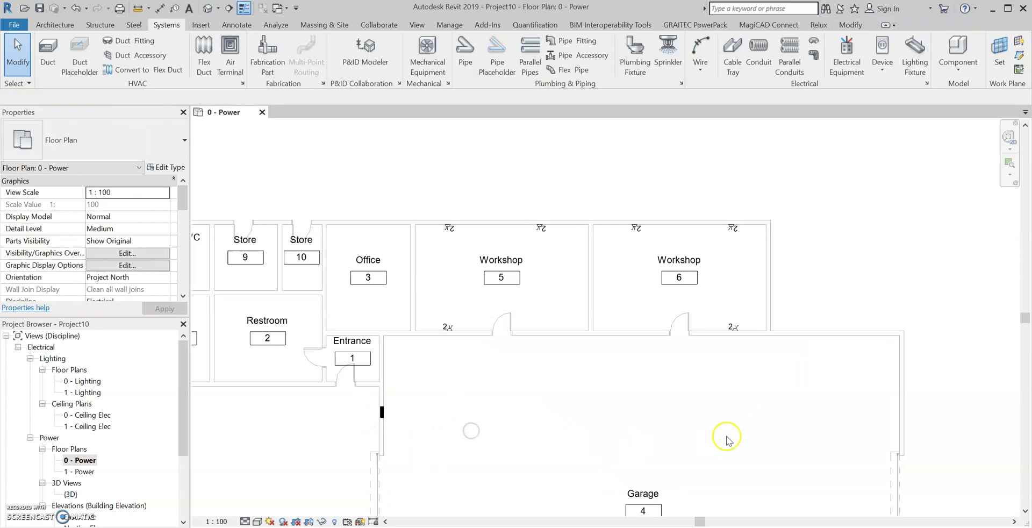
# Step: Create a power circuit for the Workshop 6 socket, fed by the 125 A panel
pyautogui.click(734, 326)
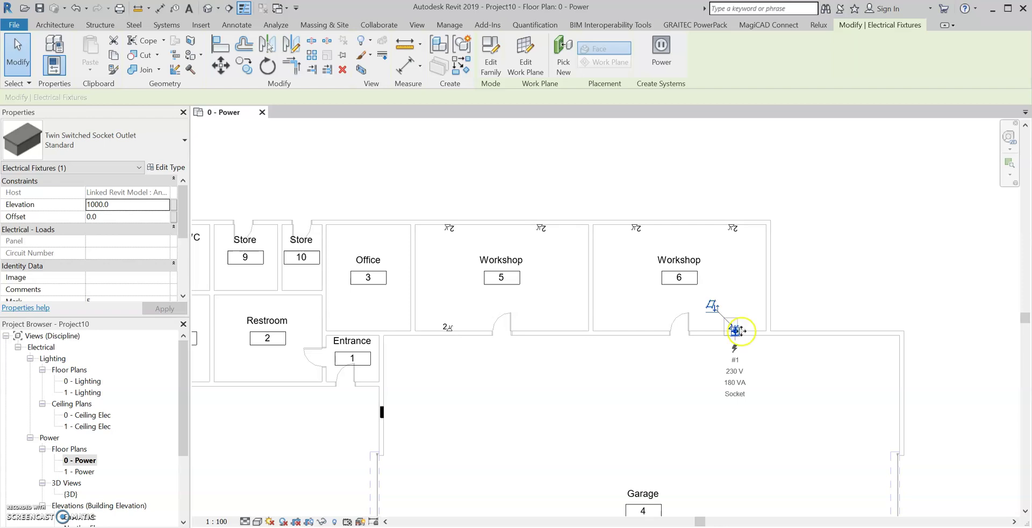
pyautogui.click(662, 50)
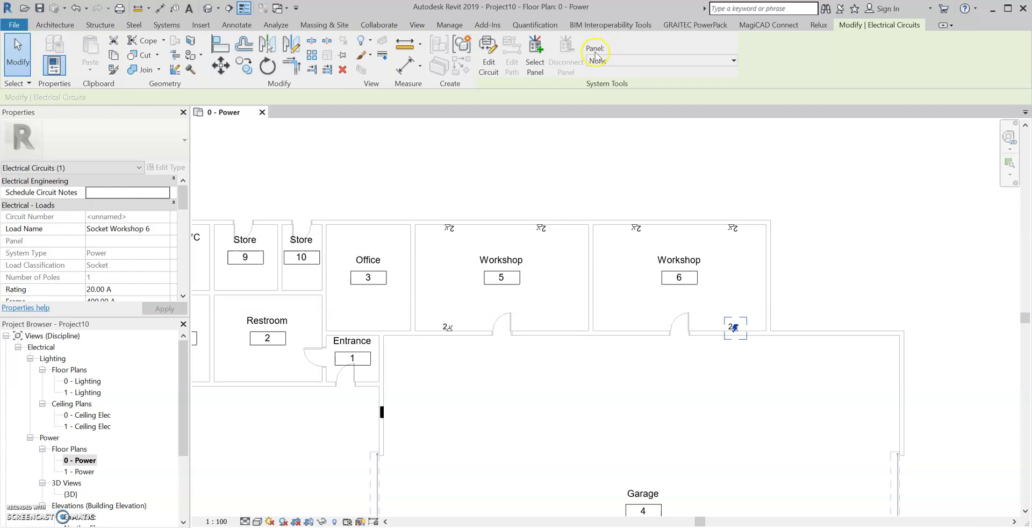
pyautogui.click(691, 61)
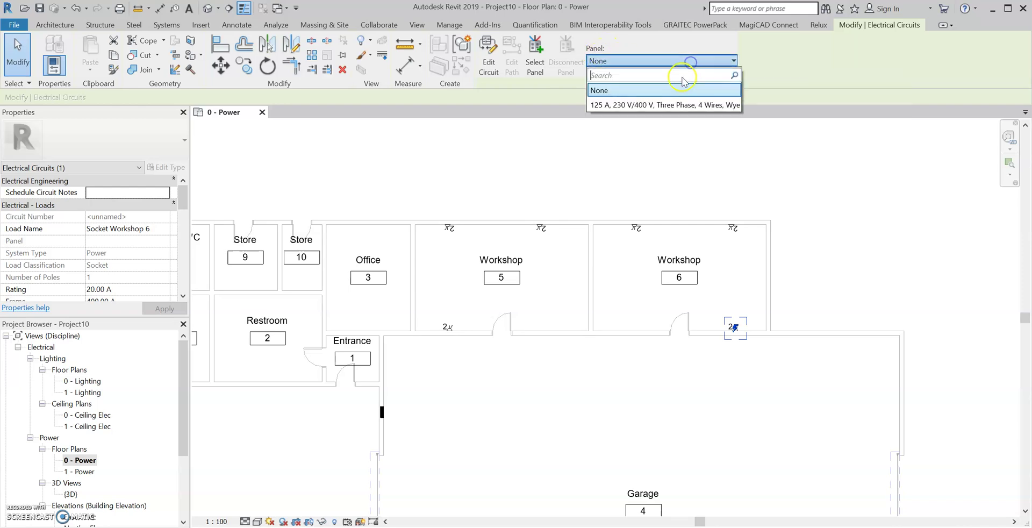
pyautogui.click(675, 105)
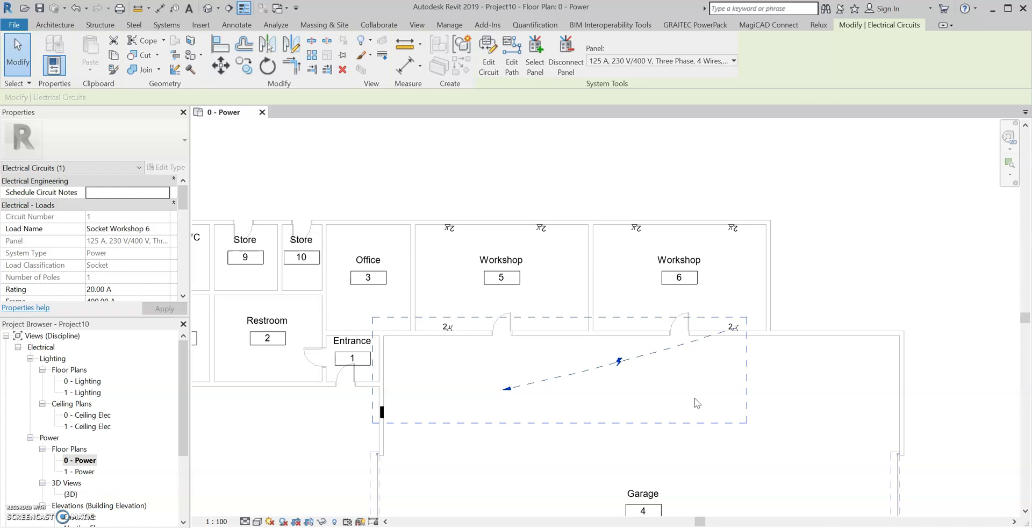
pyautogui.click(341, 429)
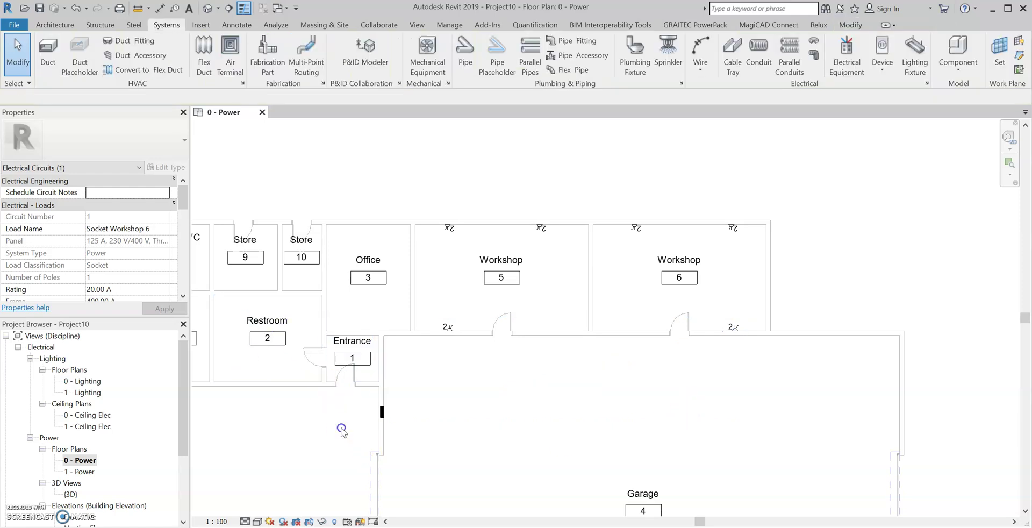
# Step: Create the 125 A panelboard's schedule using the default template
pyautogui.click(384, 413)
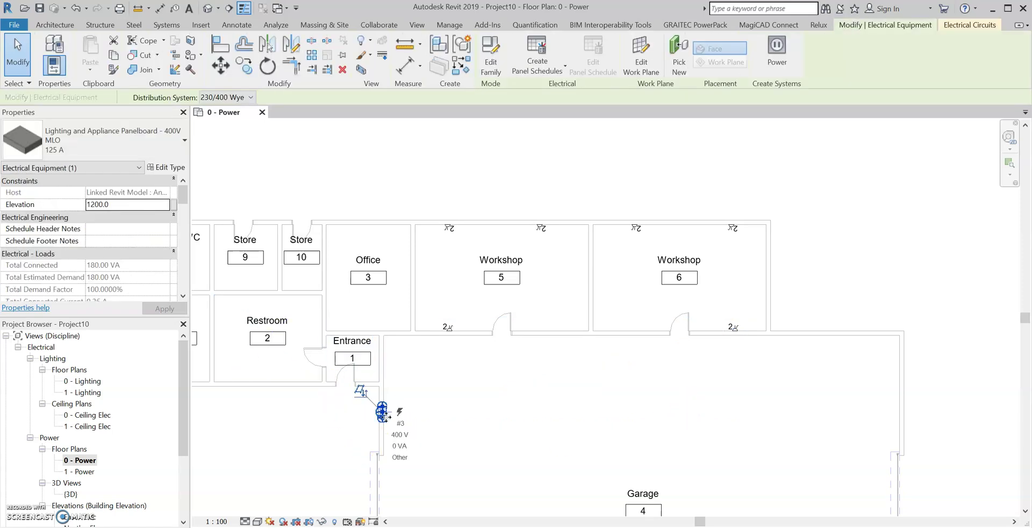
pyautogui.click(388, 421)
pyautogui.click(978, 25)
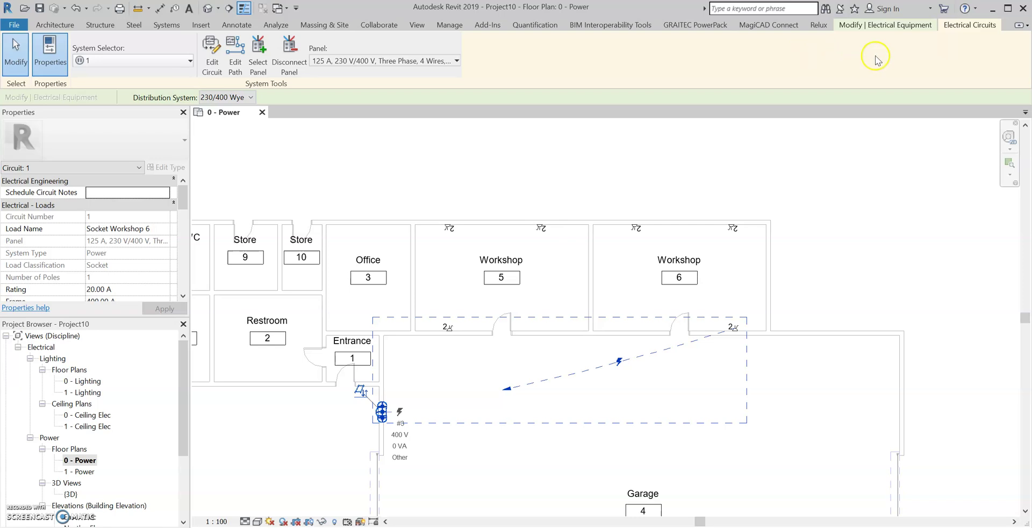
pyautogui.click(916, 26)
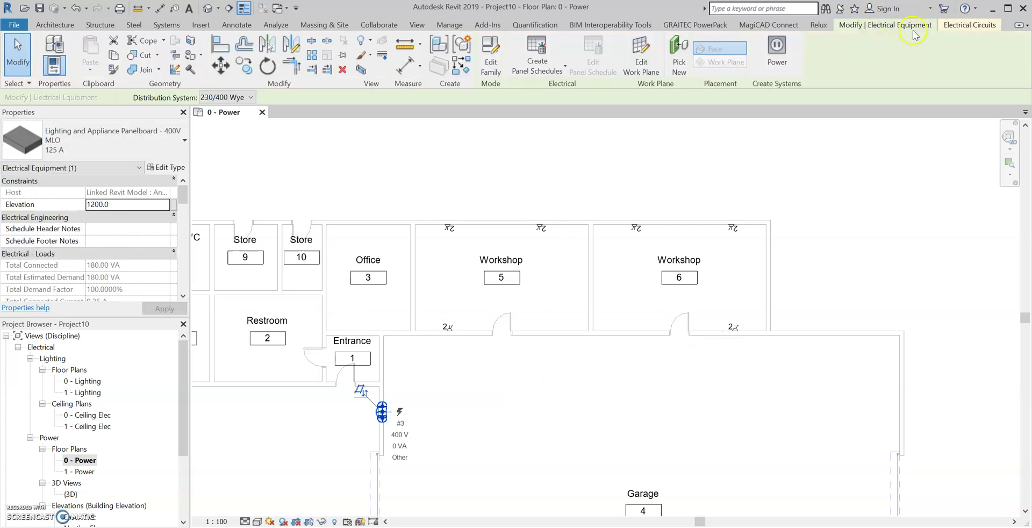
pyautogui.click(545, 63)
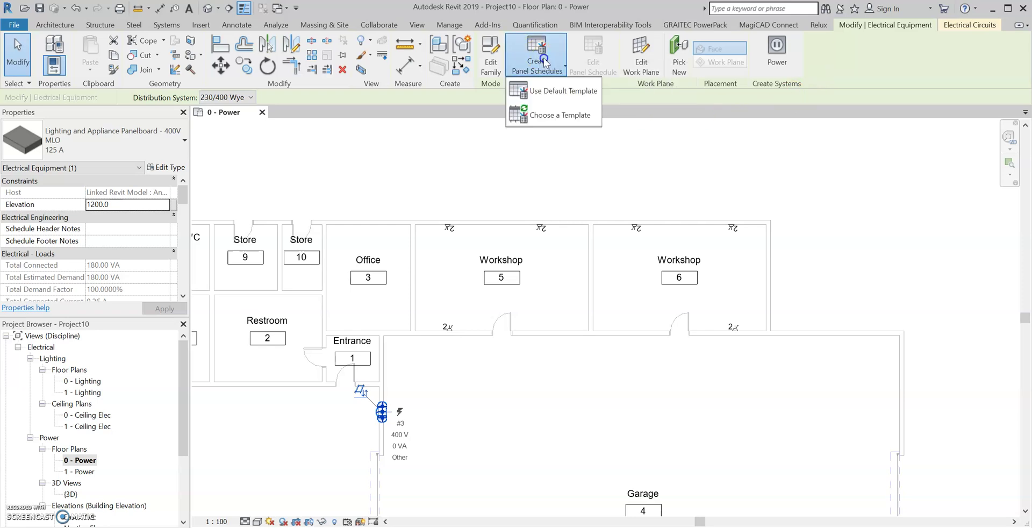
pyautogui.click(560, 91)
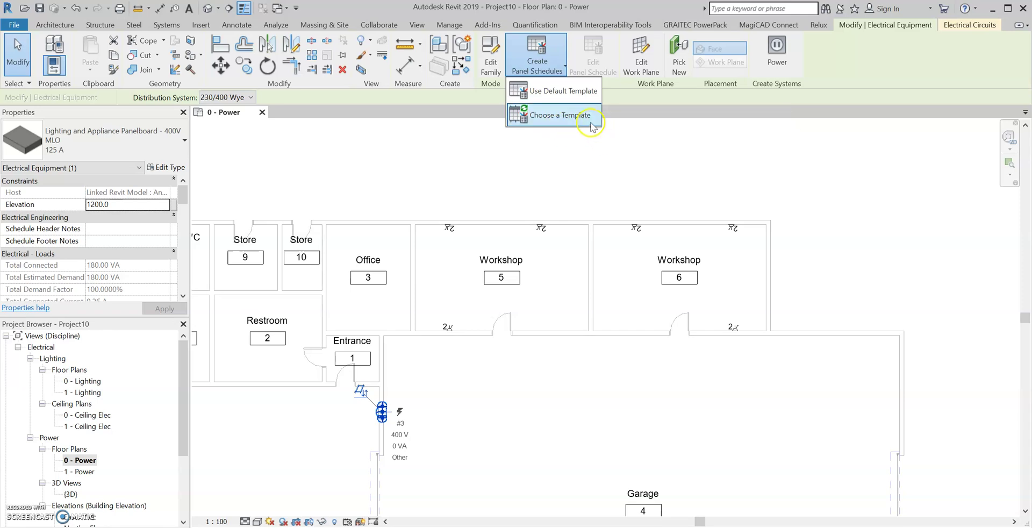
pyautogui.click(577, 90)
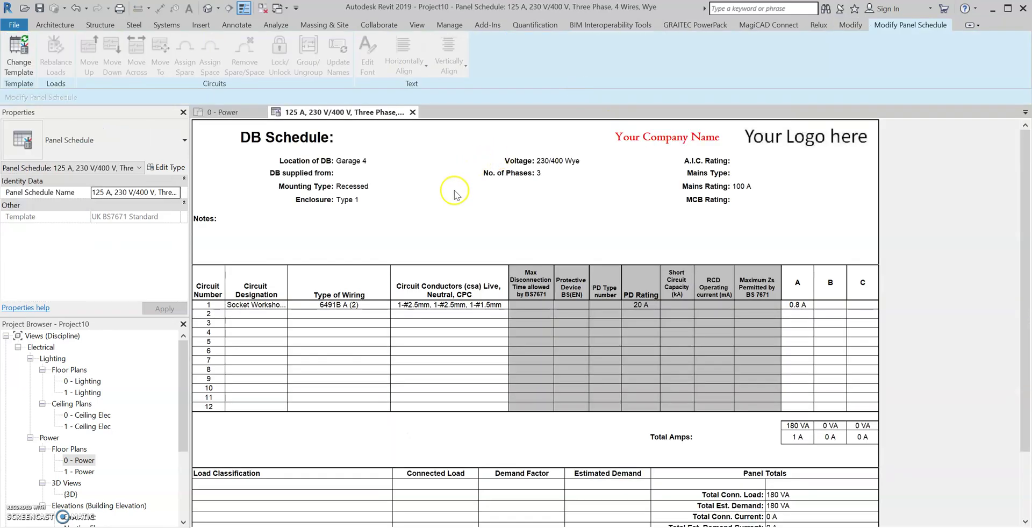
# Step: Compare the panel schedule with the Workshop 6 socket, ending on the 0 - Power plan
pyautogui.scroll(-1, 475, 228)
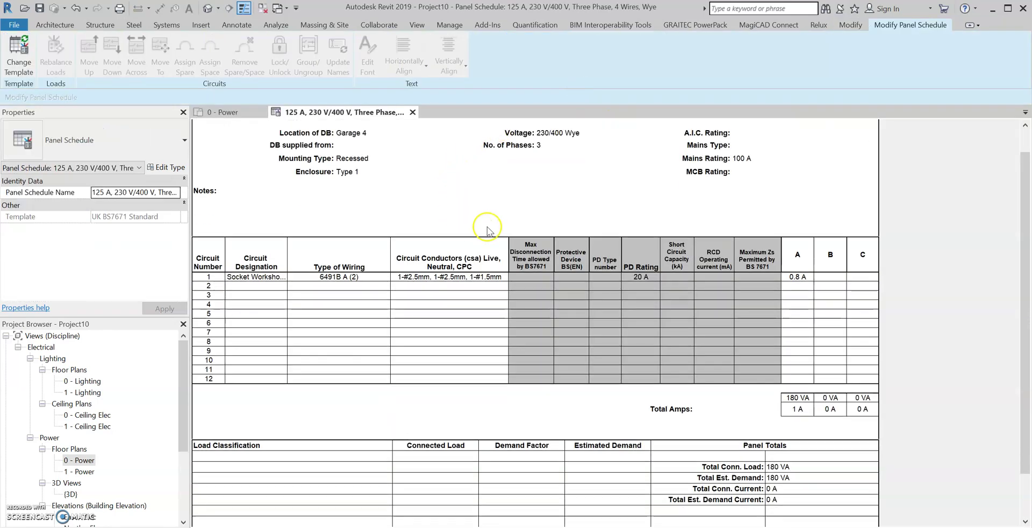
pyautogui.click(215, 111)
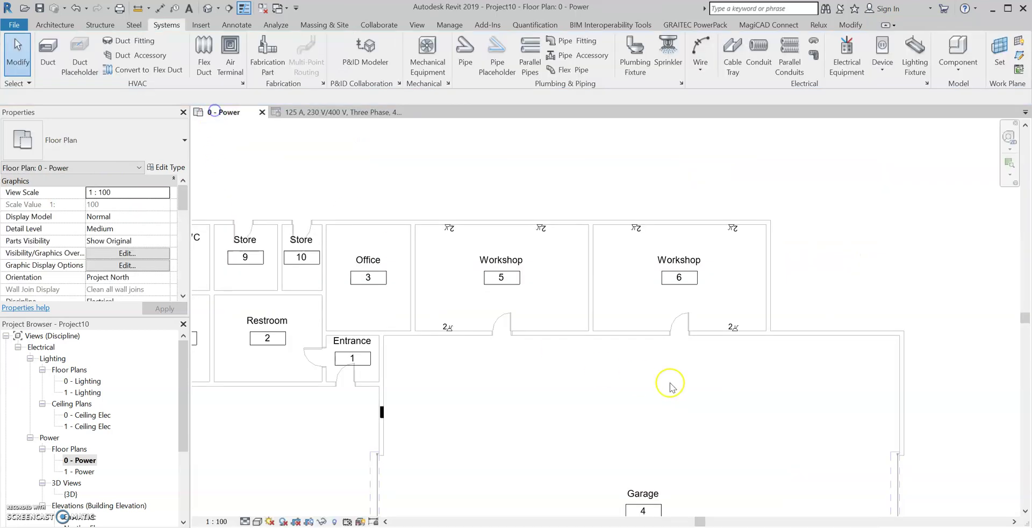
pyautogui.click(734, 329)
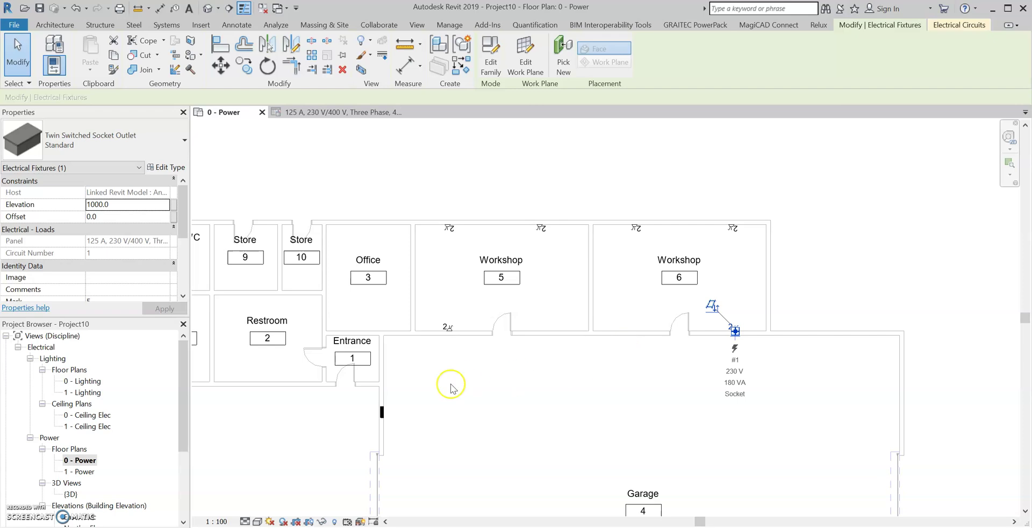
pyautogui.click(342, 113)
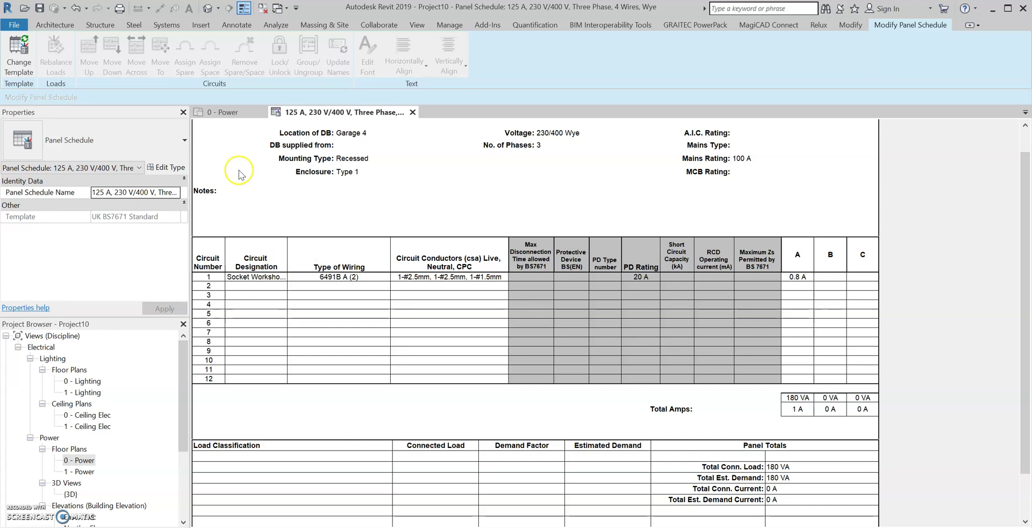
pyautogui.click(219, 108)
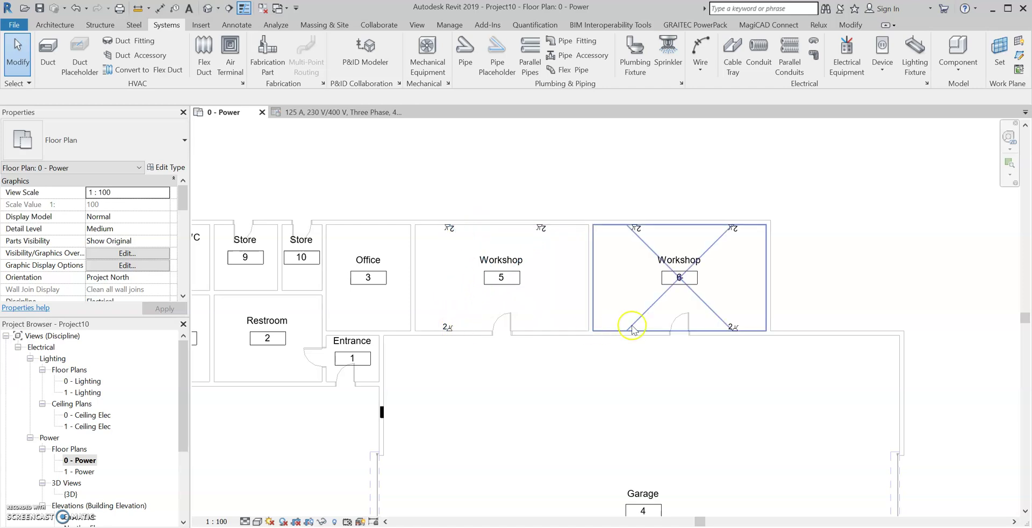
# Step: Edit socket circuit 1 to add the remaining five workshop socket outlets
pyautogui.click(733, 328)
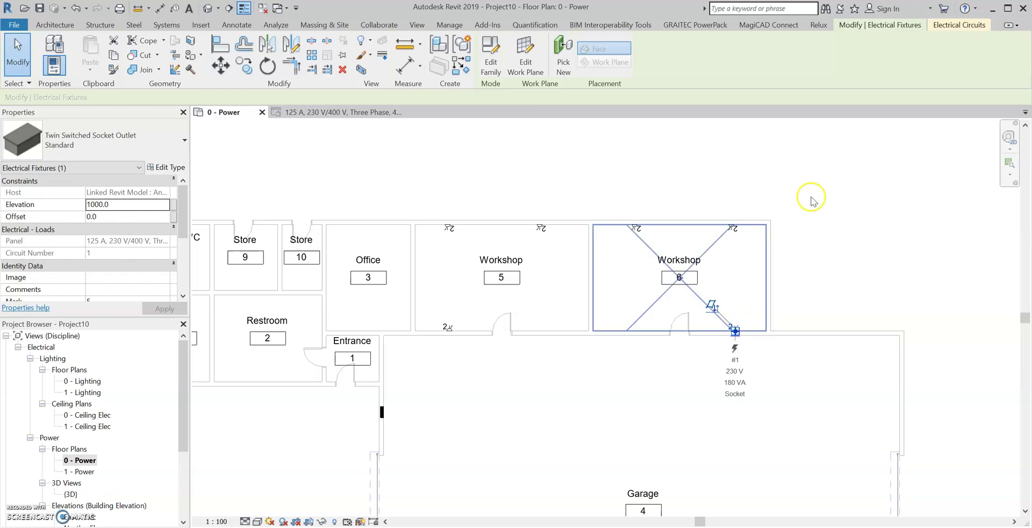
pyautogui.click(957, 25)
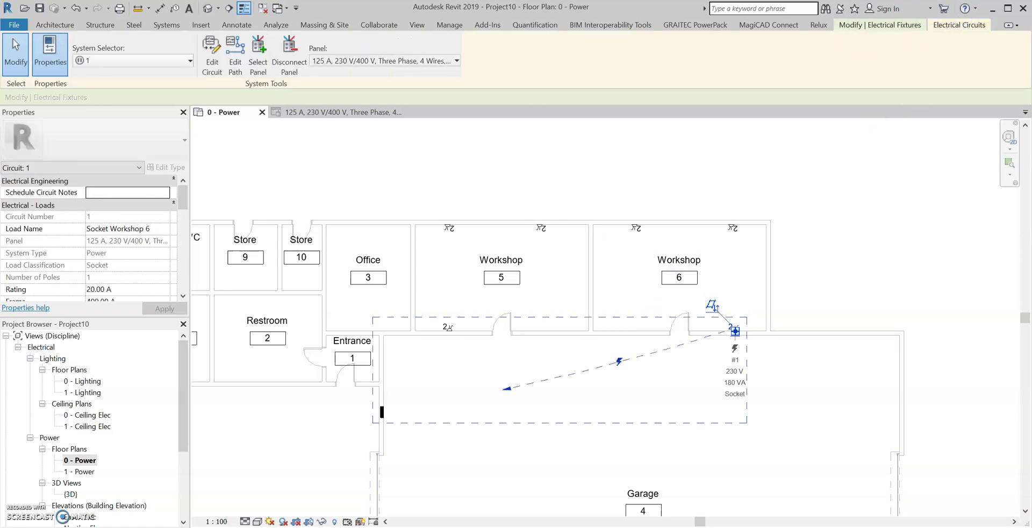
pyautogui.click(211, 56)
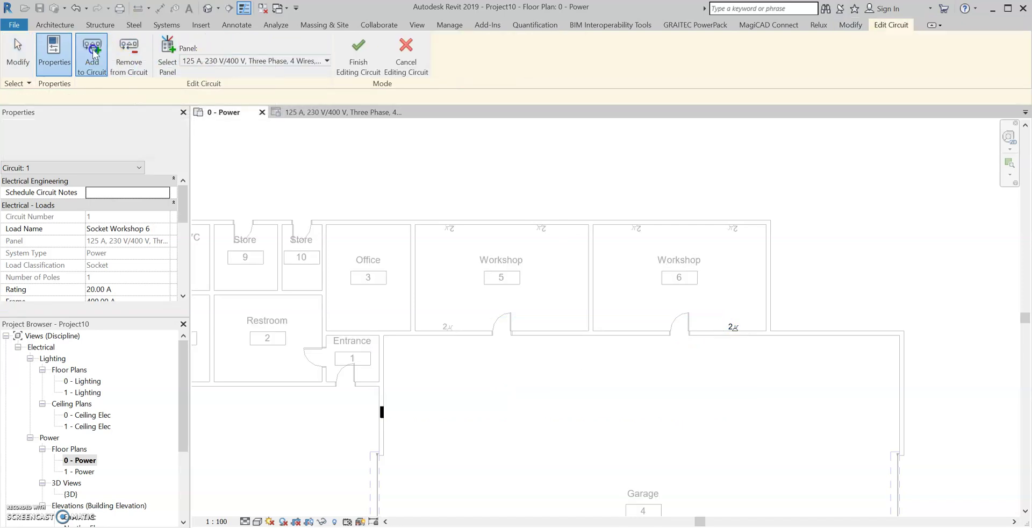
pyautogui.click(733, 228)
pyautogui.click(635, 228)
pyautogui.click(542, 229)
pyautogui.click(448, 229)
pyautogui.click(448, 329)
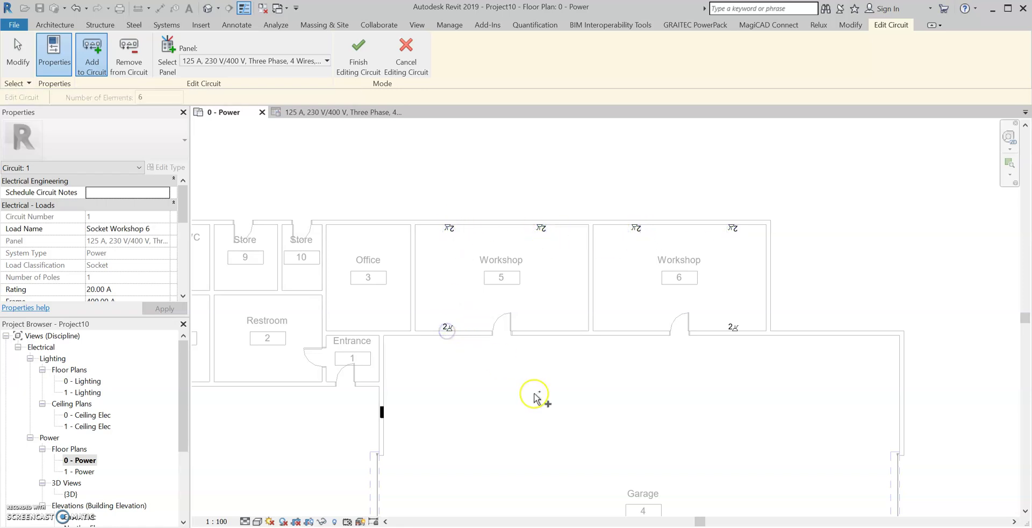
pyautogui.click(358, 47)
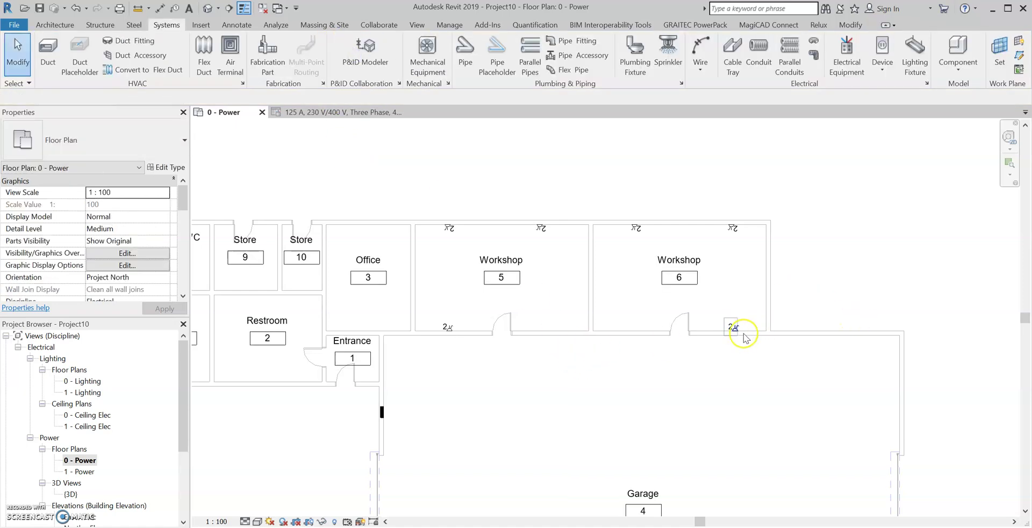
pyautogui.moveTo(847, 269); pyautogui.dragTo(912, 239, button='middle')
pyautogui.scroll(-1, 909, 236)
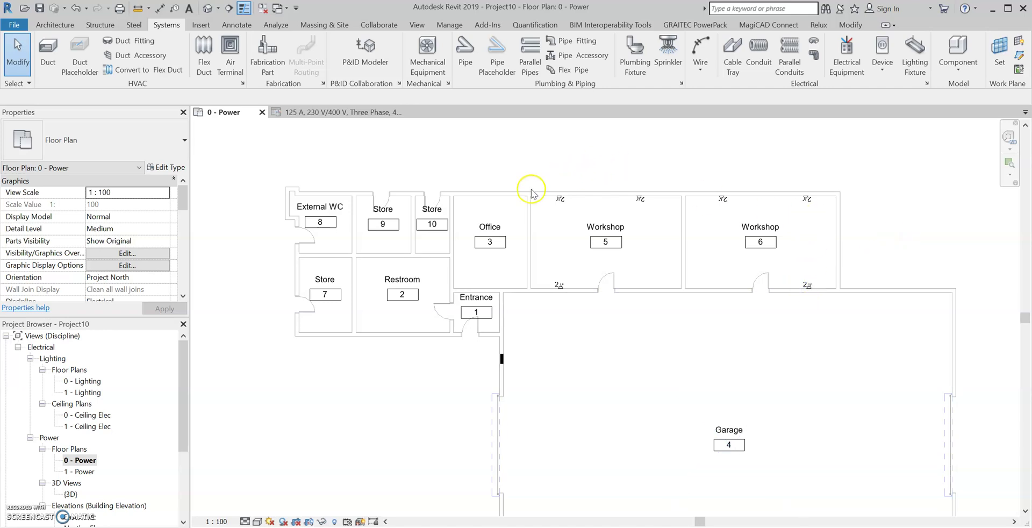
# Step: Review the 125 A three-phase panel schedule, then return to the 0 - Power plan
pyautogui.click(346, 110)
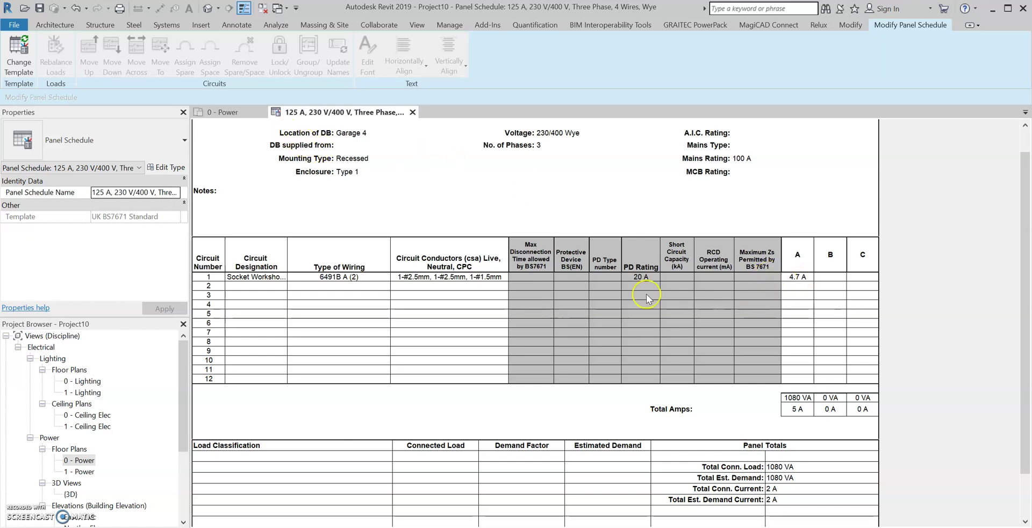
pyautogui.scroll(-1, 289, 235)
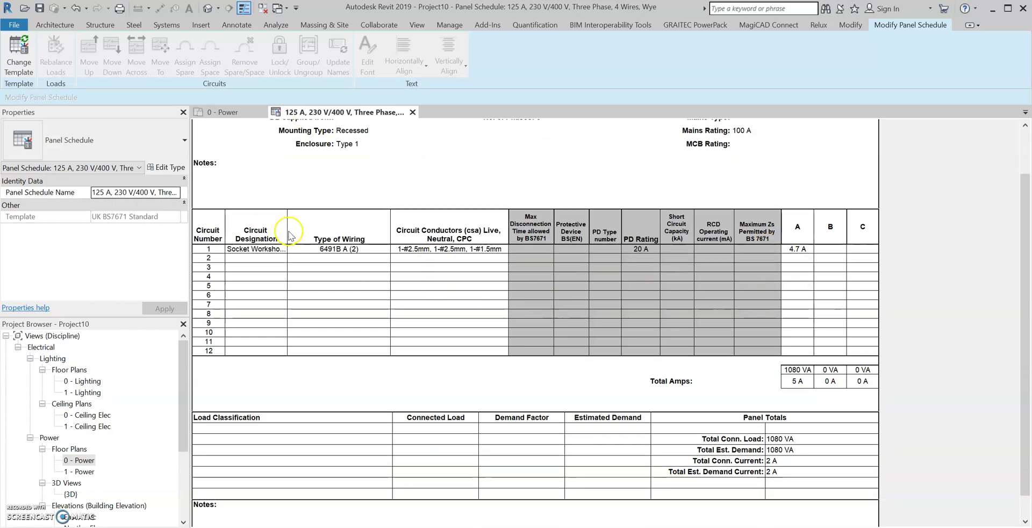
pyautogui.scroll(2, 288, 234)
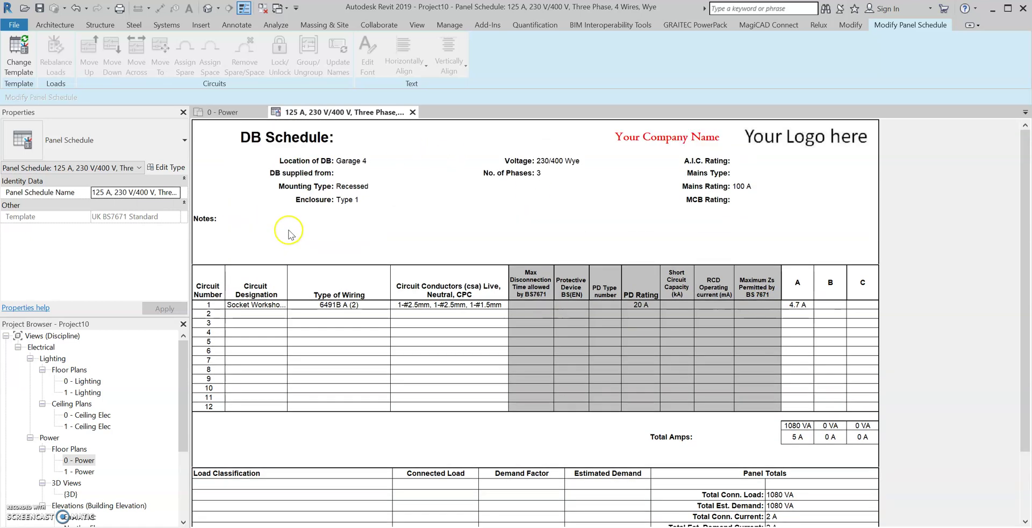
pyautogui.click(228, 112)
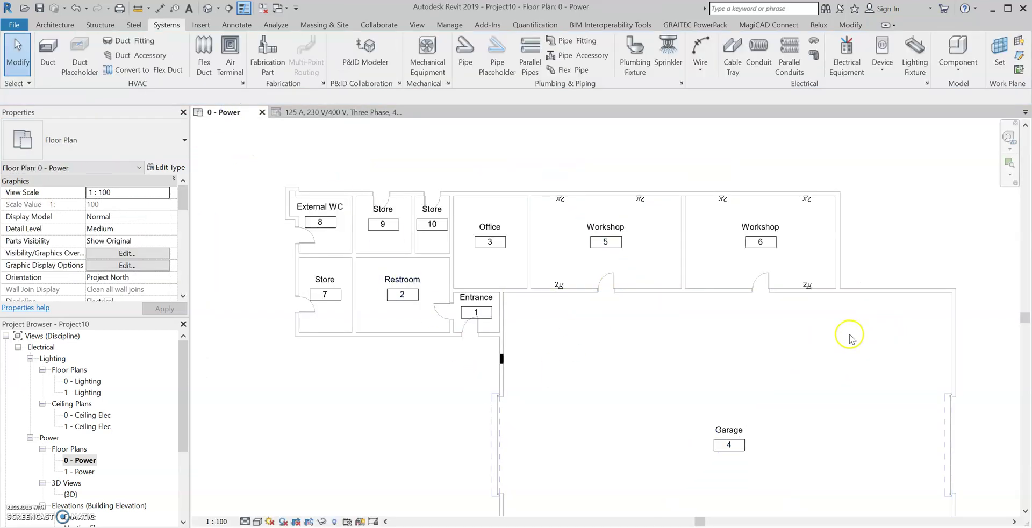
# Step: Select the workshop socket circuit and generate arc wiring for it
pyautogui.scroll(1, 826, 269)
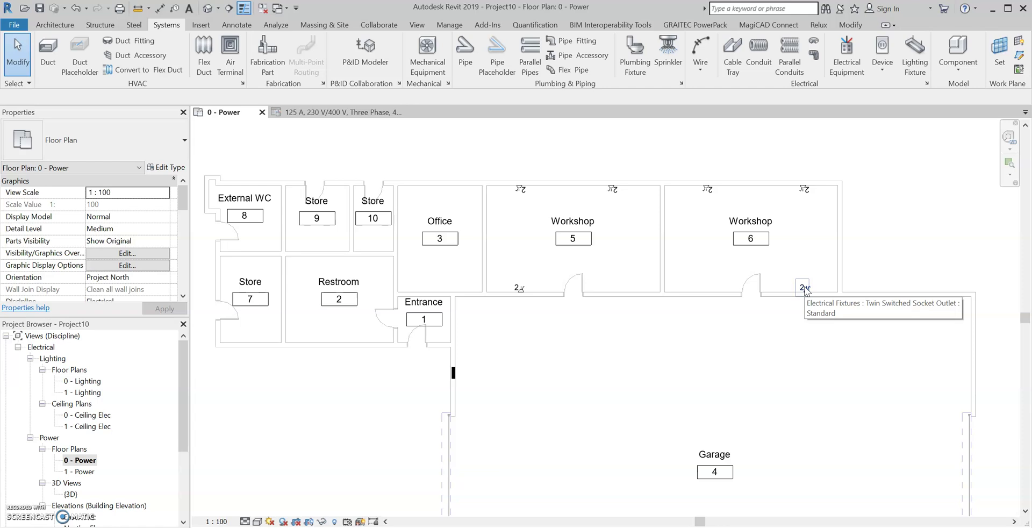
pyautogui.press('Tab')
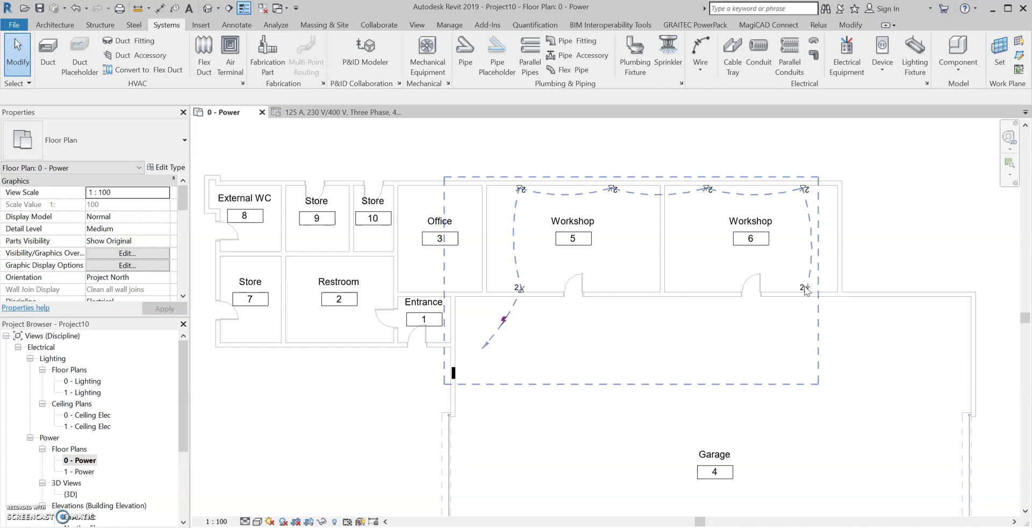
pyautogui.click(805, 289)
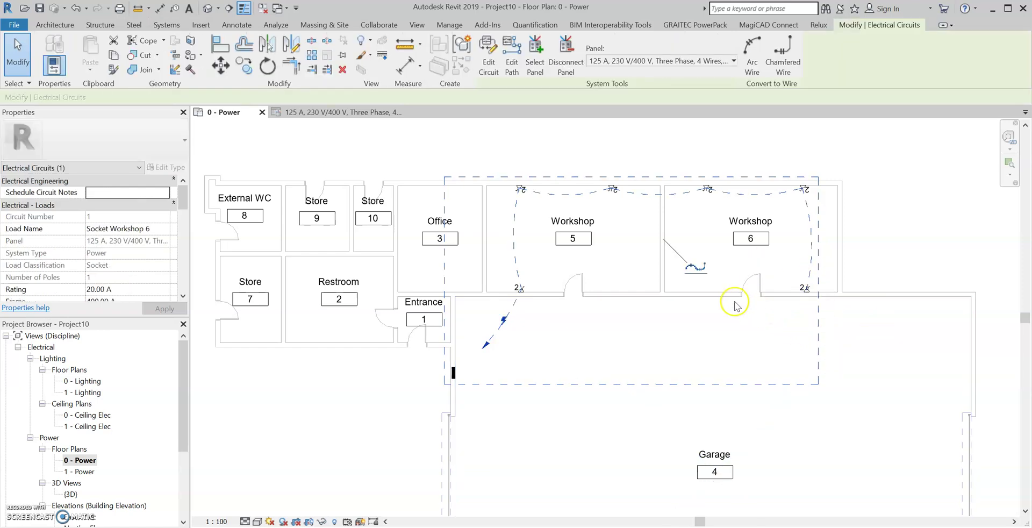
pyautogui.scroll(2, 693, 263)
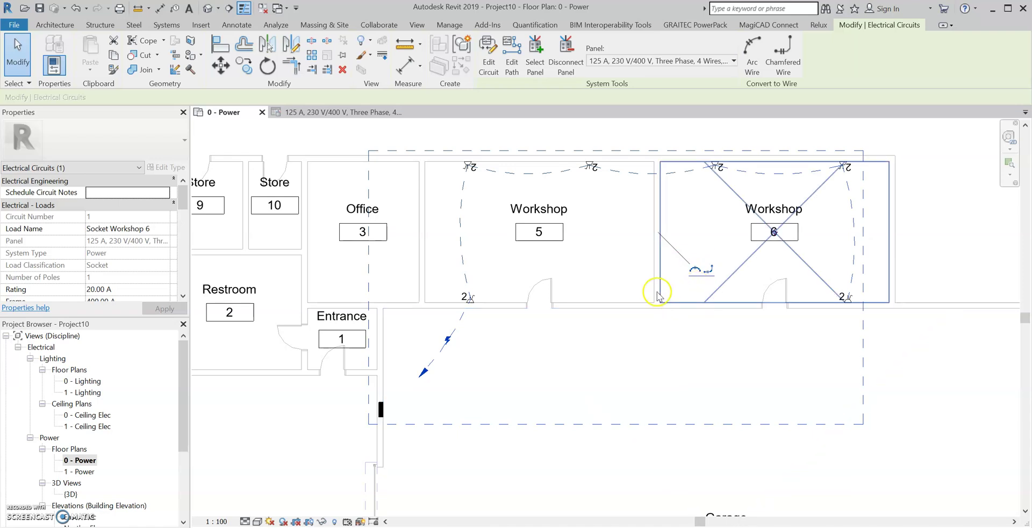
pyautogui.scroll(2, 692, 263)
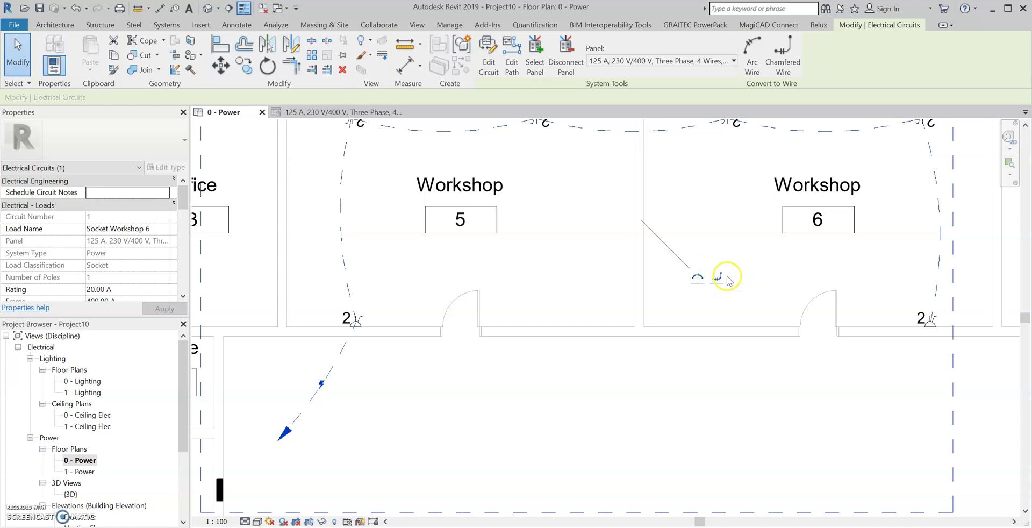
pyautogui.click(697, 277)
pyautogui.scroll(-3, 707, 230)
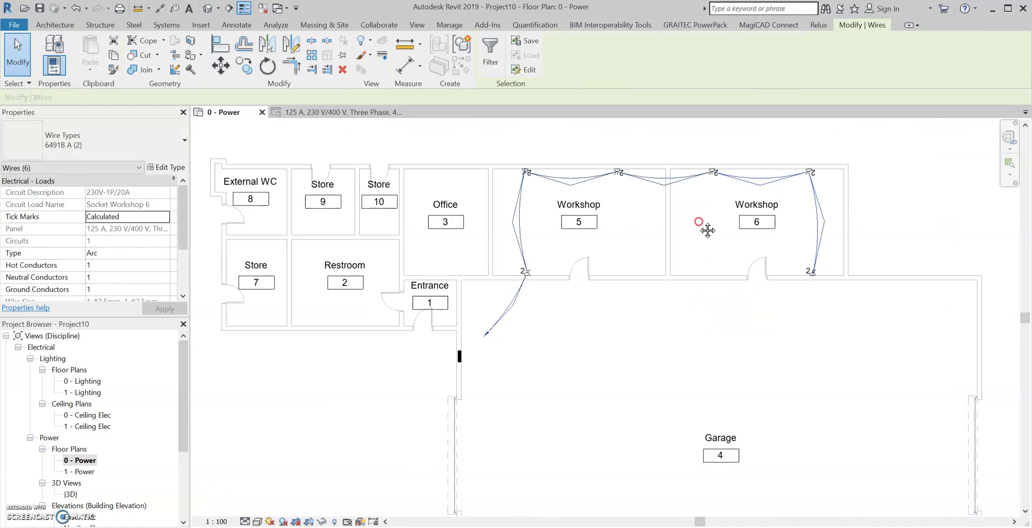
# Step: Bend the Workshop 5 home-run wire and drag its end down to the distribution board
pyautogui.click(712, 169)
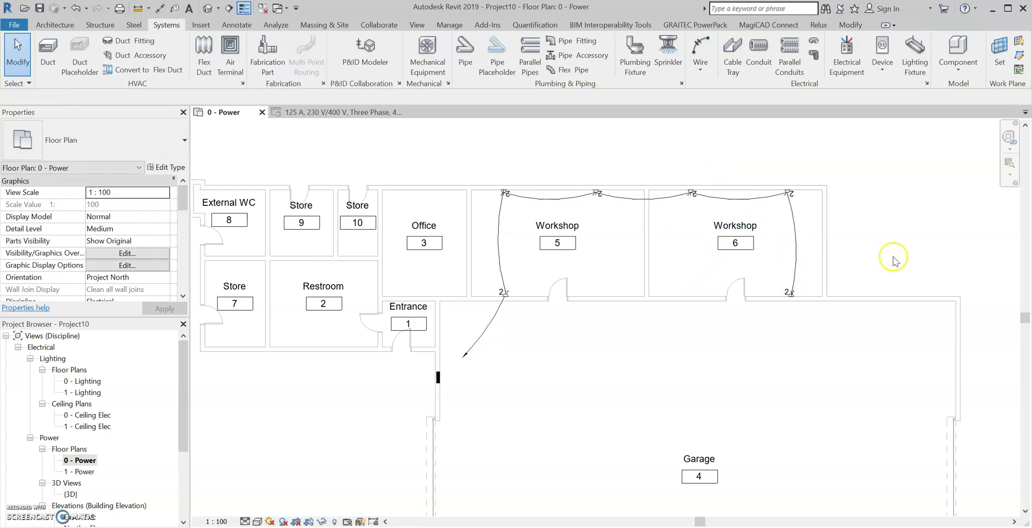
pyautogui.click(468, 349)
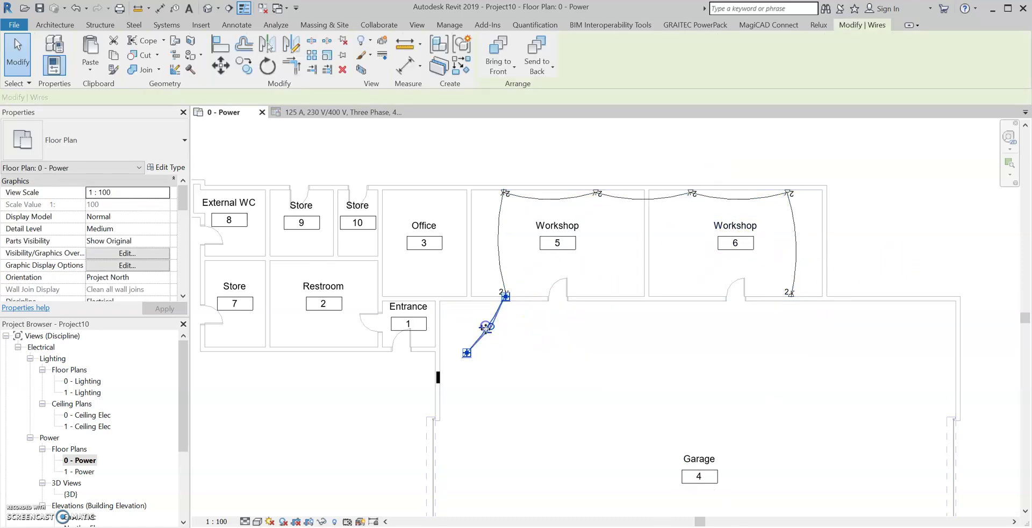
pyautogui.scroll(4, 466, 356)
pyautogui.moveTo(516, 299); pyautogui.dragTo(529, 307)
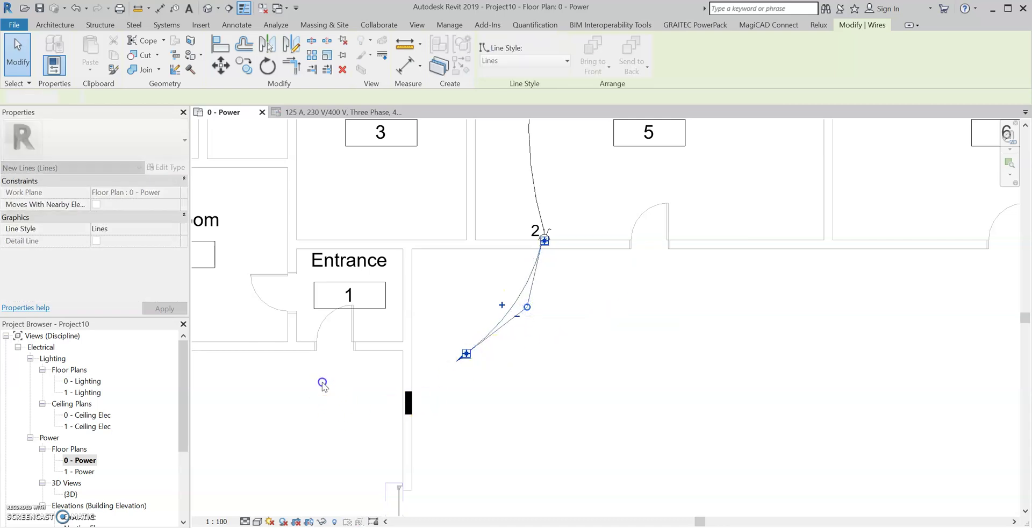
pyautogui.click(322, 382)
pyautogui.click(466, 353)
pyautogui.moveTo(464, 356); pyautogui.dragTo(448, 380)
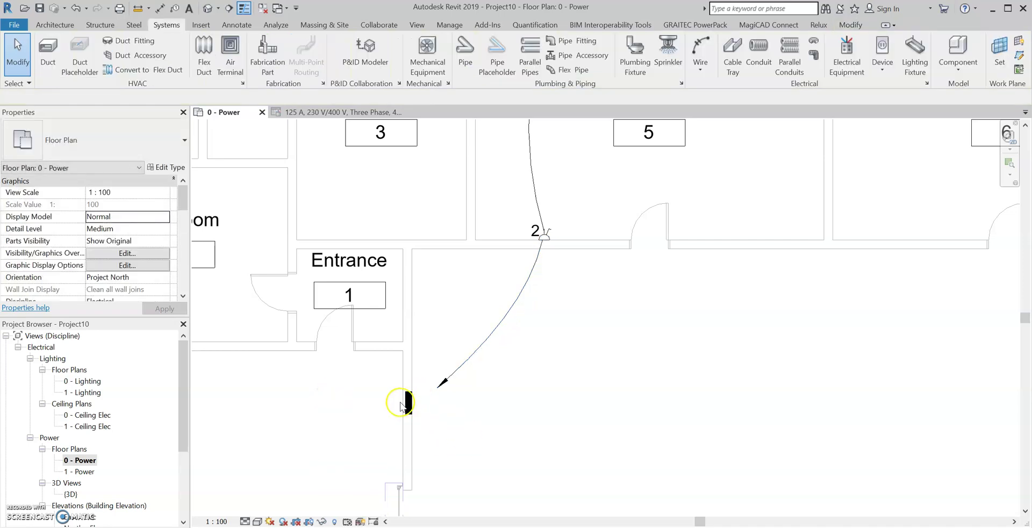
pyautogui.scroll(-5, 377, 387)
pyautogui.moveTo(646, 340); pyautogui.dragTo(712, 286, button='middle')
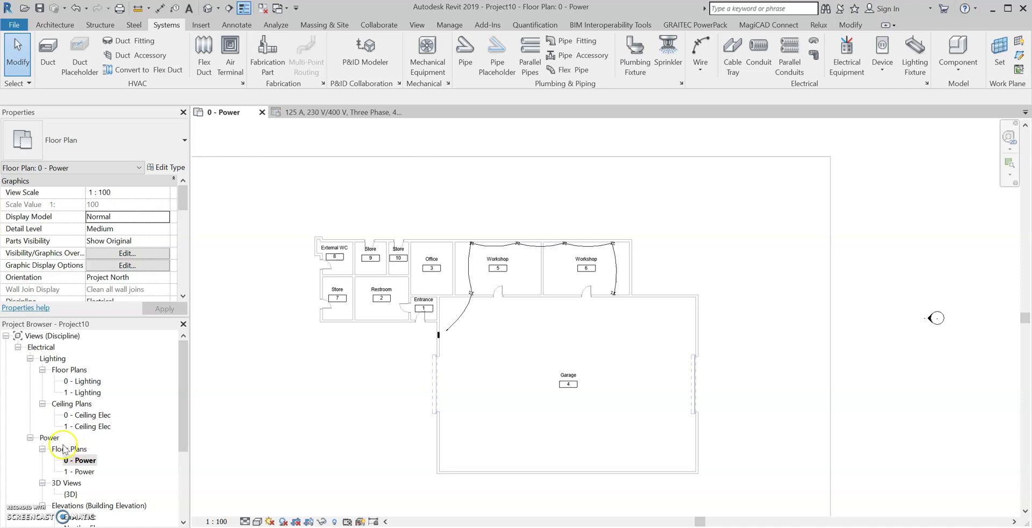
pyautogui.click(79, 415)
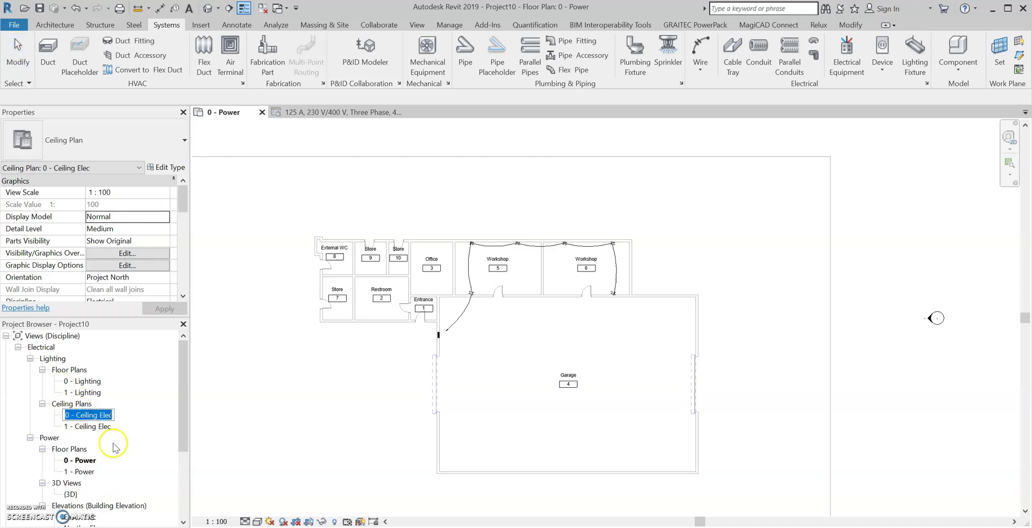
# Step: Open the 0 - Ceiling Elec reflected ceiling plan and close the 0 - Power view
pyautogui.doubleClick(97, 415)
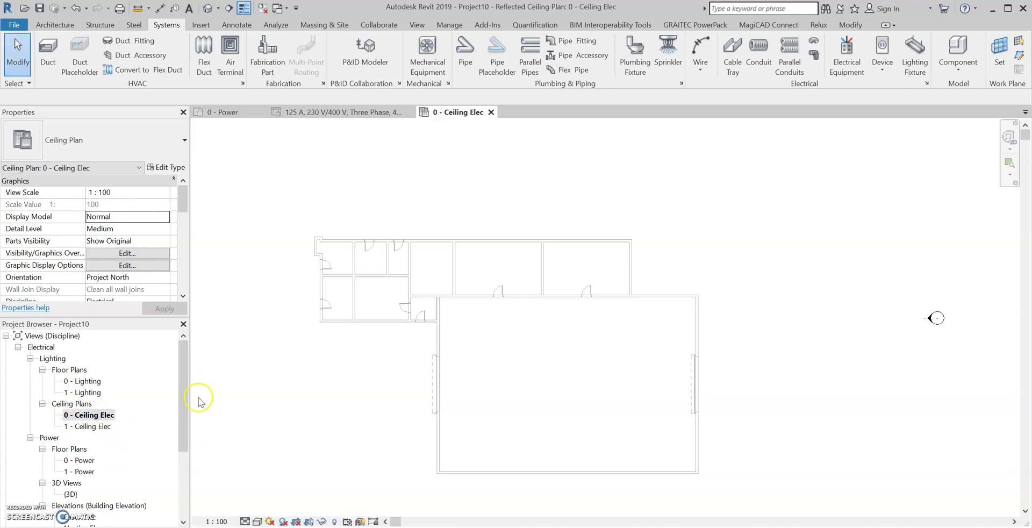
pyautogui.click(260, 112)
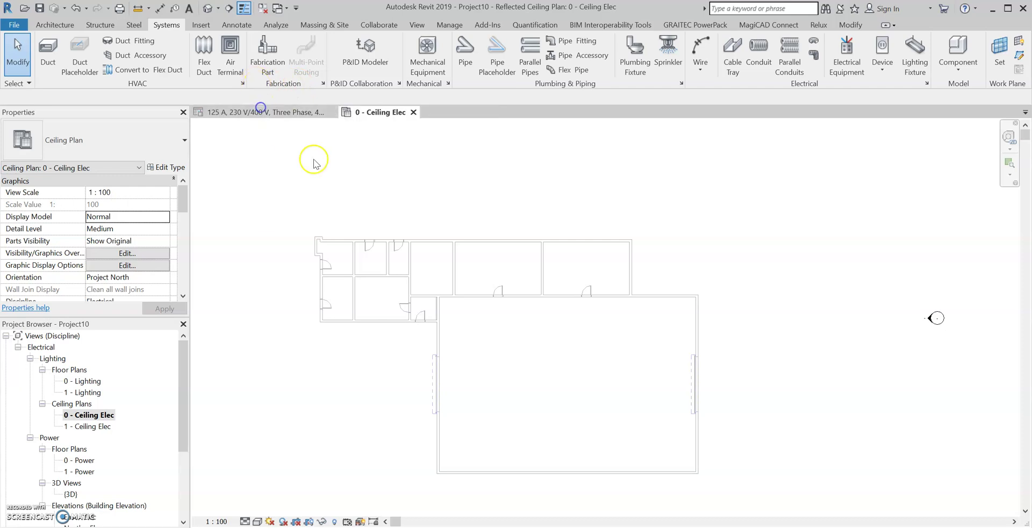
pyautogui.moveTo(492, 384); pyautogui.dragTo(548, 362, button='middle')
pyautogui.scroll(-1, 548, 362)
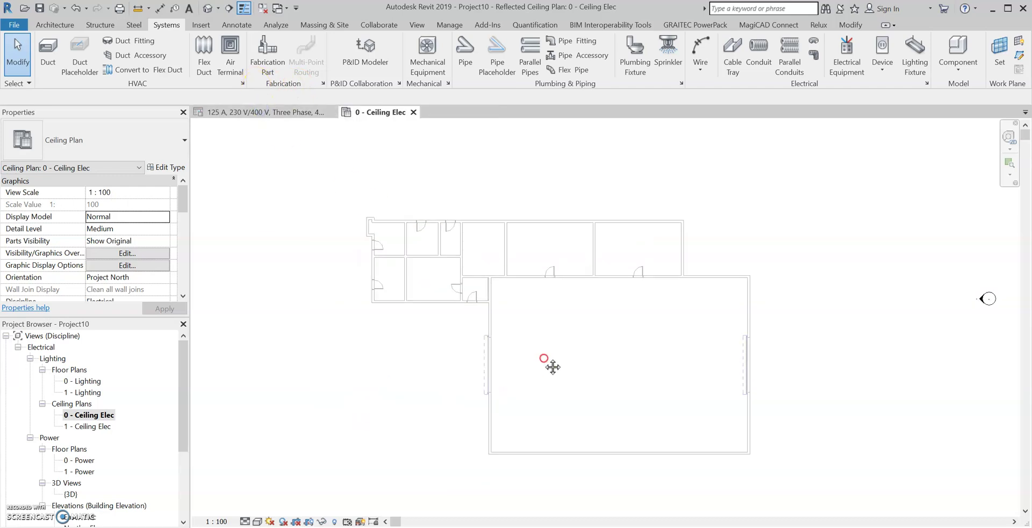
pyautogui.click(603, 375)
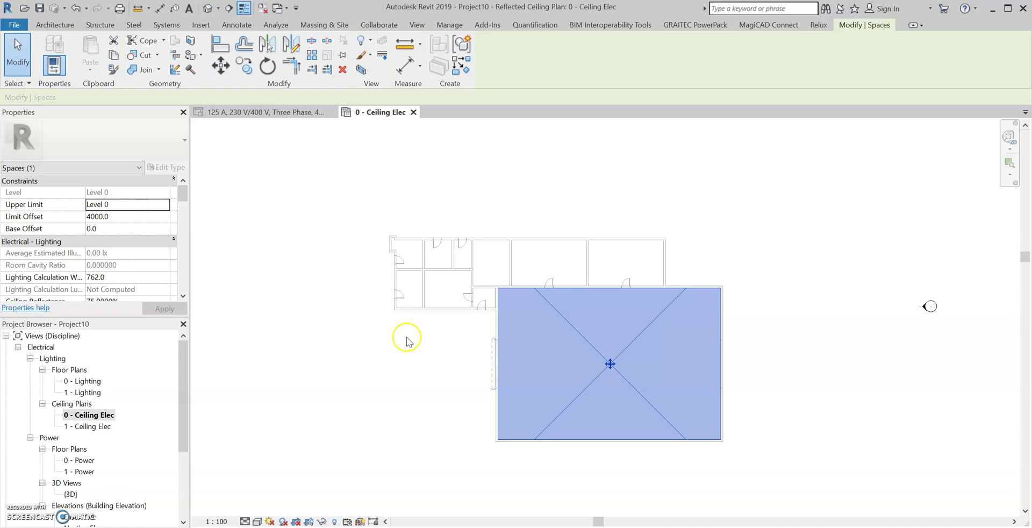
pyautogui.click(384, 338)
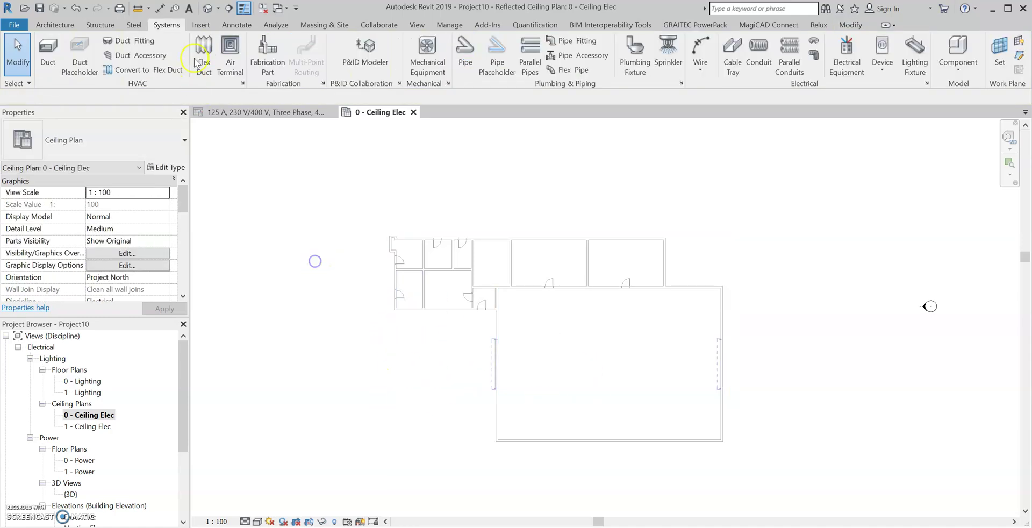
# Step: Tag all spaces in the ceiling plan with space tags via Tag All
pyautogui.click(239, 28)
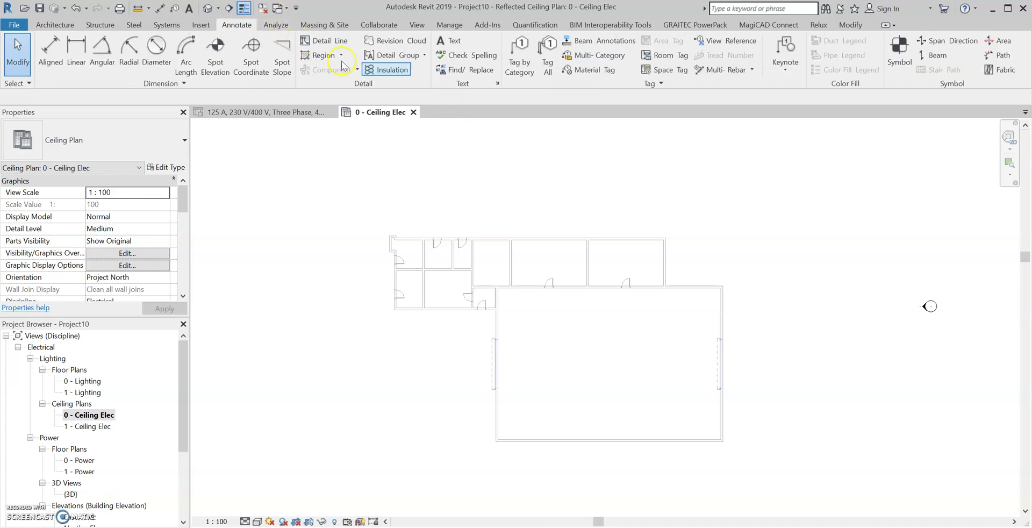
pyautogui.click(550, 69)
pyautogui.scroll(-5, 530, 322)
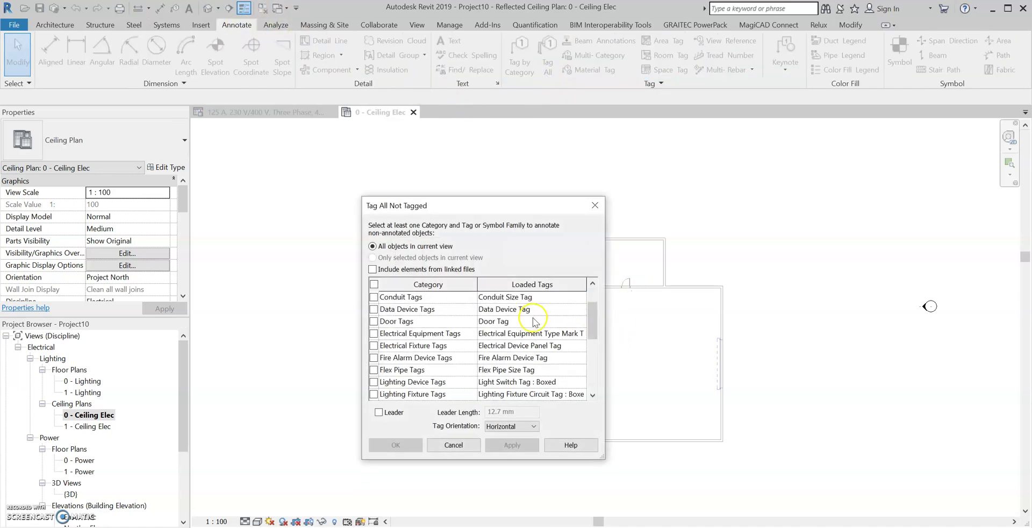
pyautogui.click(375, 309)
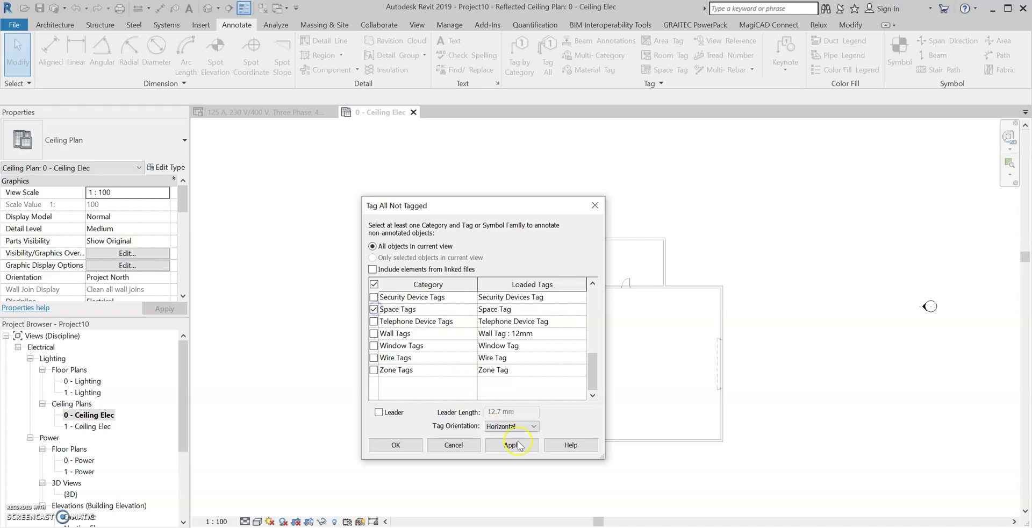
pyautogui.click(396, 445)
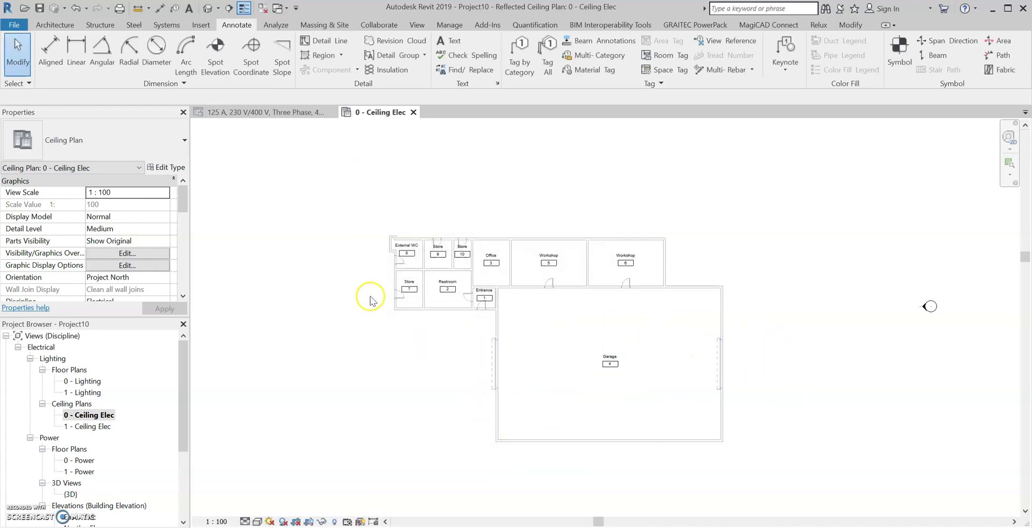
pyautogui.scroll(1, 439, 362)
pyautogui.moveTo(441, 367); pyautogui.dragTo(425, 357, button='middle')
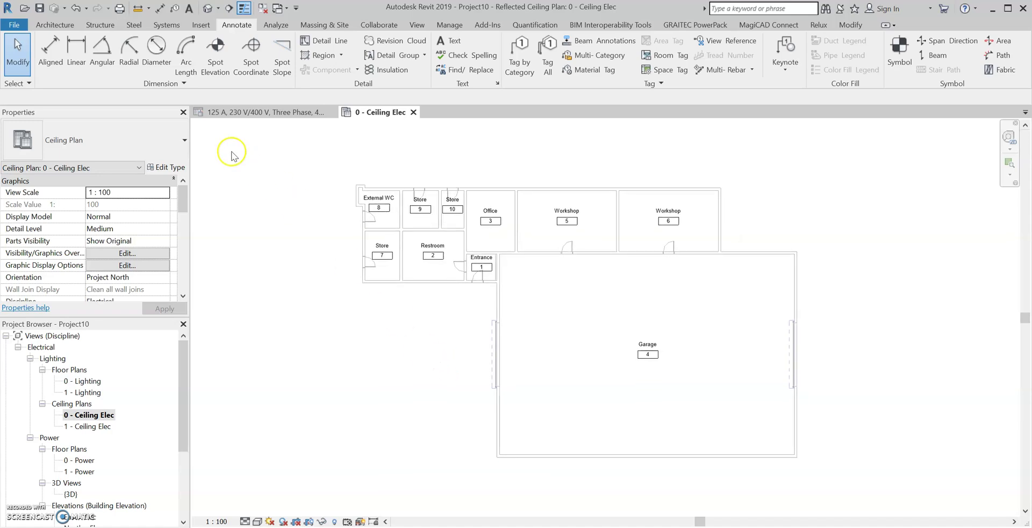
# Step: Start placing lighting fixtures using the 600x600 - 230 recessed fixture type
pyautogui.click(167, 27)
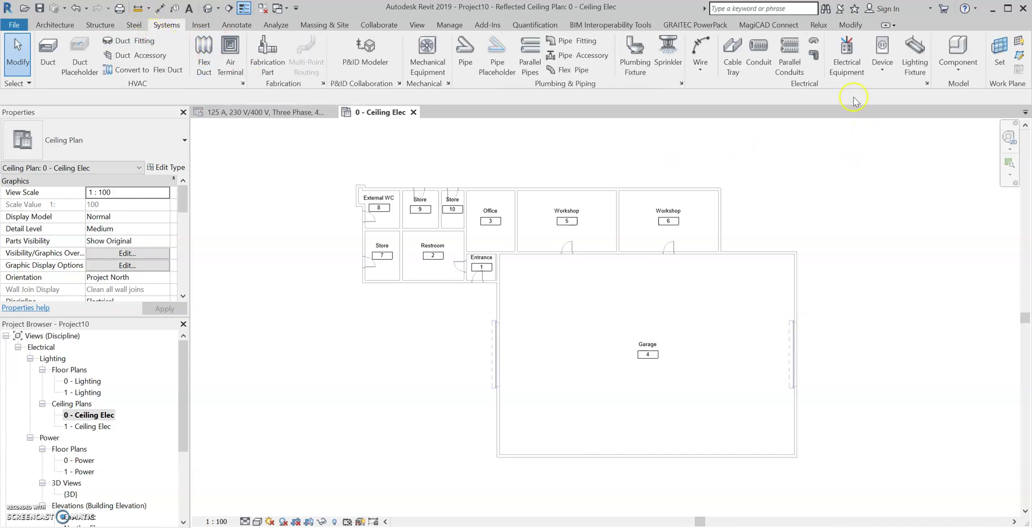
pyautogui.click(915, 59)
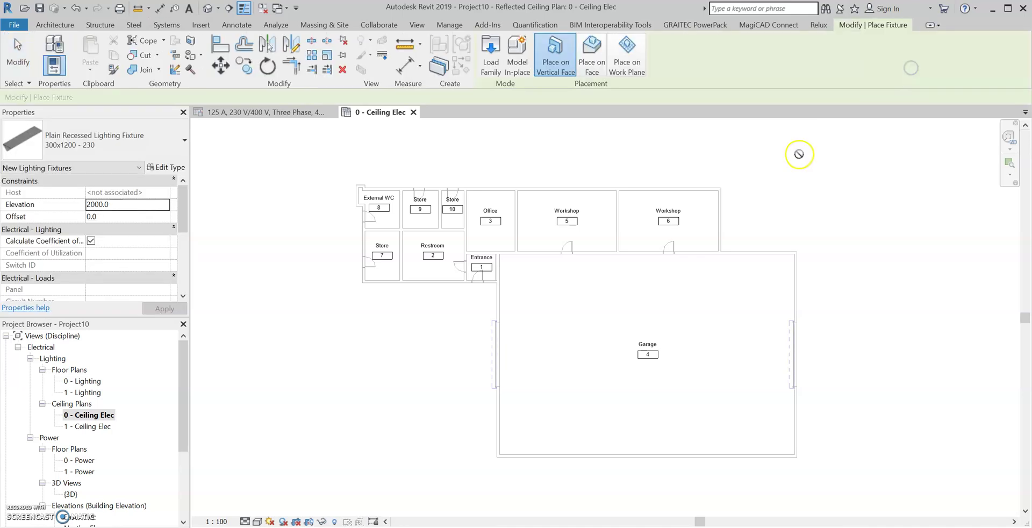
pyautogui.click(169, 128)
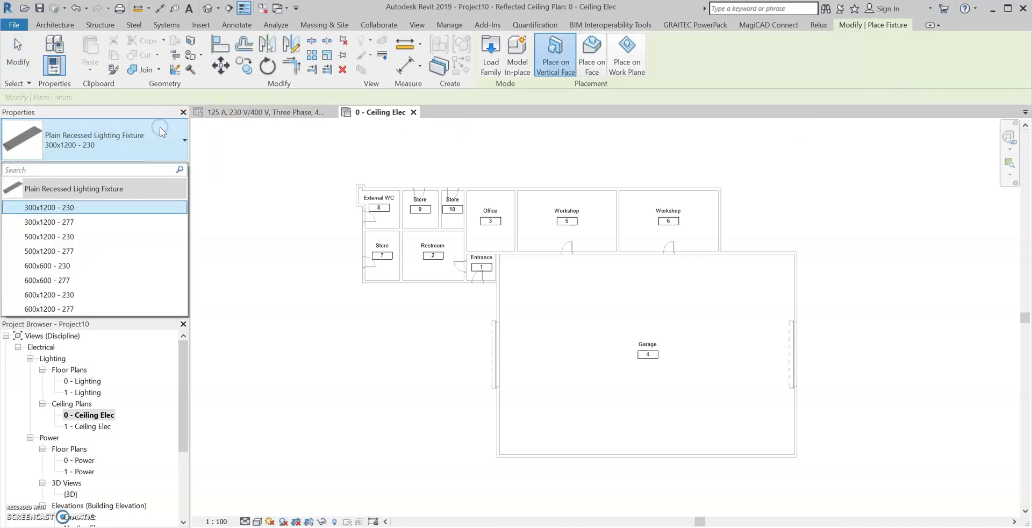
pyautogui.click(91, 266)
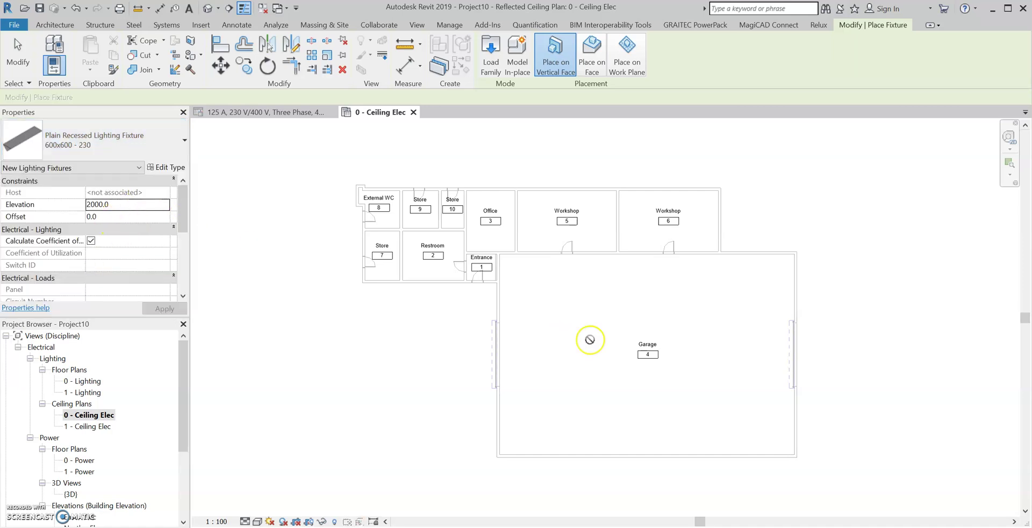
pyautogui.scroll(4, 600, 221)
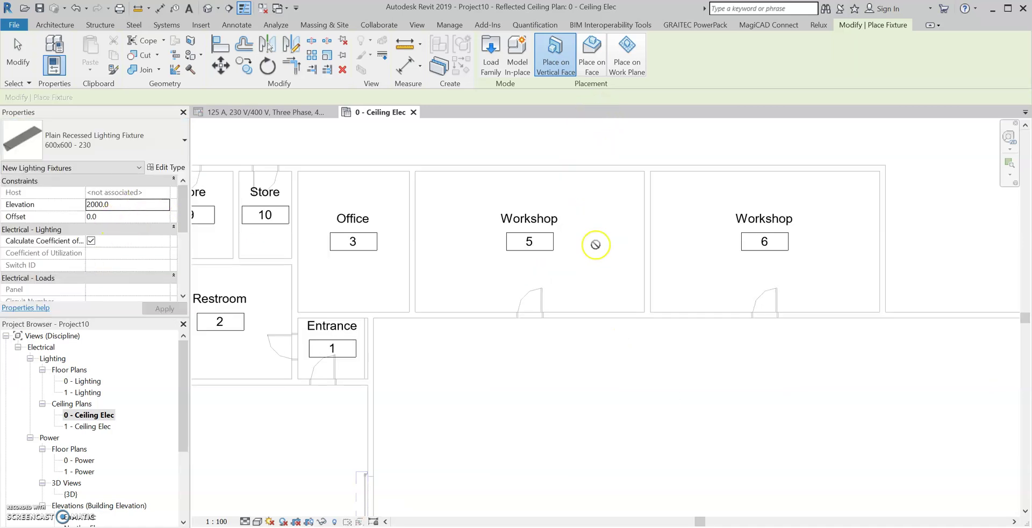
pyautogui.moveTo(512, 251); pyautogui.dragTo(495, 281, button='middle')
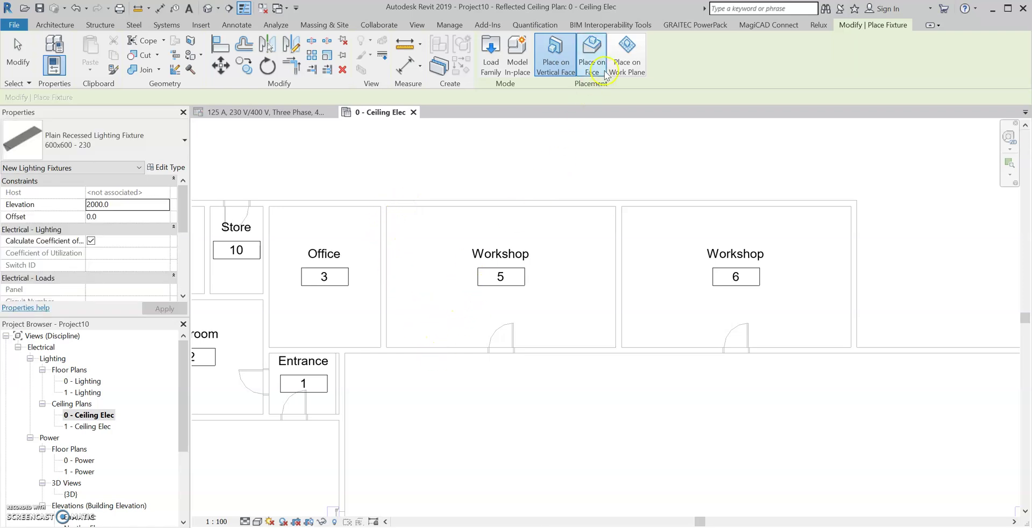
# Step: Place four face-hosted recessed ceiling lights at the corners of Workshop 5
pyautogui.click(591, 66)
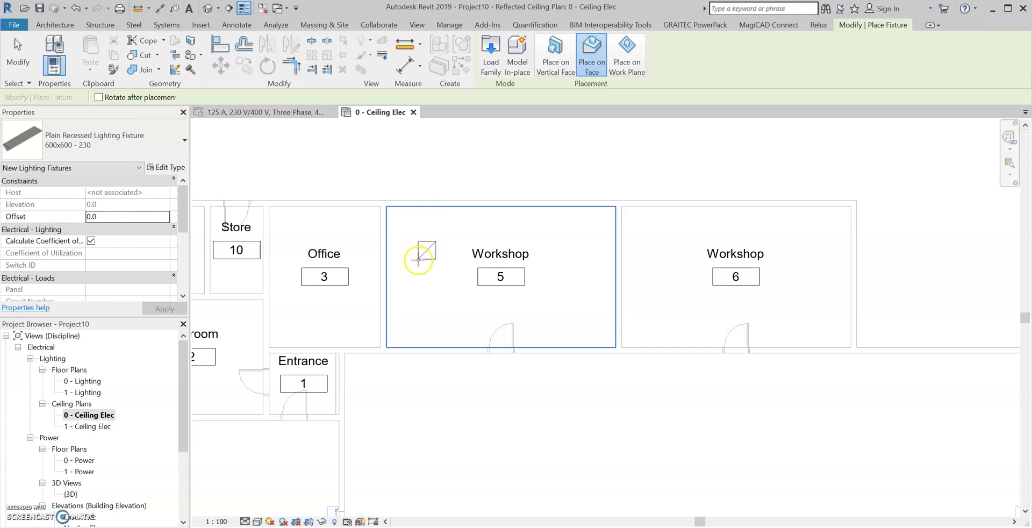
pyautogui.click(427, 257)
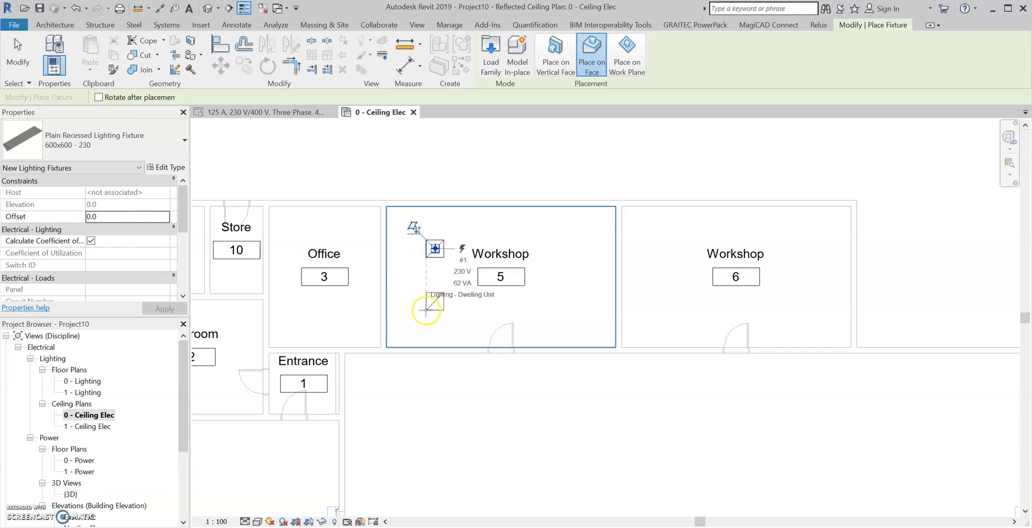
pyautogui.click(426, 309)
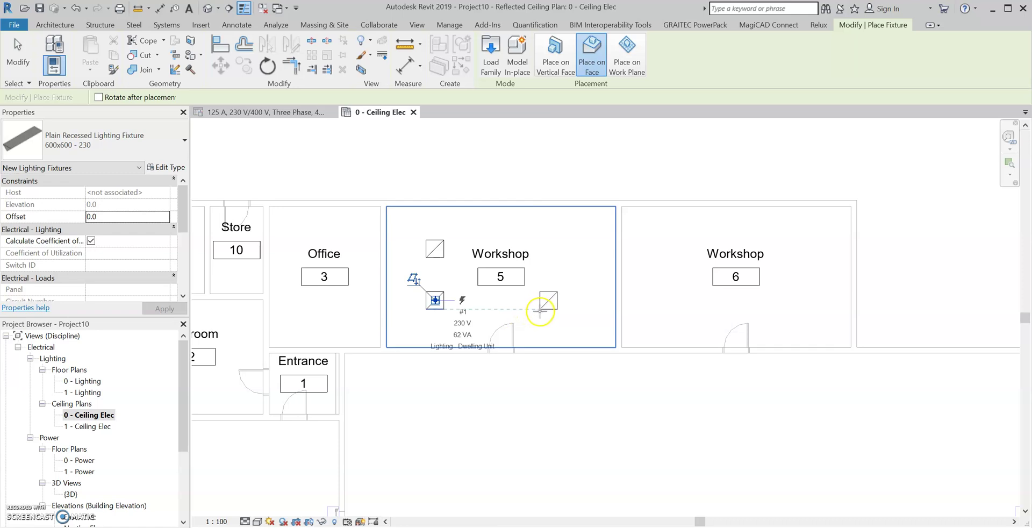
pyautogui.click(554, 308)
pyautogui.click(553, 256)
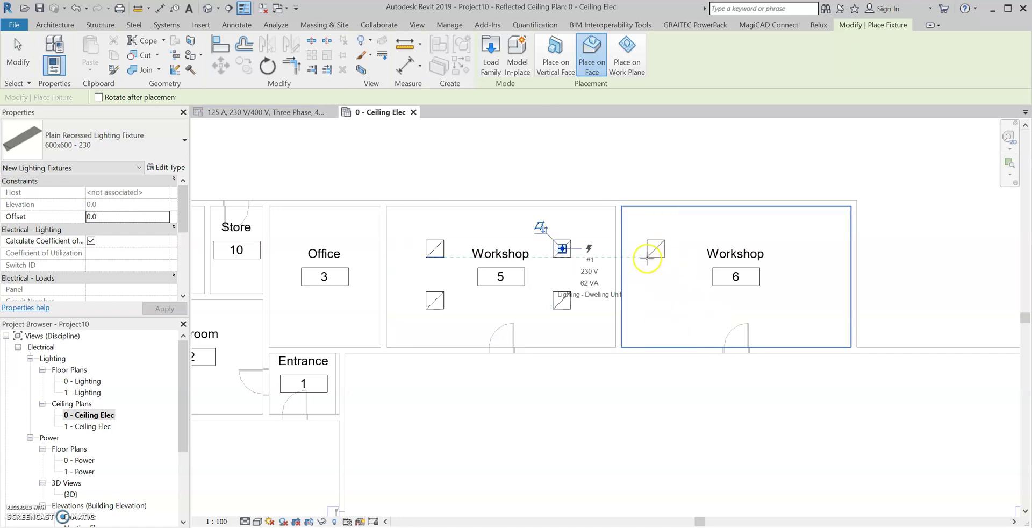
# Step: Place four recessed ceiling lights at the corners of Workshop 6
pyautogui.click(647, 258)
pyautogui.click(649, 310)
pyautogui.click(806, 301)
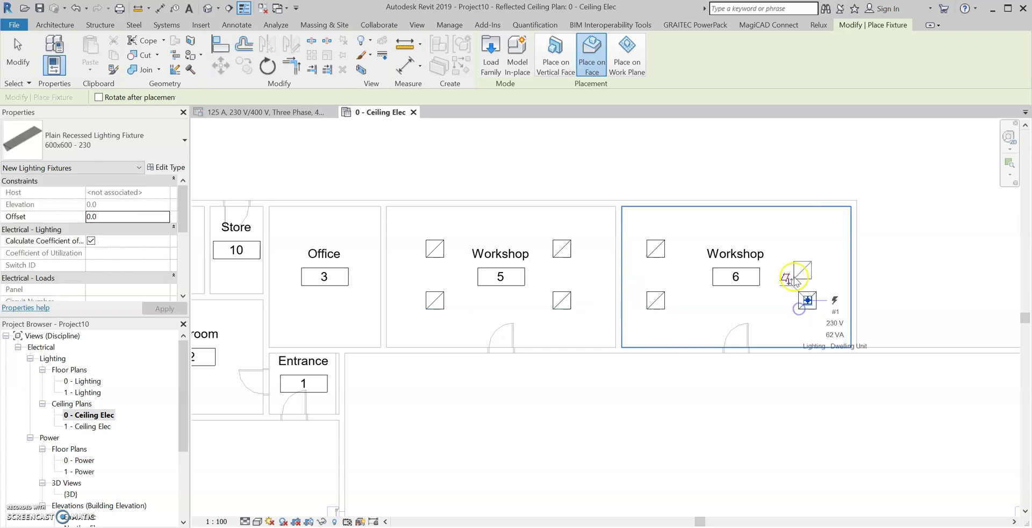
pyautogui.click(807, 248)
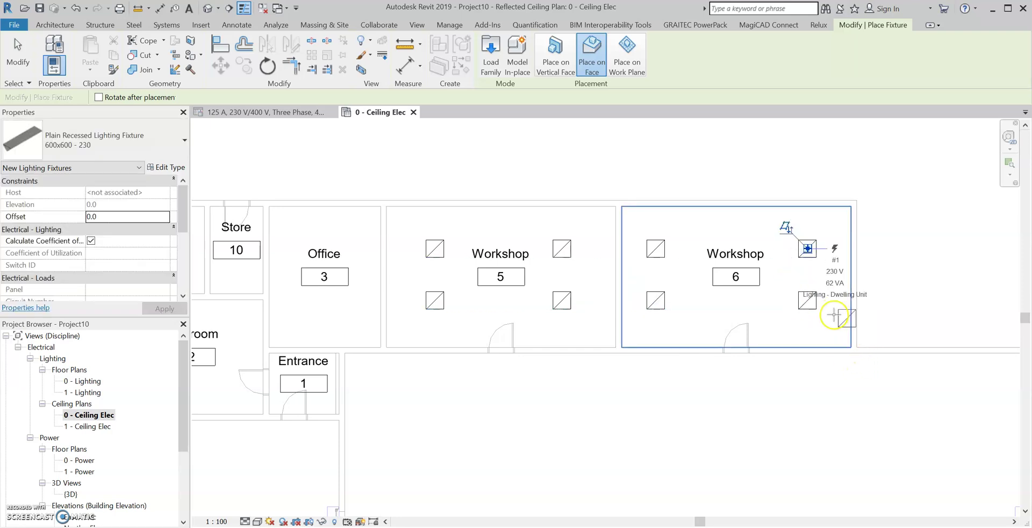
pyautogui.scroll(-1, 724, 147)
pyautogui.scroll(1, 723, 193)
pyautogui.moveTo(723, 193); pyautogui.dragTo(743, 187, button='middle')
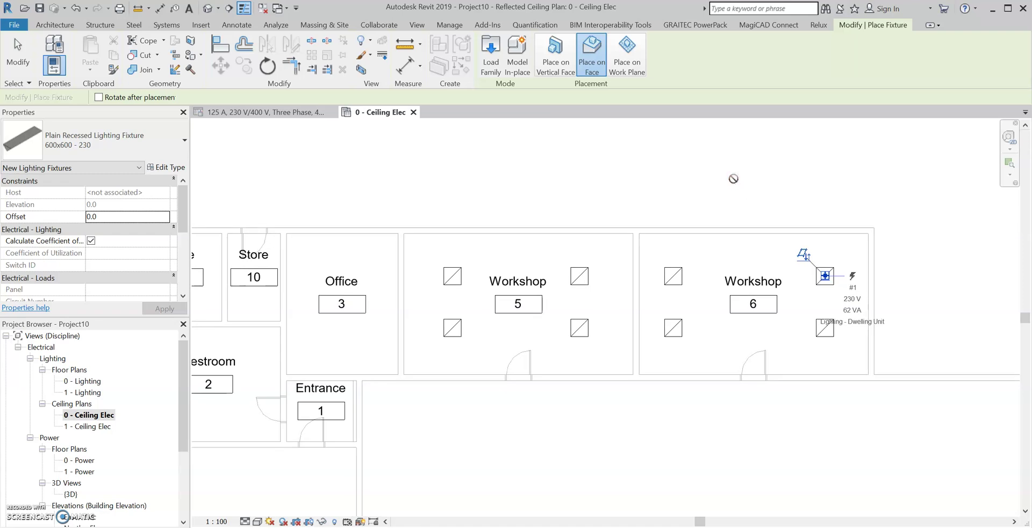
pyautogui.press('Escape')
pyautogui.press('Escape')
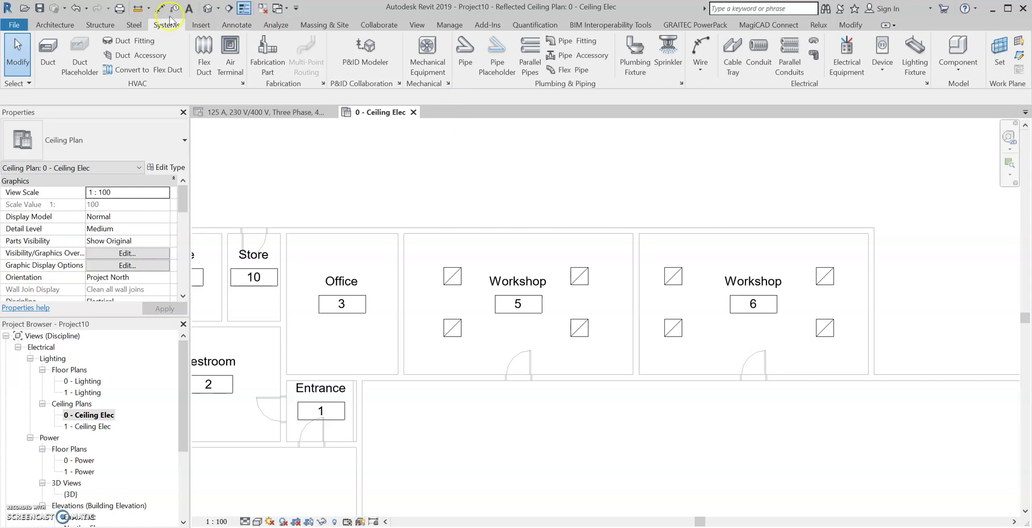
# Step: Place a One Way Switch on the door wall of Workshop 5 and Workshop 6
pyautogui.click(881, 68)
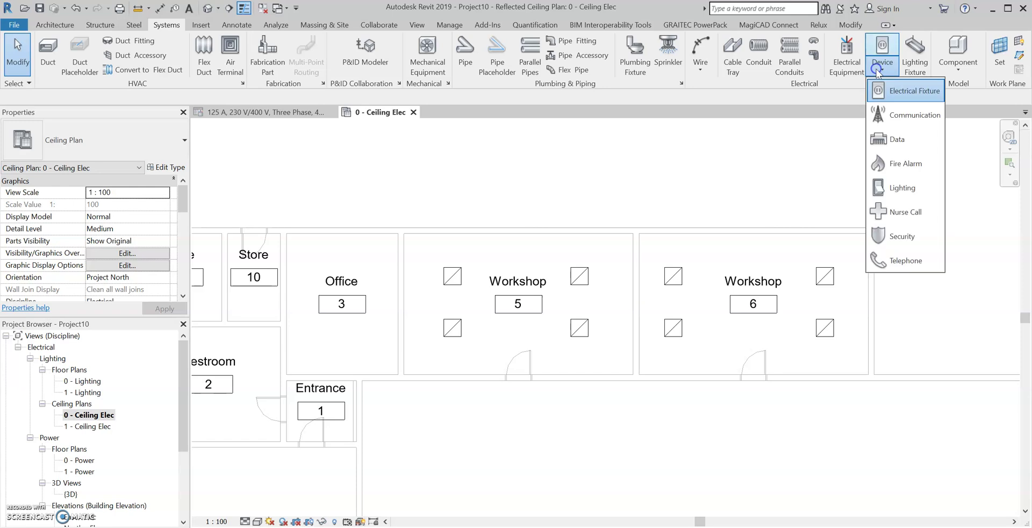
pyautogui.click(917, 188)
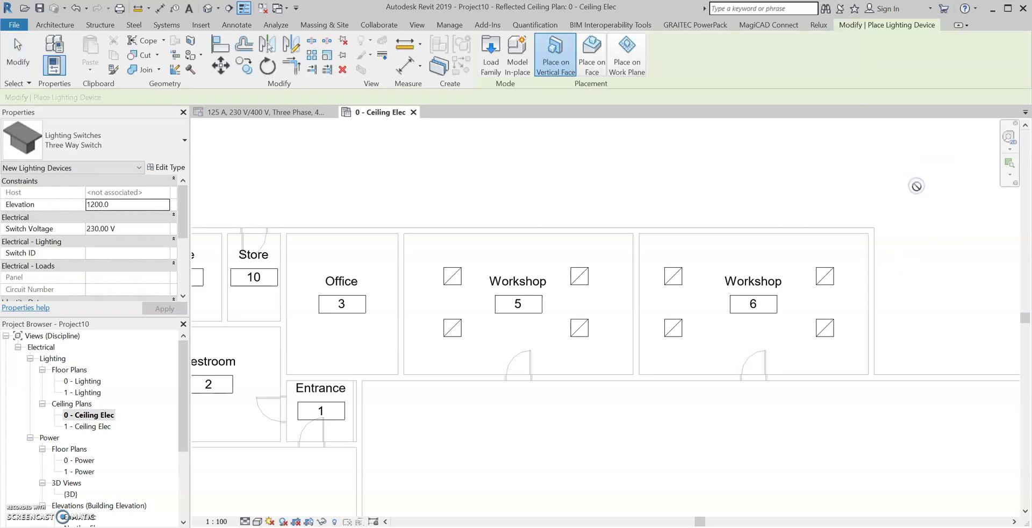
pyautogui.click(127, 135)
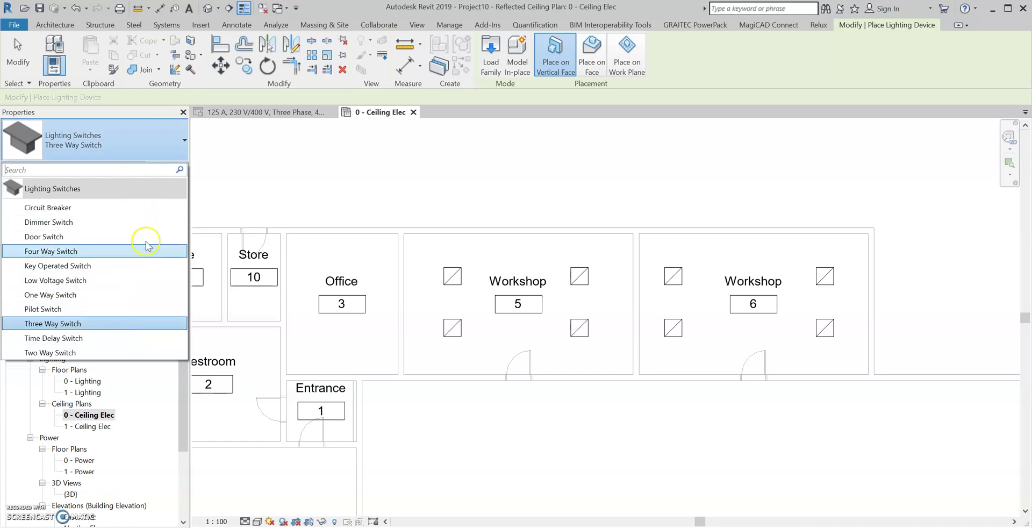
pyautogui.click(91, 294)
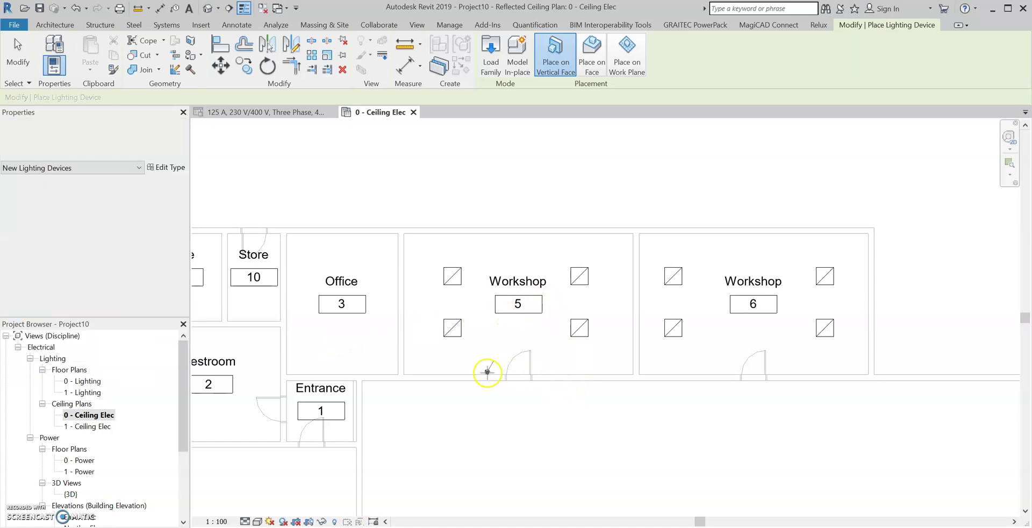
pyautogui.click(489, 372)
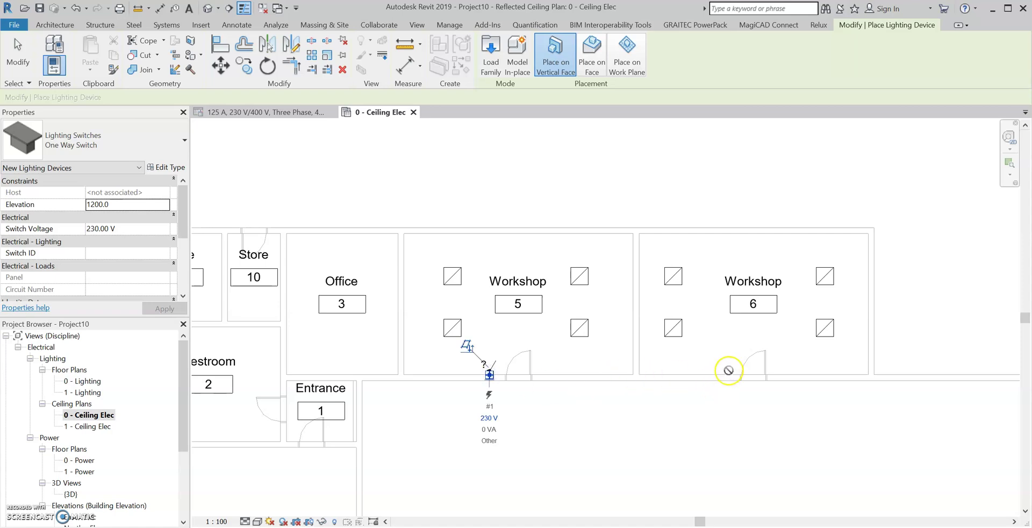
pyautogui.click(727, 372)
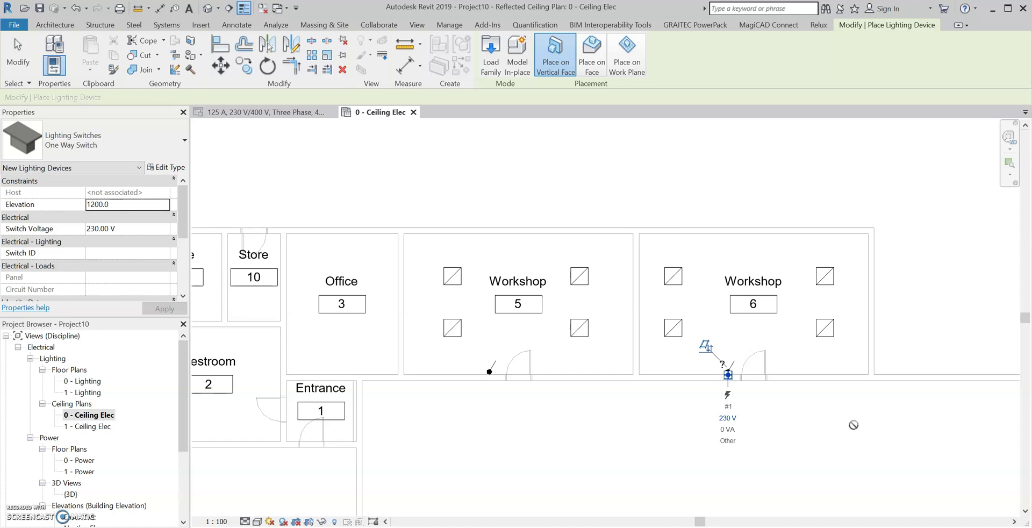
pyautogui.press('Escape')
pyautogui.press('Escape')
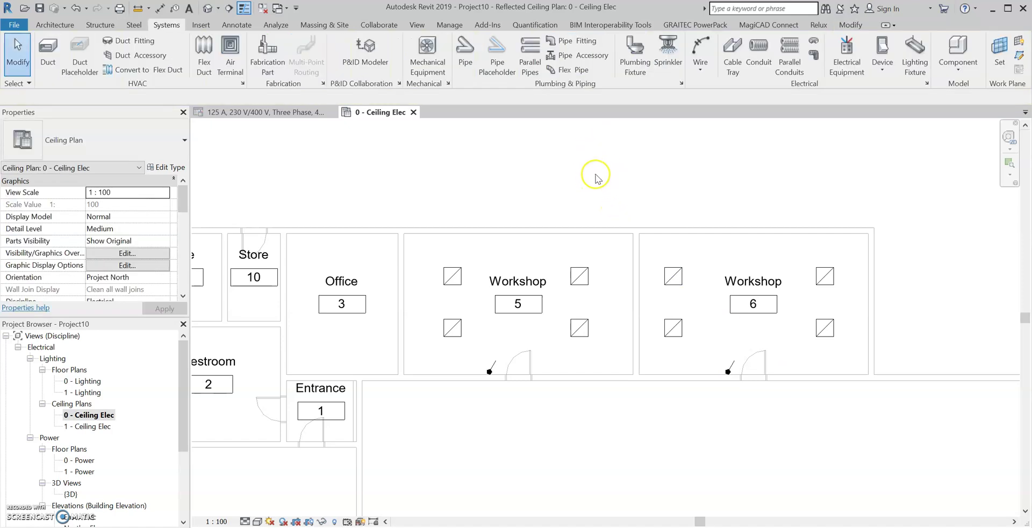
# Step: Select the lower-right ceiling light in Workshop 6
pyautogui.scroll(-2, 537, 305)
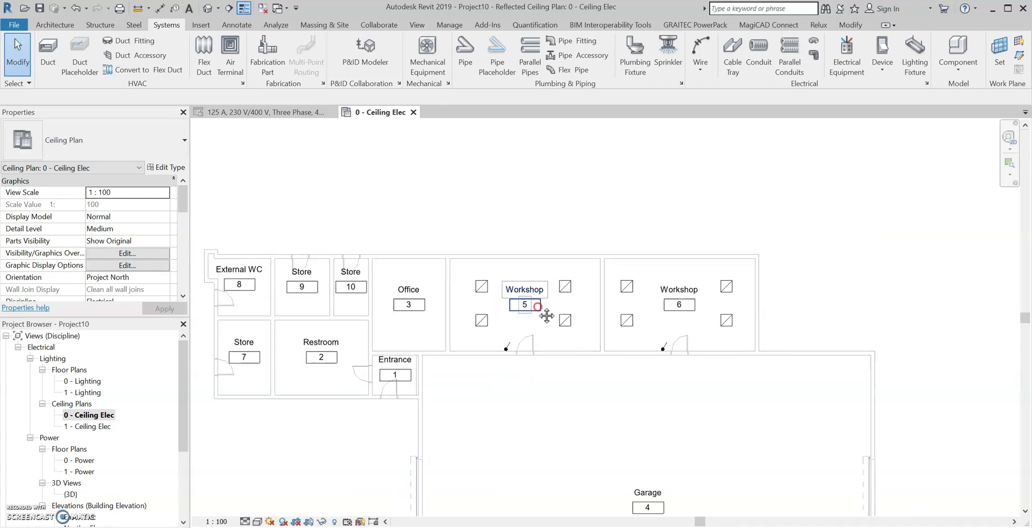
pyautogui.scroll(1, 726, 322)
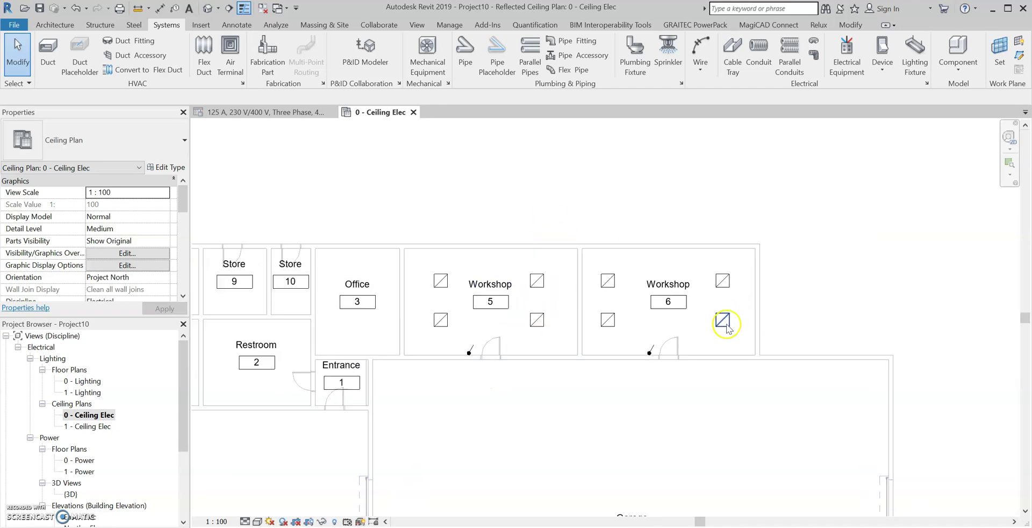
pyautogui.click(726, 325)
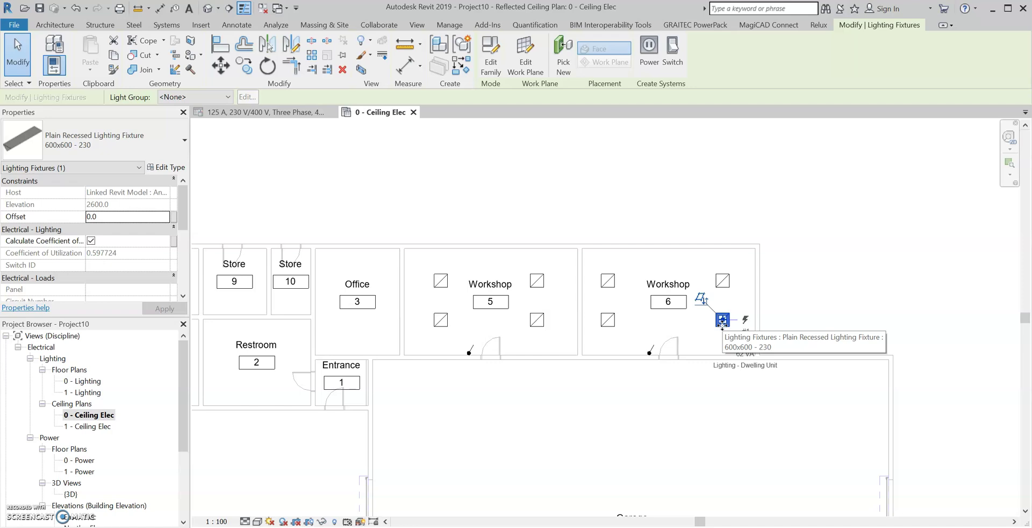
pyautogui.click(723, 321)
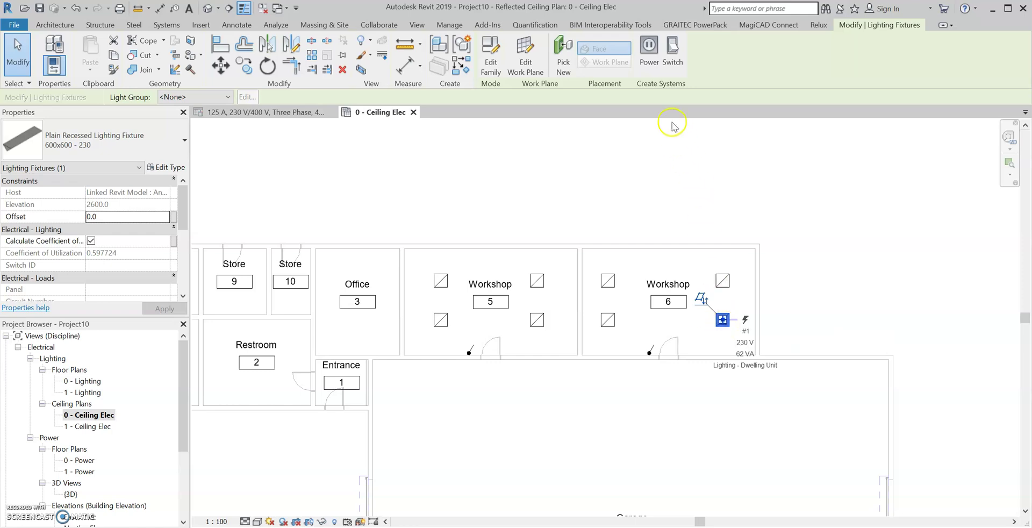
# Step: Create a power circuit from the selected light, fed from the 125 A panel
pyautogui.click(649, 53)
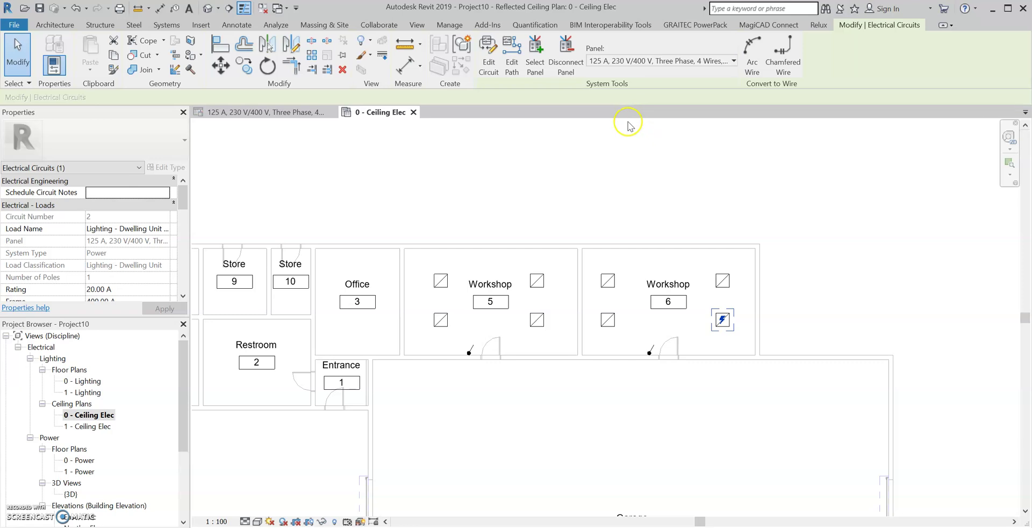
pyautogui.scroll(-1, 699, 239)
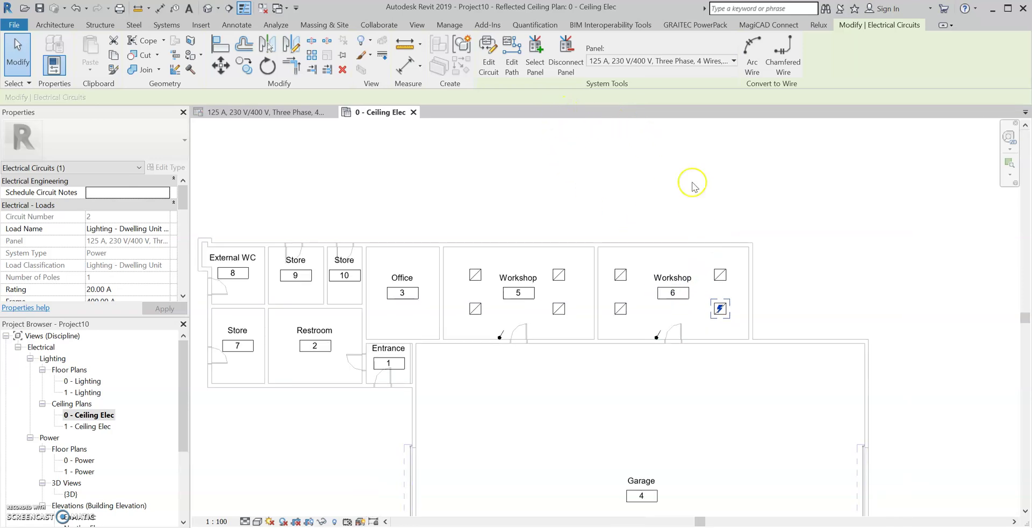
pyautogui.click(687, 57)
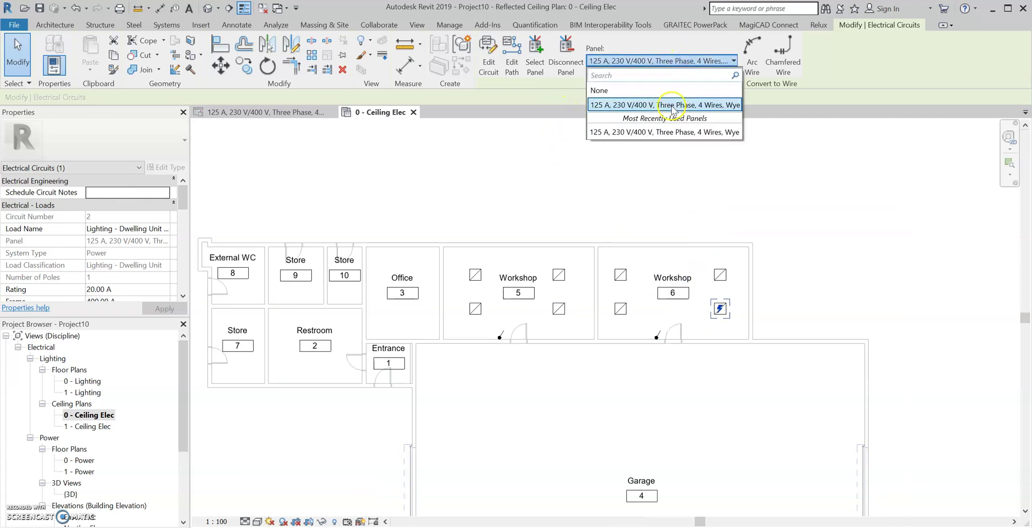
pyautogui.click(674, 109)
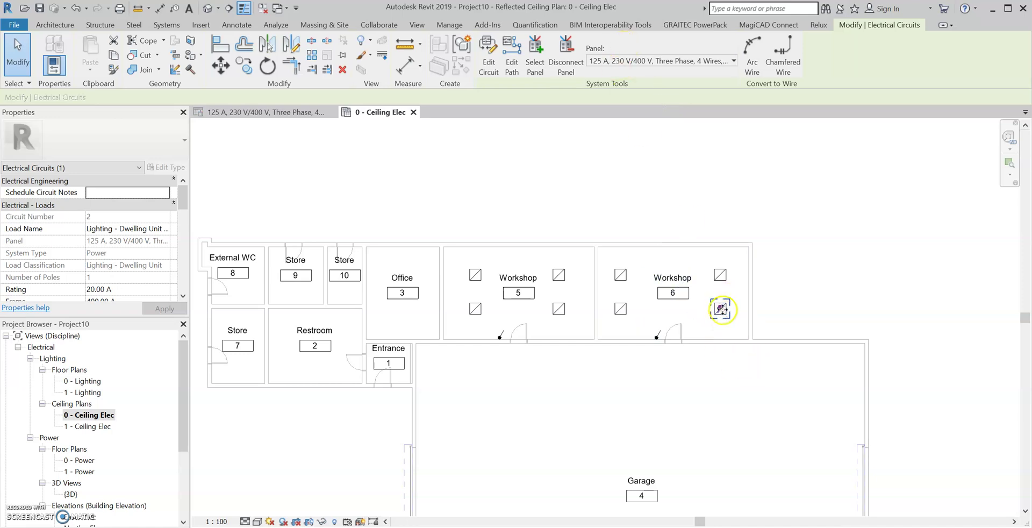
pyautogui.click(791, 318)
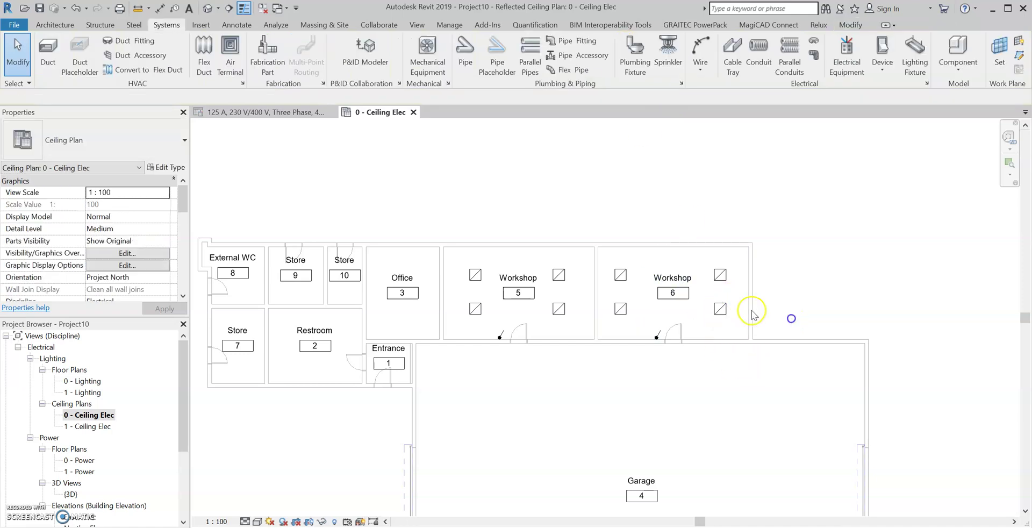
pyautogui.click(723, 312)
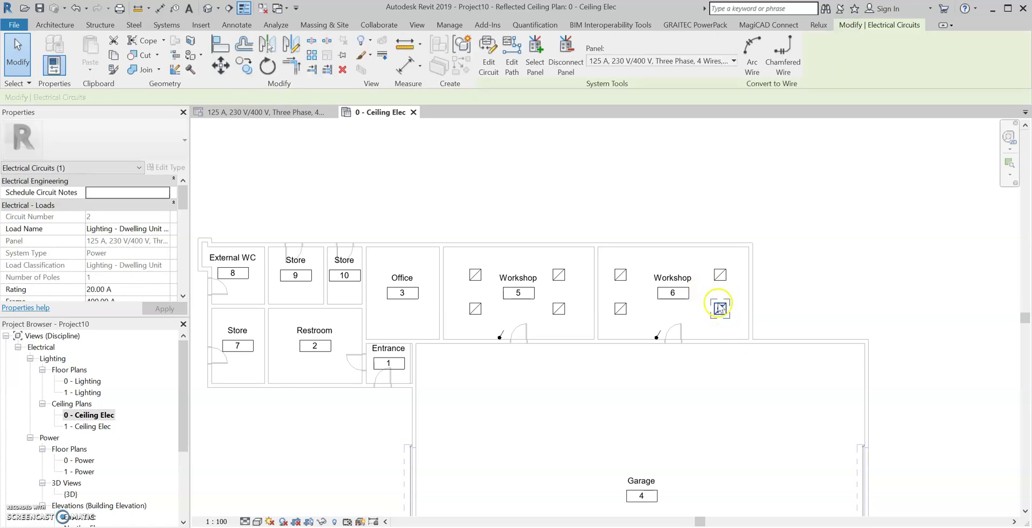
# Step: Add the other seven workshop lights to the circuit and finish editing
pyautogui.click(476, 61)
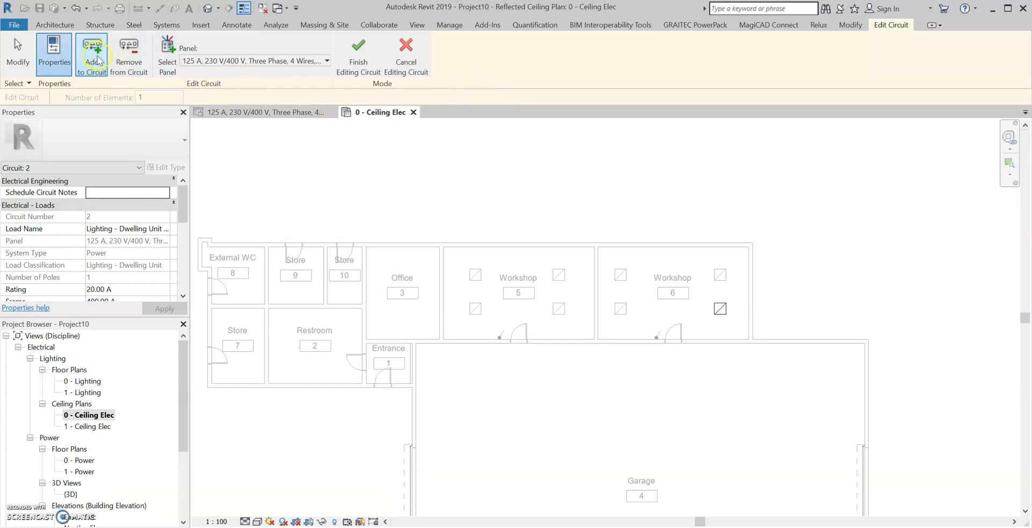
pyautogui.click(720, 276)
pyautogui.click(622, 276)
pyautogui.click(621, 310)
pyautogui.click(558, 309)
pyautogui.click(559, 275)
pyautogui.click(476, 275)
pyautogui.click(474, 308)
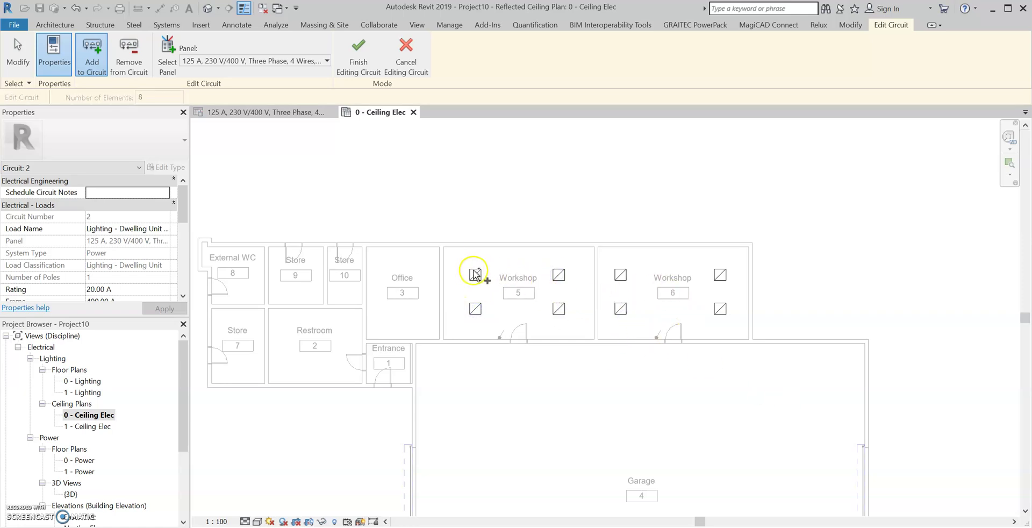
pyautogui.click(359, 65)
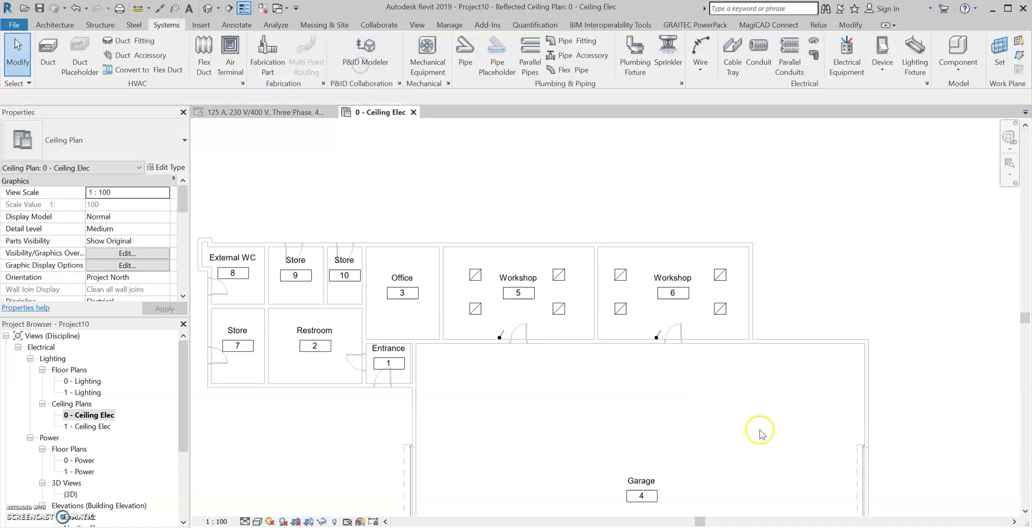
# Step: Drag the home-run wire's end down into the garage and bend it into a wider arc
pyautogui.press('Tab')
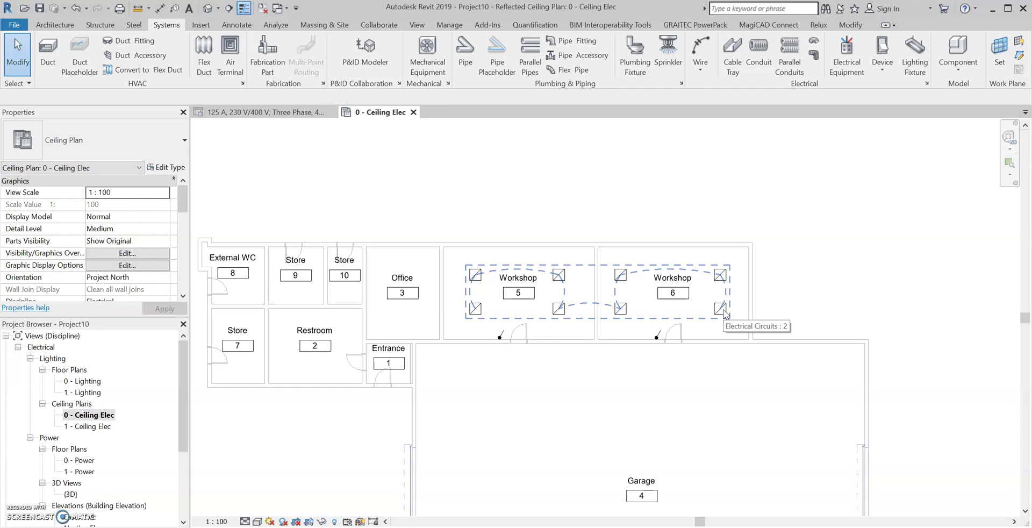
pyautogui.click(725, 313)
pyautogui.click(622, 319)
pyautogui.click(818, 303)
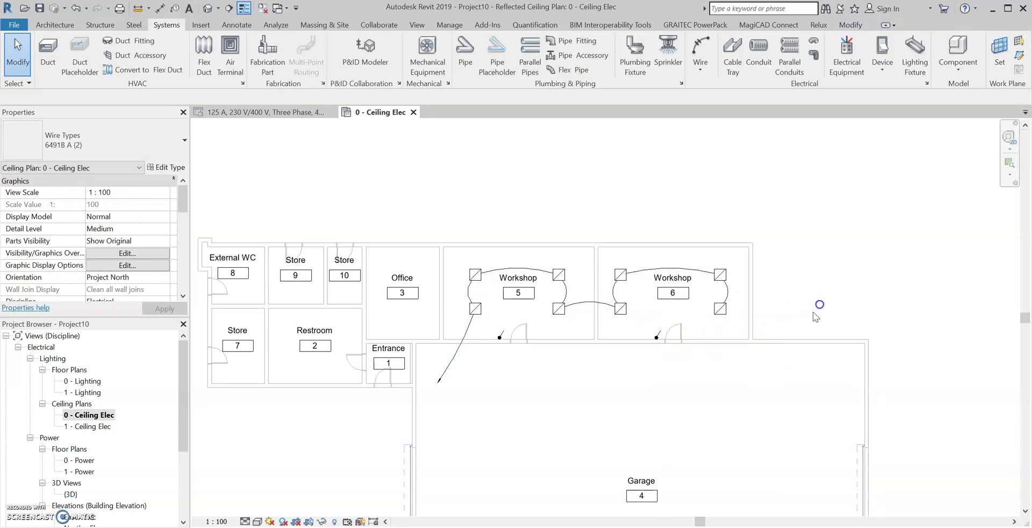
pyautogui.click(500, 355)
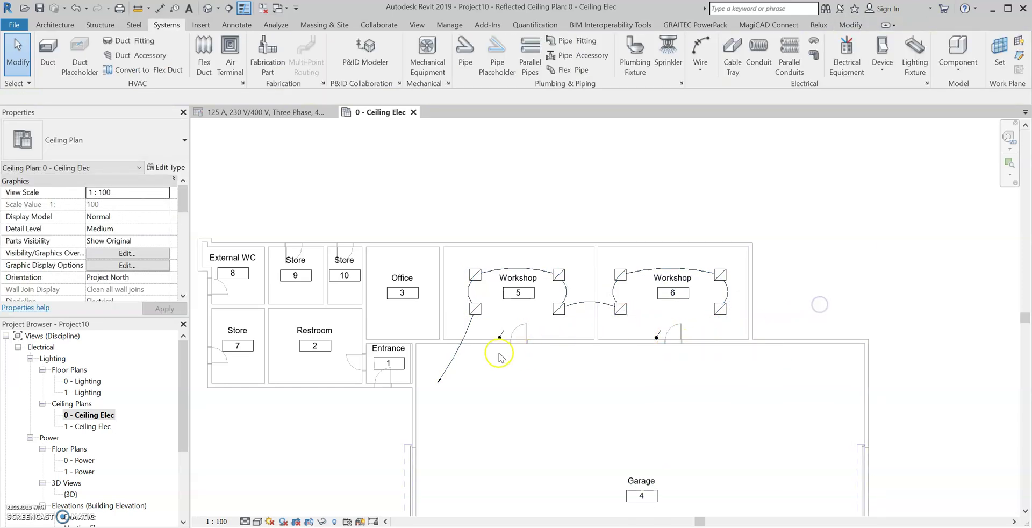
pyautogui.click(446, 379)
pyautogui.moveTo(443, 376); pyautogui.dragTo(433, 411)
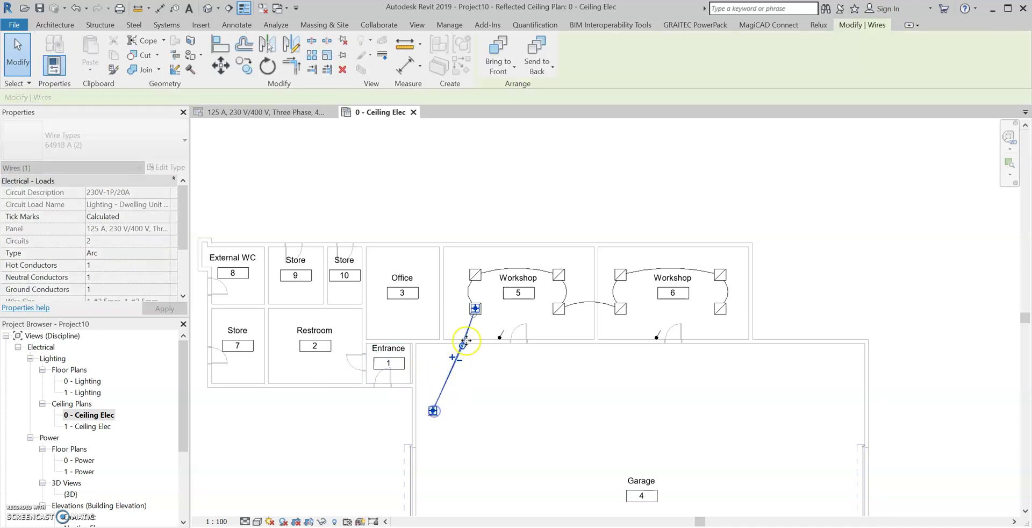
pyautogui.click(473, 358)
pyautogui.click(461, 349)
pyautogui.moveTo(461, 349); pyautogui.dragTo(472, 357)
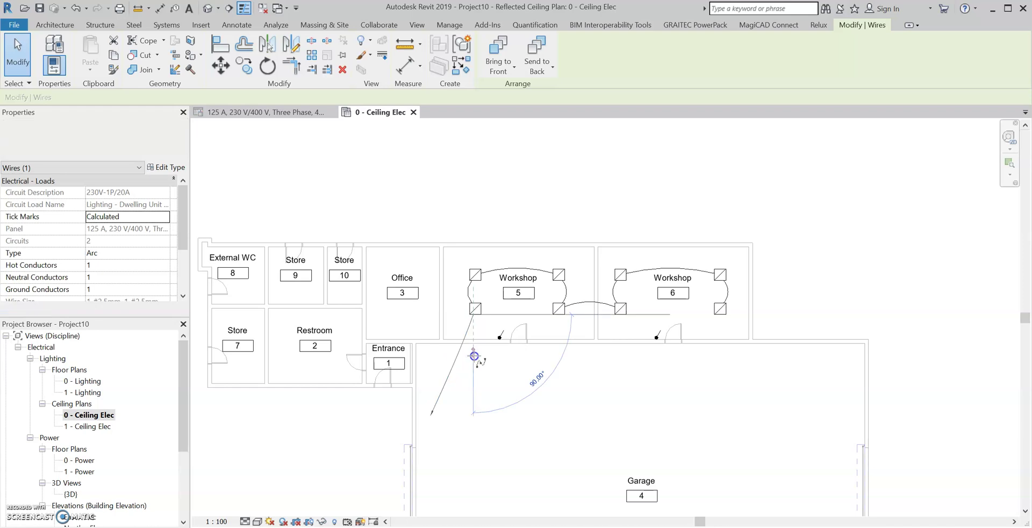
pyautogui.click(366, 433)
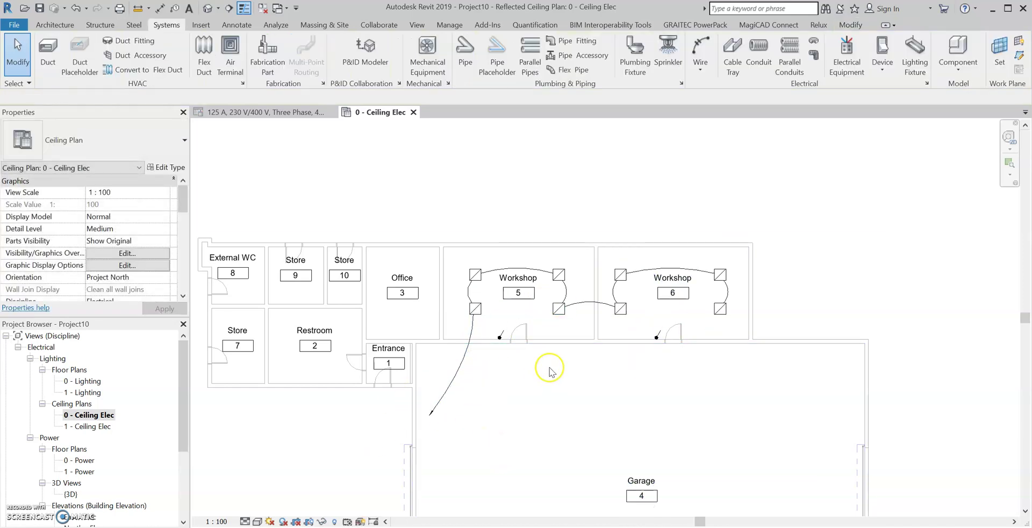
# Step: In the panel schedule, end circuit 2's designation with 'Workshop 5/6', then return to 0 - Ceiling Elec
pyautogui.click(276, 113)
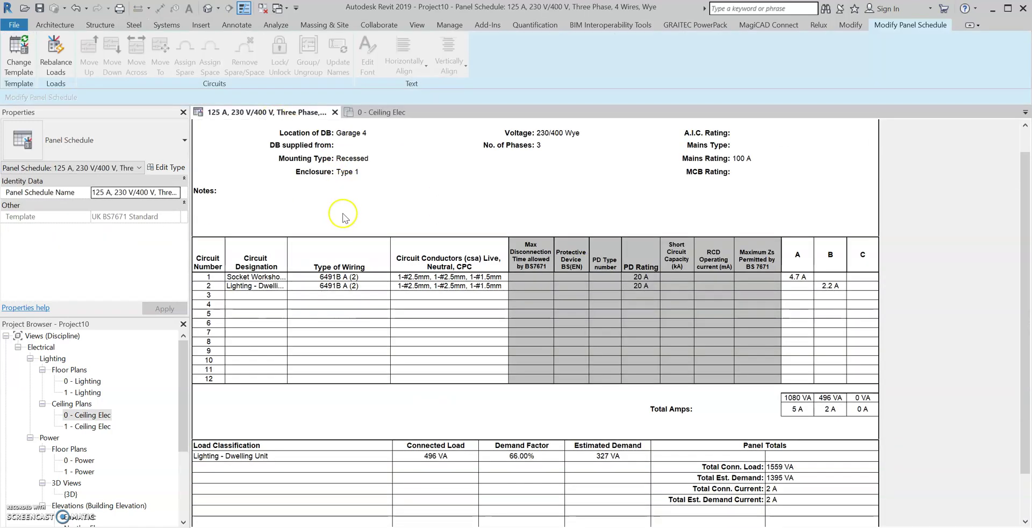
pyautogui.click(255, 313)
pyautogui.click(255, 314)
pyautogui.moveTo(228, 314); pyautogui.dragTo(304, 331)
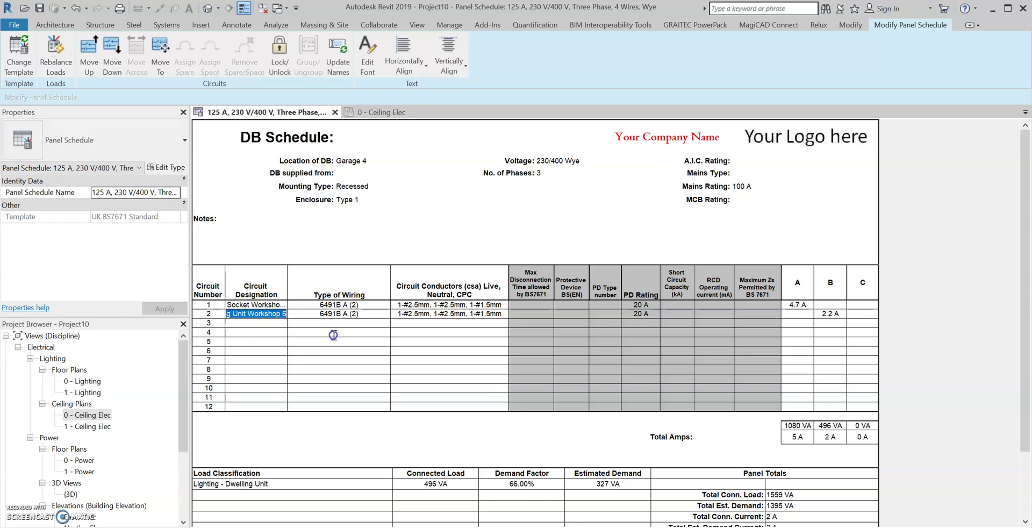
pyautogui.click(287, 314)
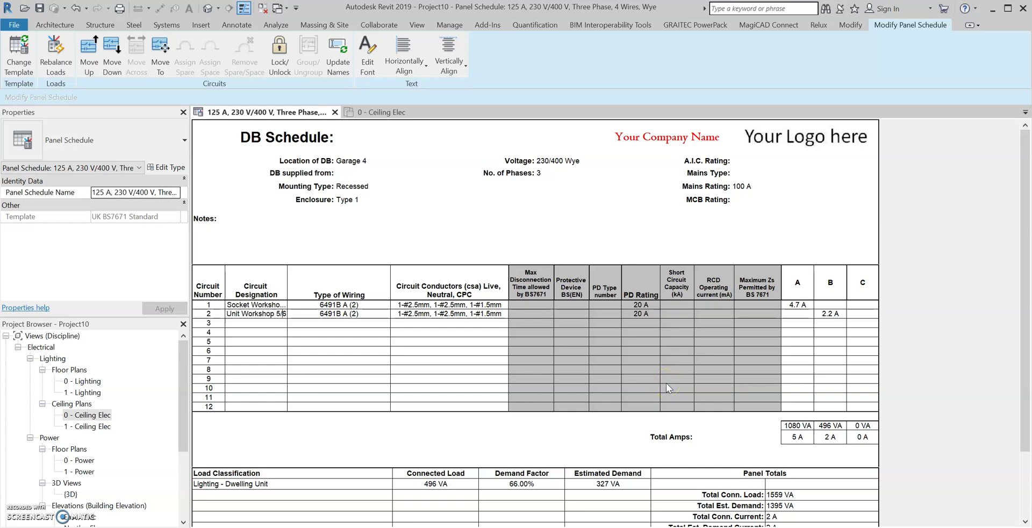
pyautogui.click(253, 342)
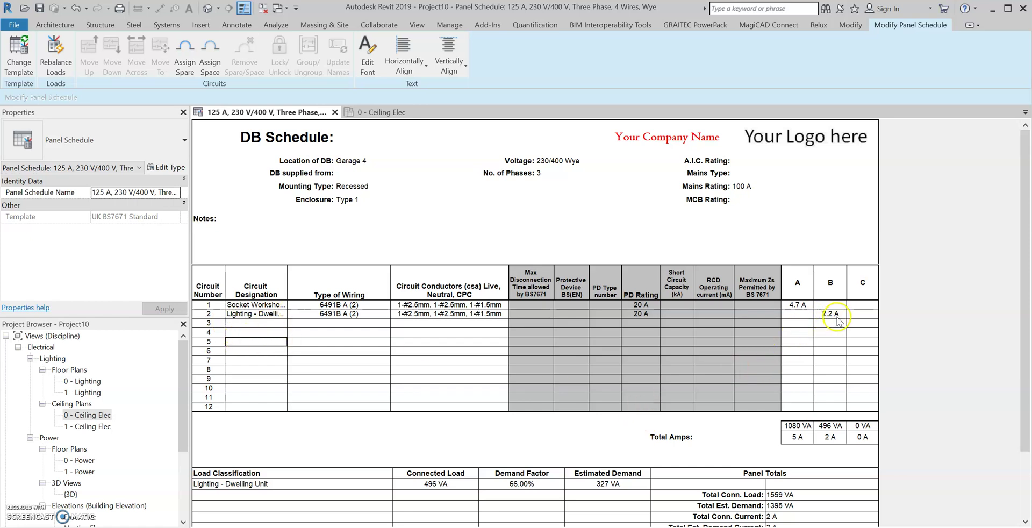
pyautogui.click(381, 110)
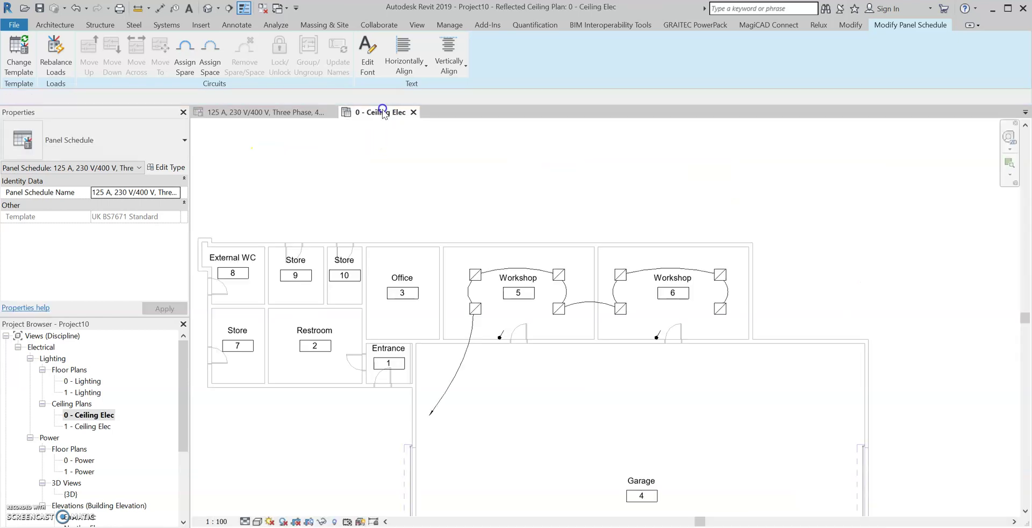
# Step: Create a switch system tying Workshop 6's one-way switch to all four of its lights
pyautogui.click(819, 267)
pyautogui.scroll(1, 621, 340)
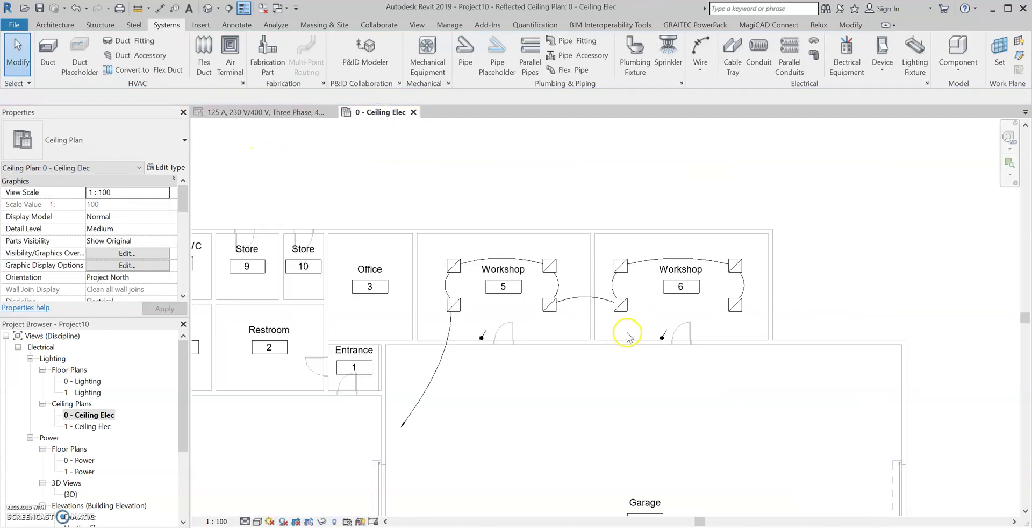
pyautogui.scroll(1, 628, 336)
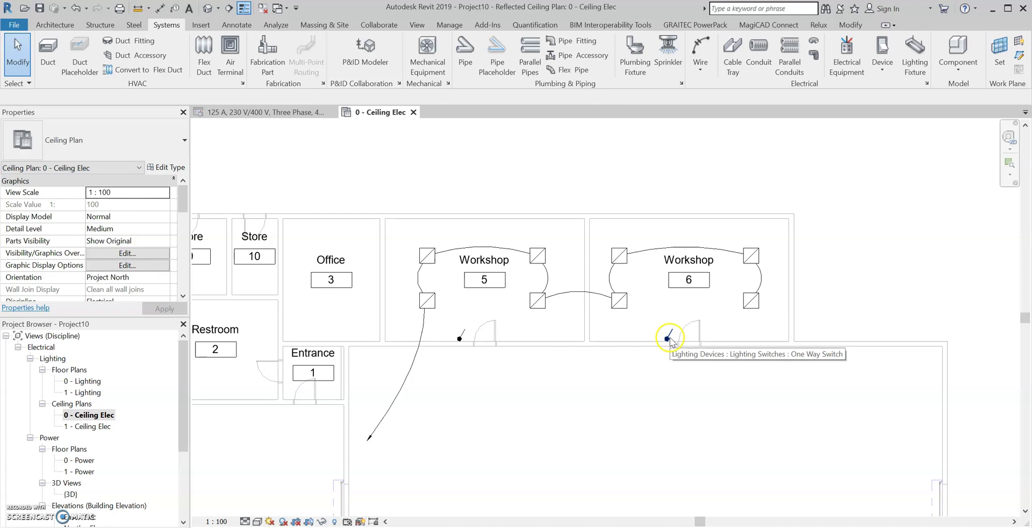
pyautogui.click(750, 304)
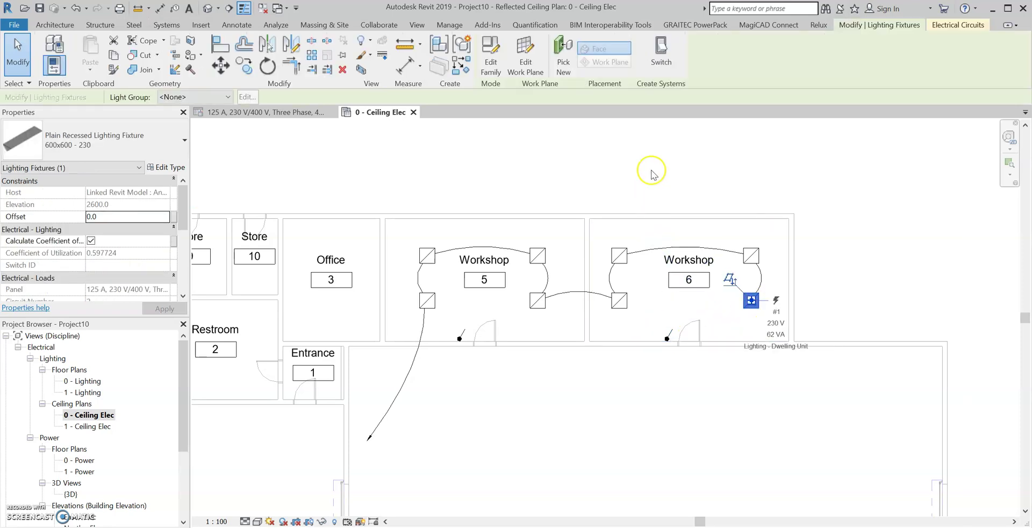
pyautogui.click(663, 53)
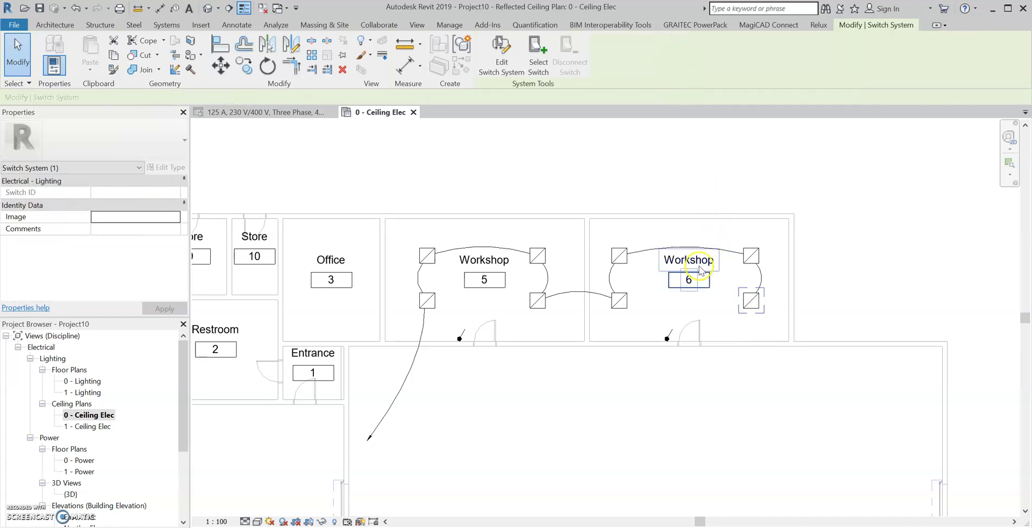
pyautogui.click(533, 58)
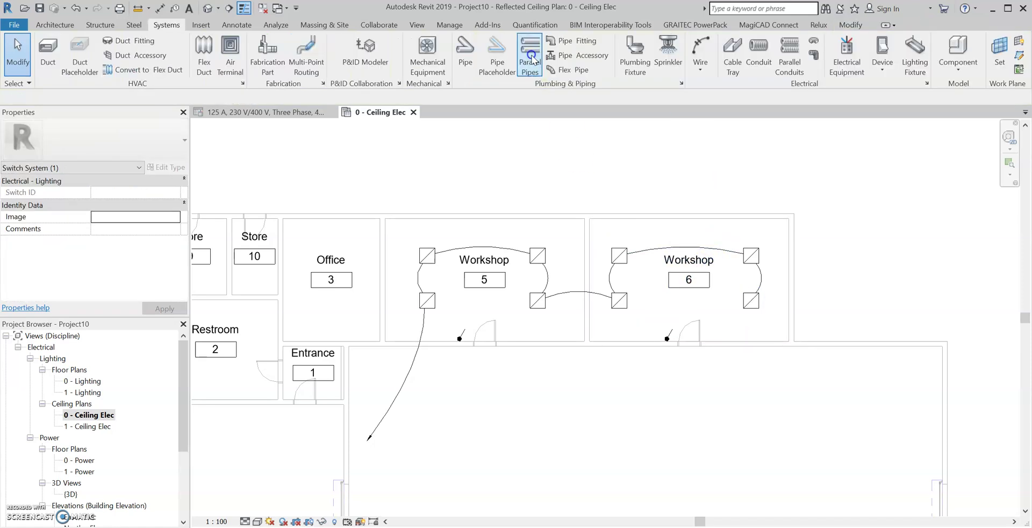
pyautogui.click(668, 338)
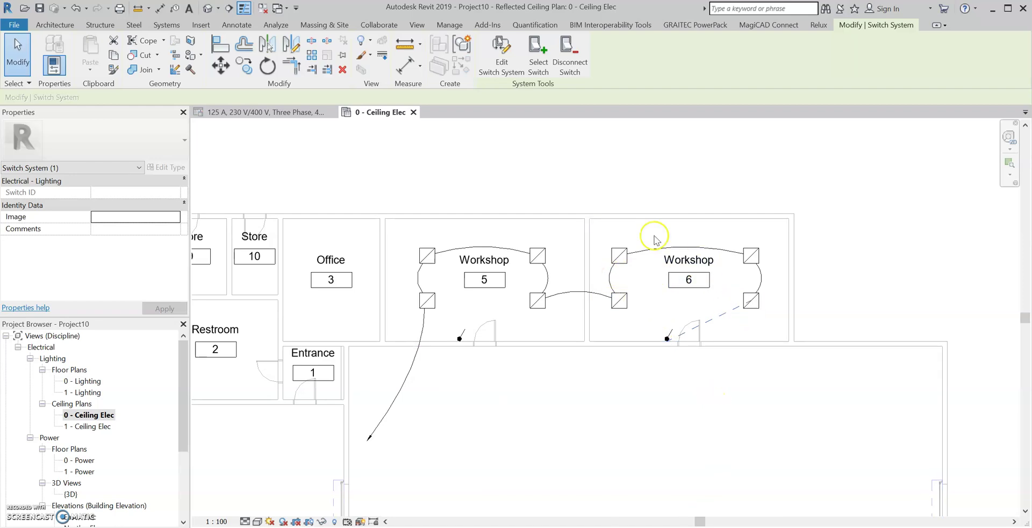
pyautogui.click(503, 67)
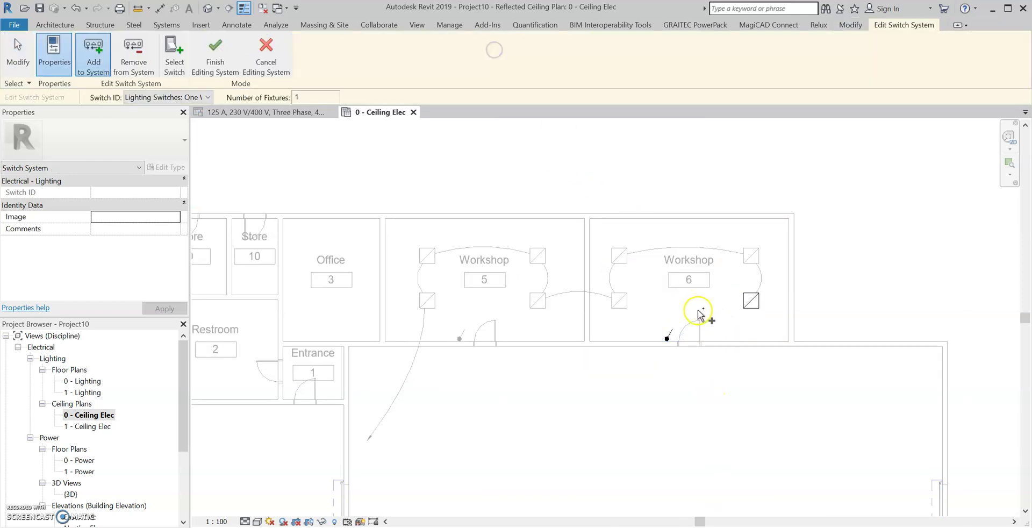
pyautogui.click(93, 51)
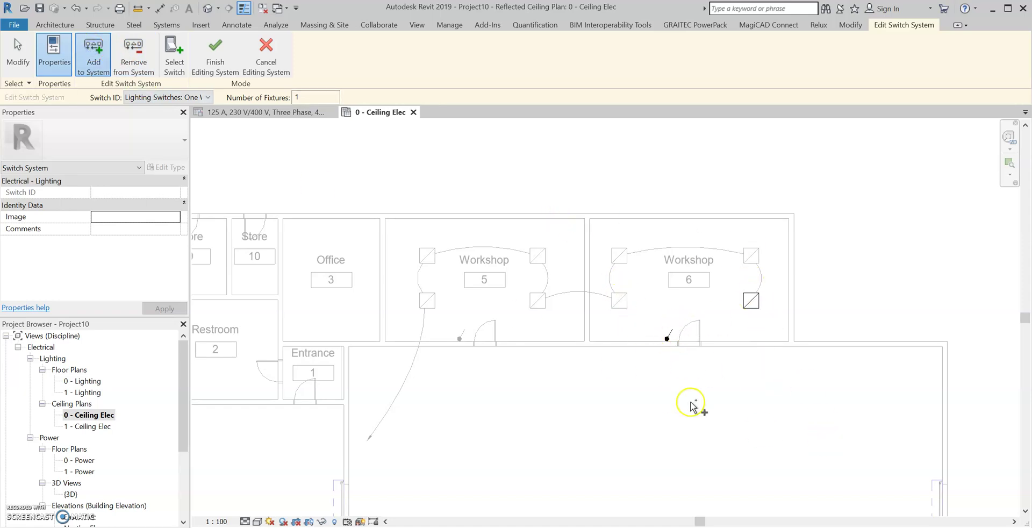
pyautogui.click(752, 260)
pyautogui.click(624, 255)
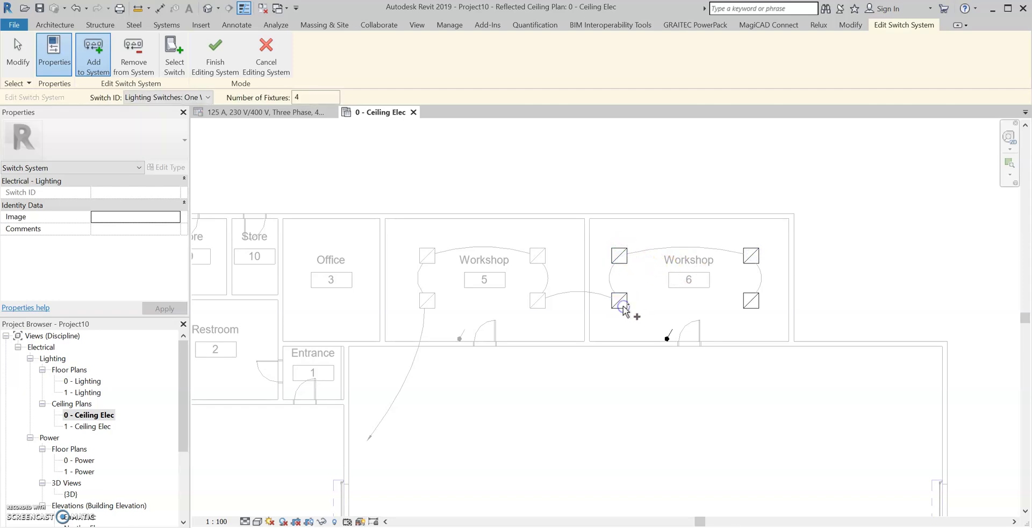
pyautogui.click(660, 359)
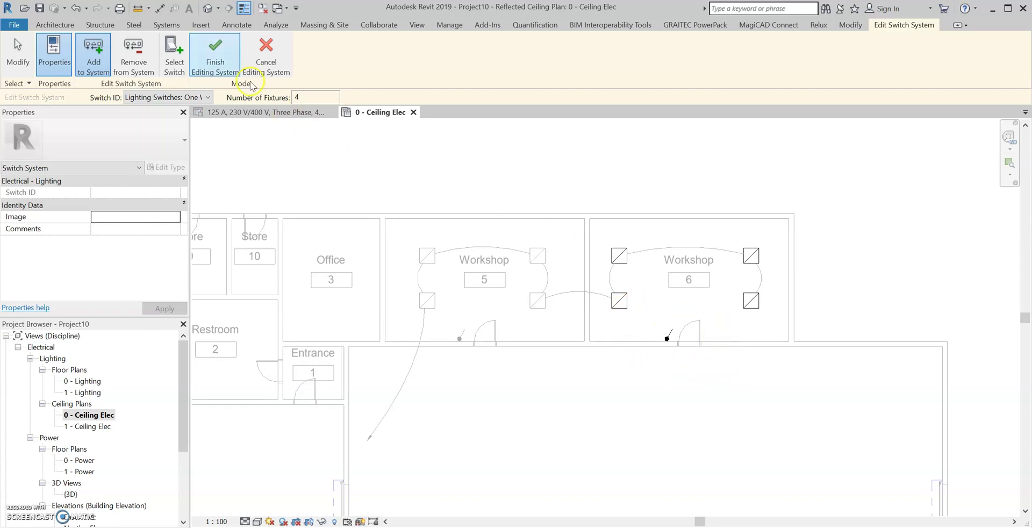
pyautogui.click(214, 51)
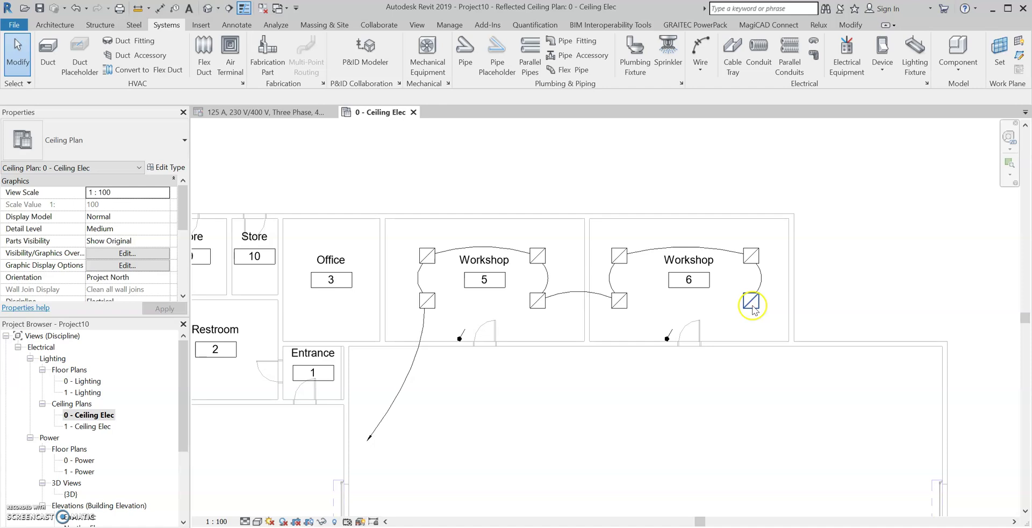
# Step: Create a switch system tying Workshop 5's one-way switch to its four lights
pyautogui.click(538, 302)
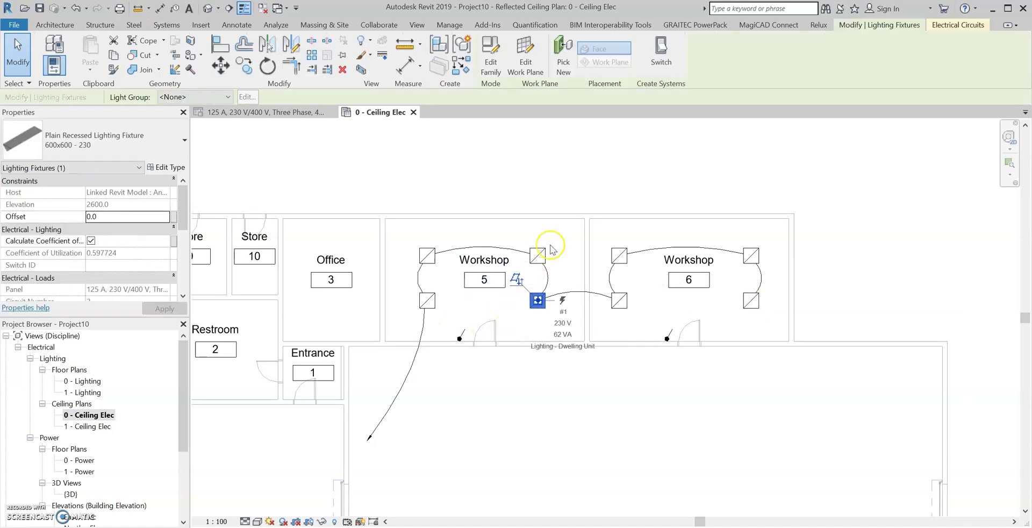
pyautogui.click(671, 60)
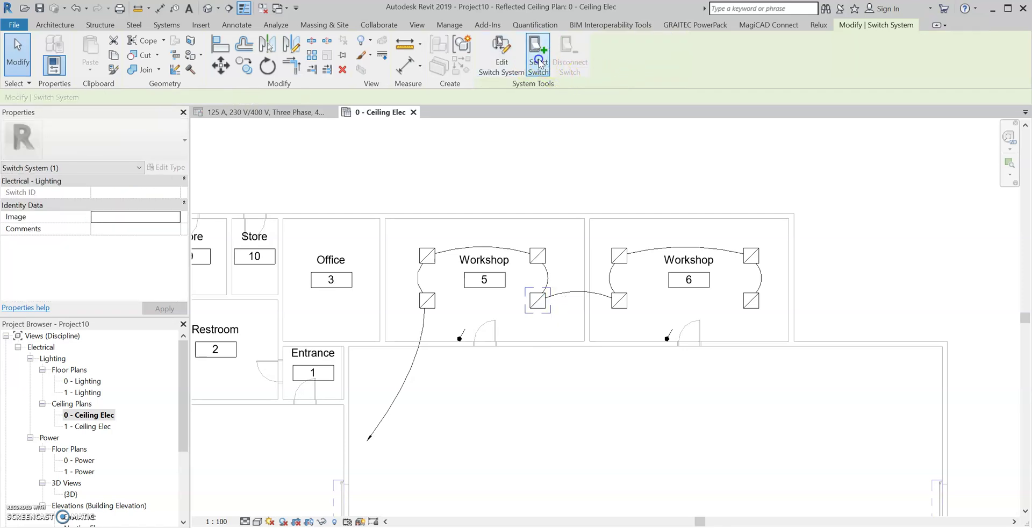
pyautogui.click(539, 65)
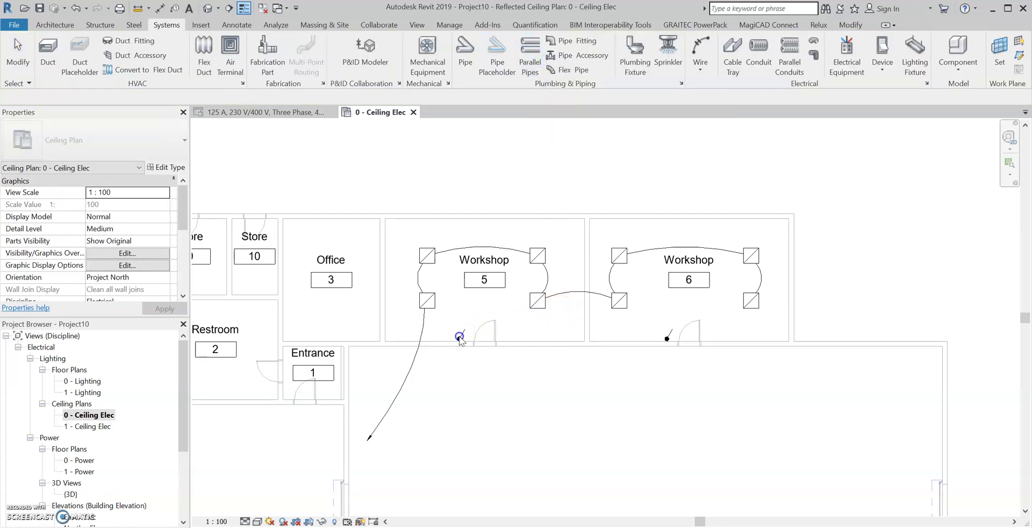
pyautogui.click(474, 353)
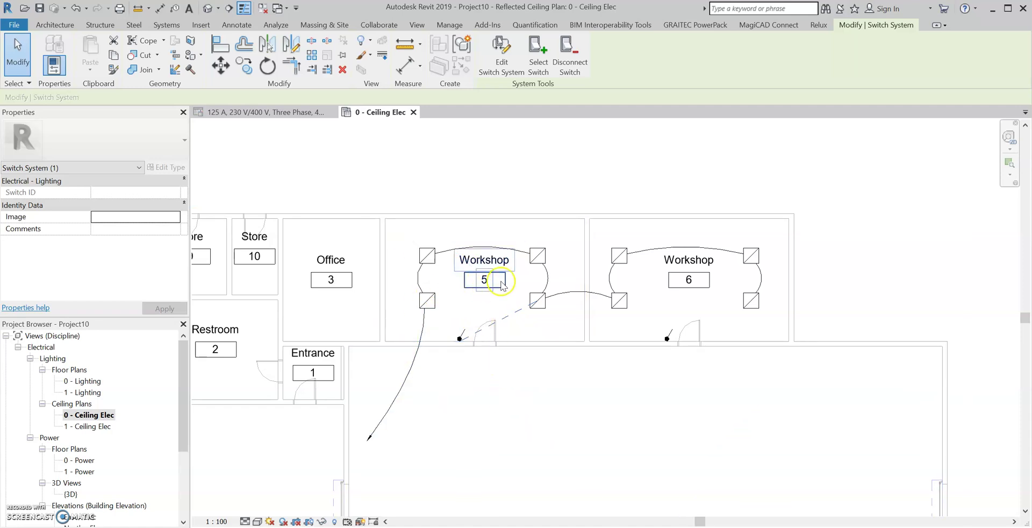
pyautogui.click(501, 54)
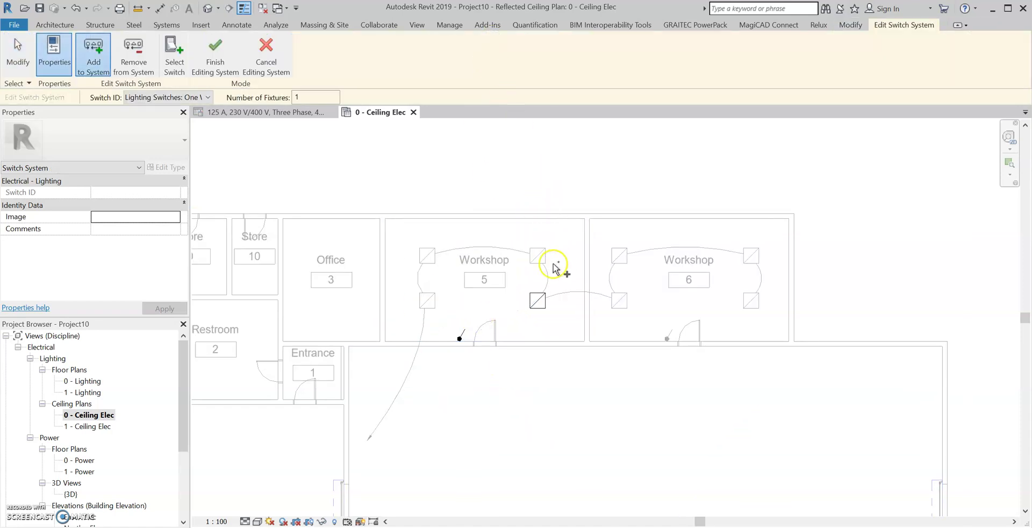
pyautogui.click(538, 256)
pyautogui.click(427, 254)
pyautogui.click(426, 300)
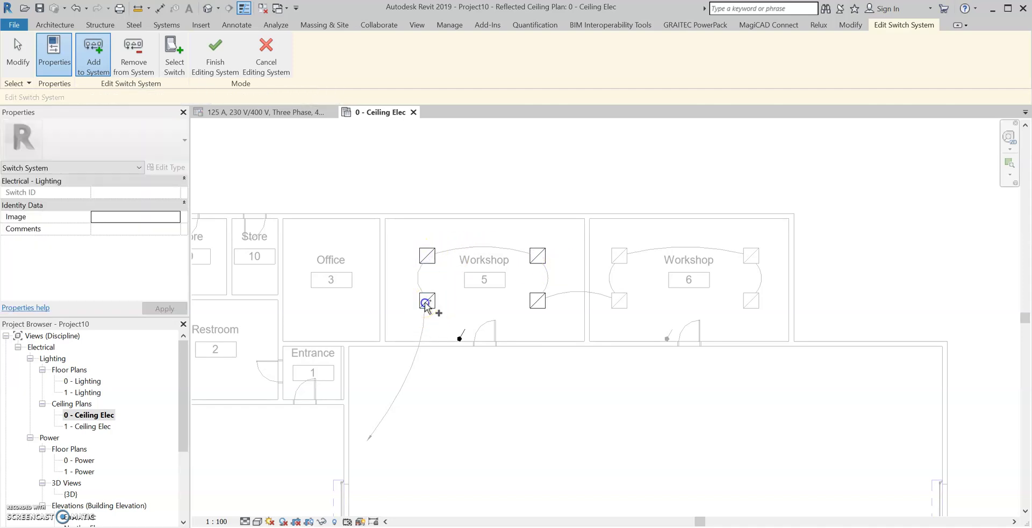
pyautogui.click(213, 58)
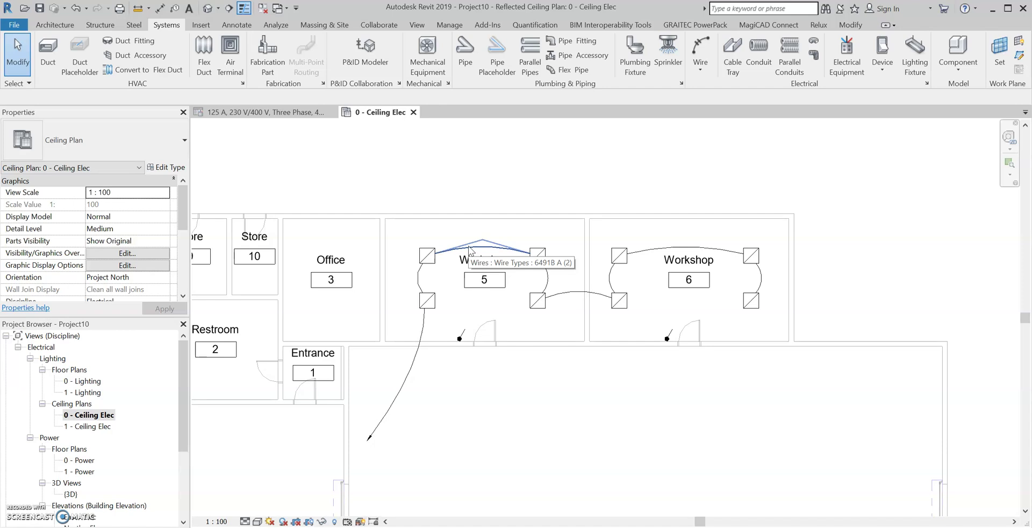
pyautogui.scroll(-2, 788, 243)
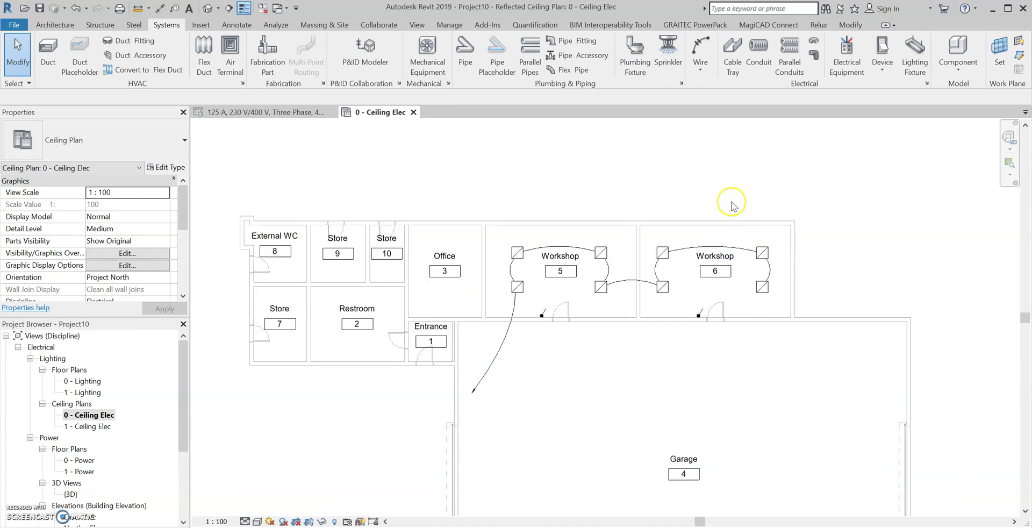
pyautogui.scroll(-2, 715, 210)
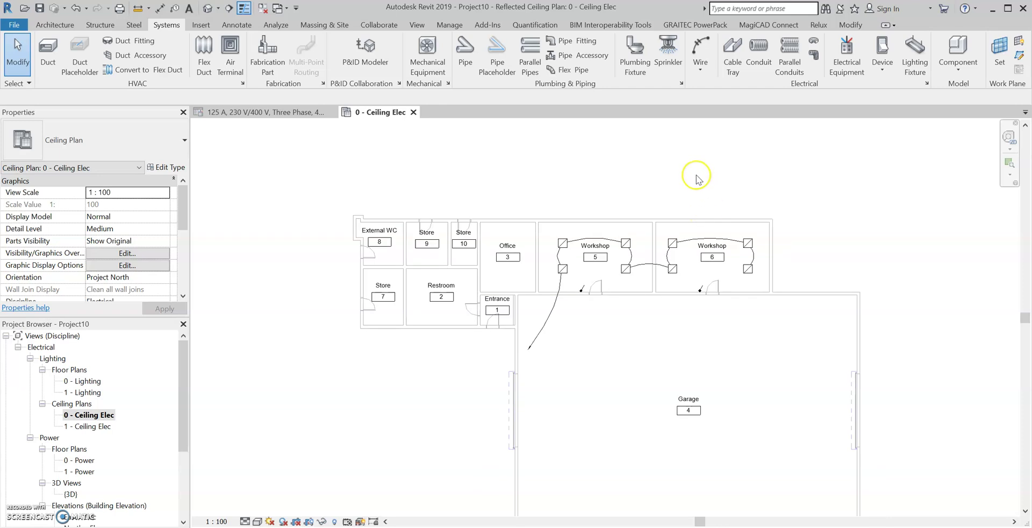